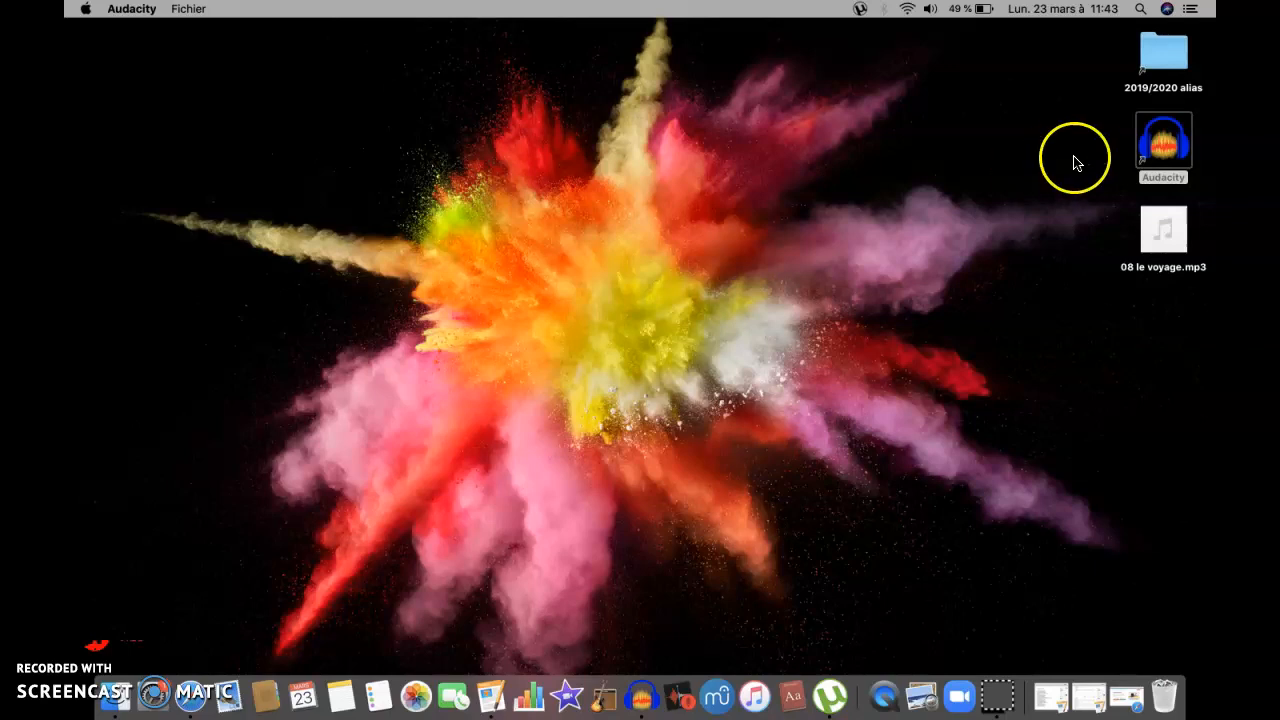
Launch Audacity from the desktop
{"action": "double_click", "coordinate": [1167, 150]}
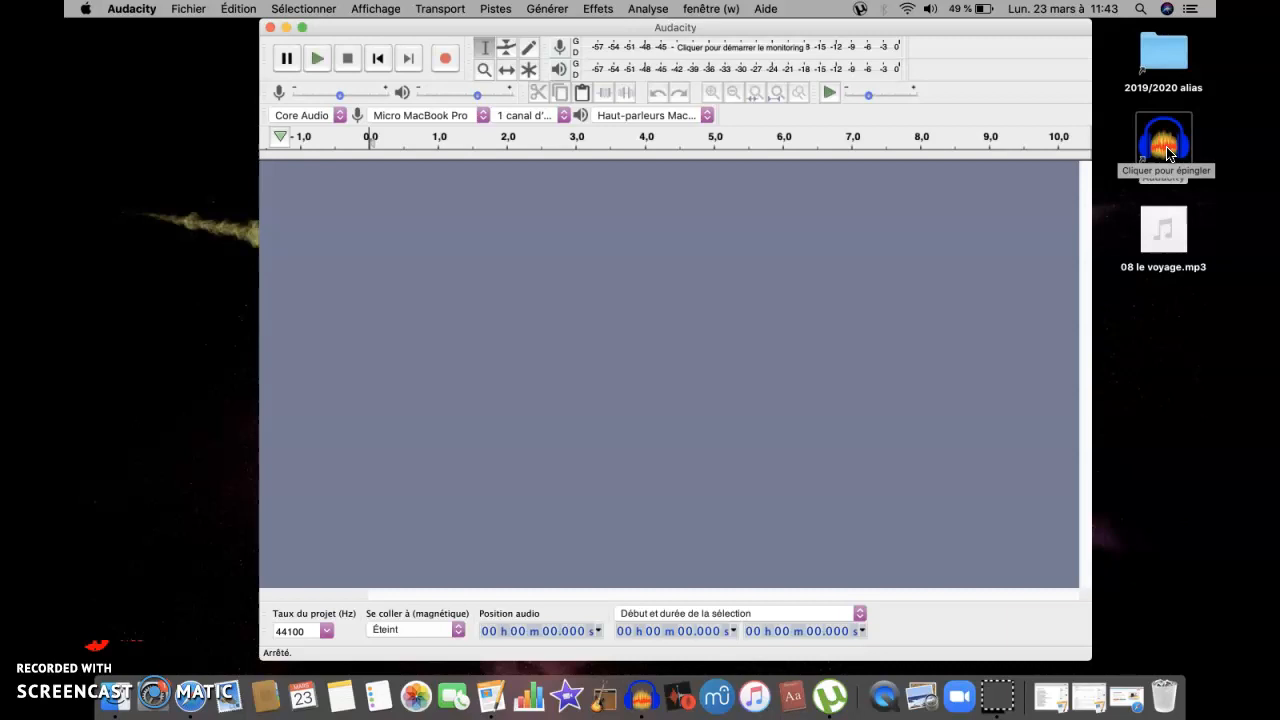
{"action": "left_click", "coordinate": [287, 60]}
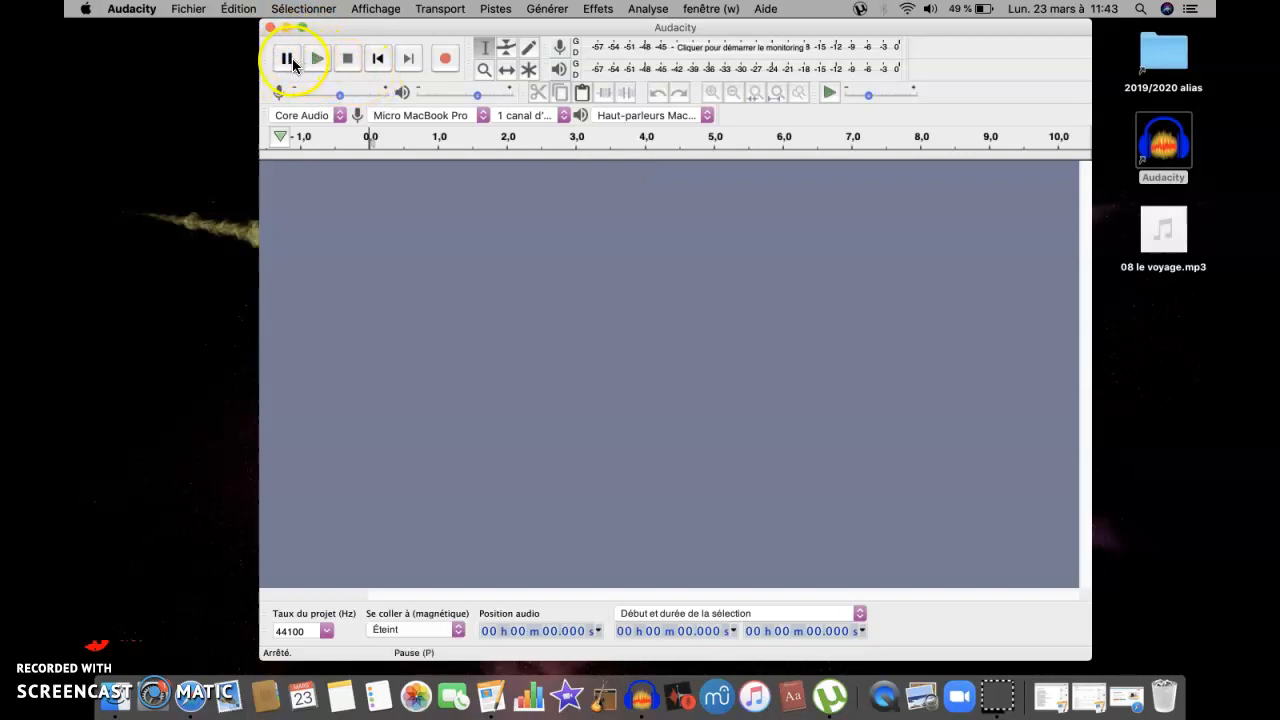
{"action": "left_click", "coordinate": [347, 60]}
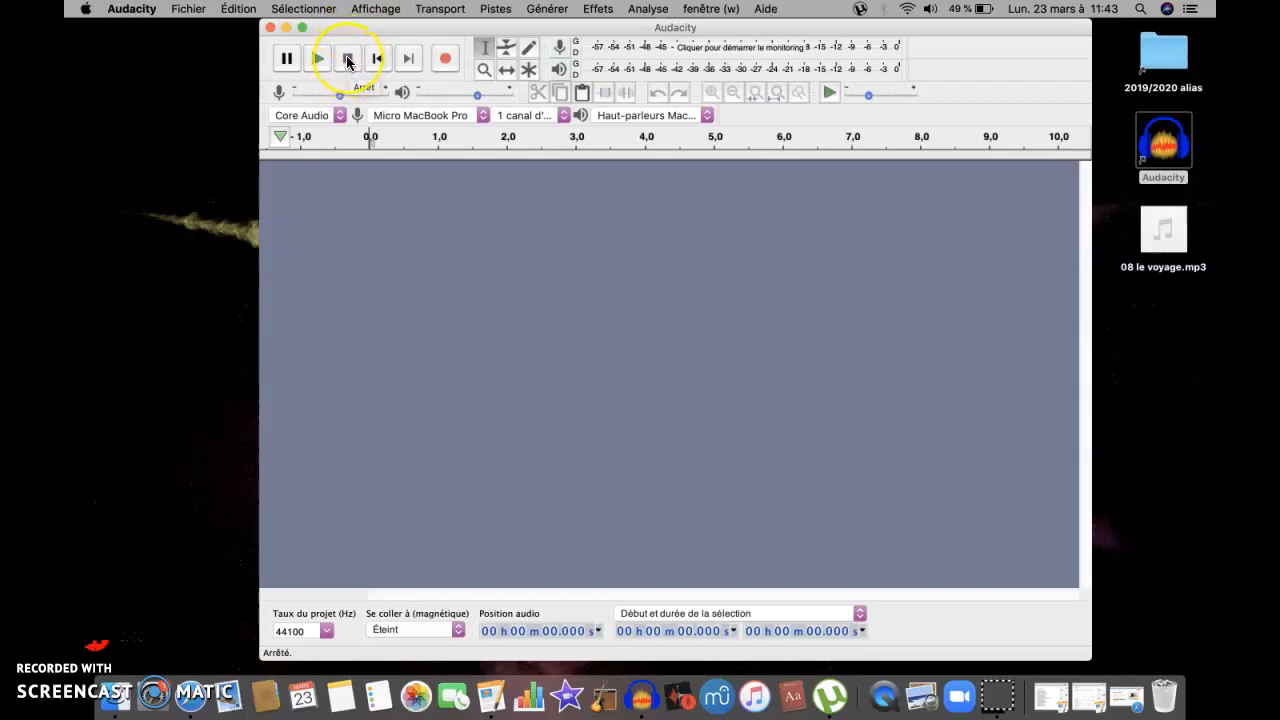
{"action": "left_click", "coordinate": [286, 58]}
{"action": "left_click", "coordinate": [318, 58]}
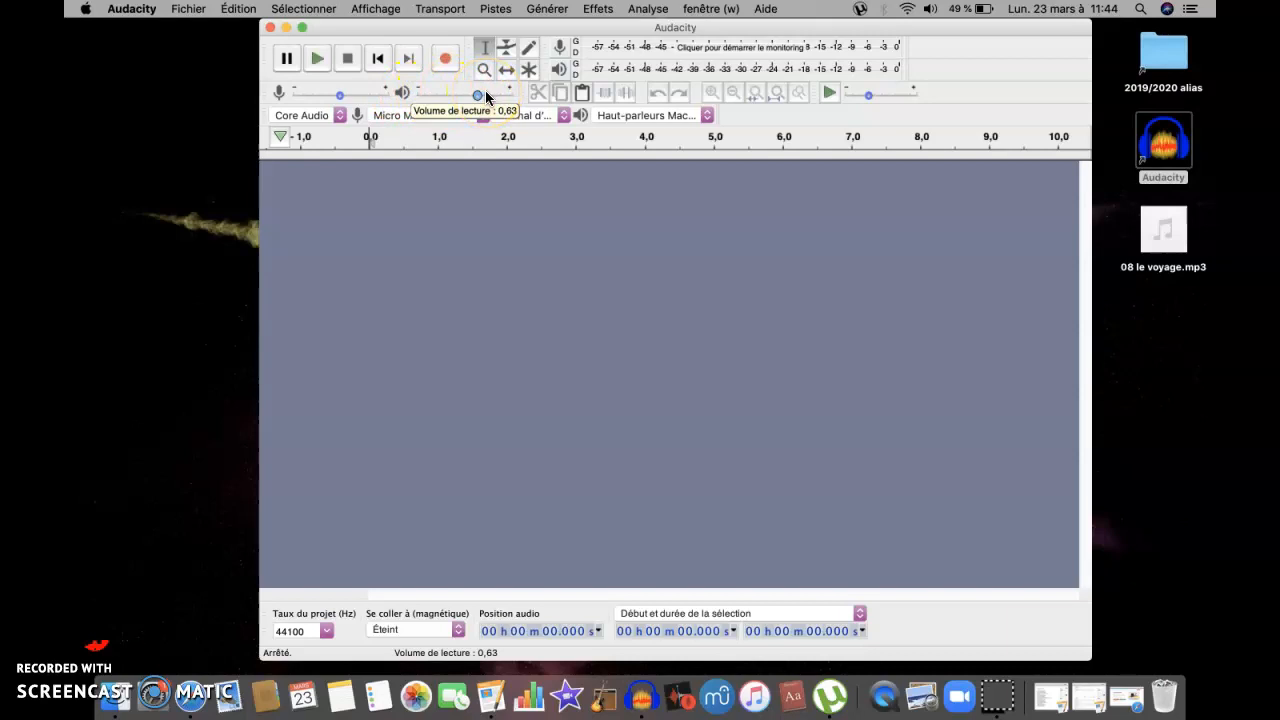
{"action": "left_click", "coordinate": [537, 92]}
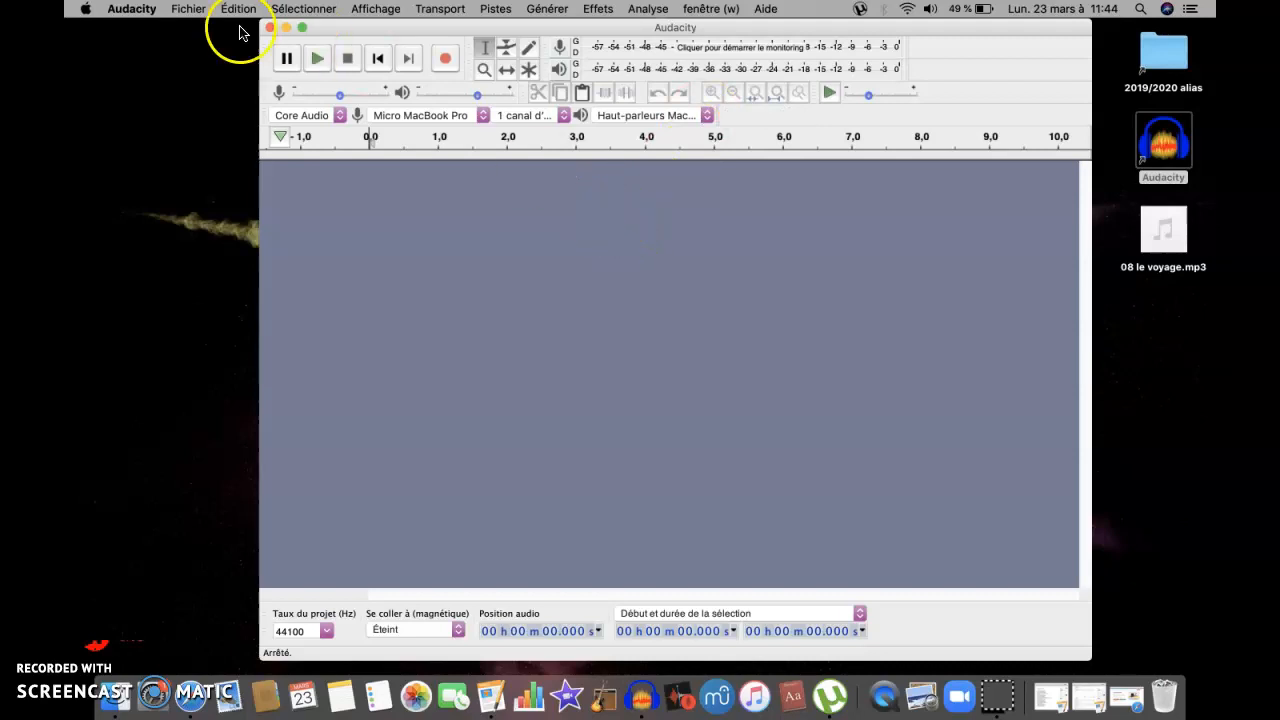
Import the audio file 08 le voyage.mp3 from the desktop into the empty project
{"action": "left_click", "coordinate": [190, 12]}
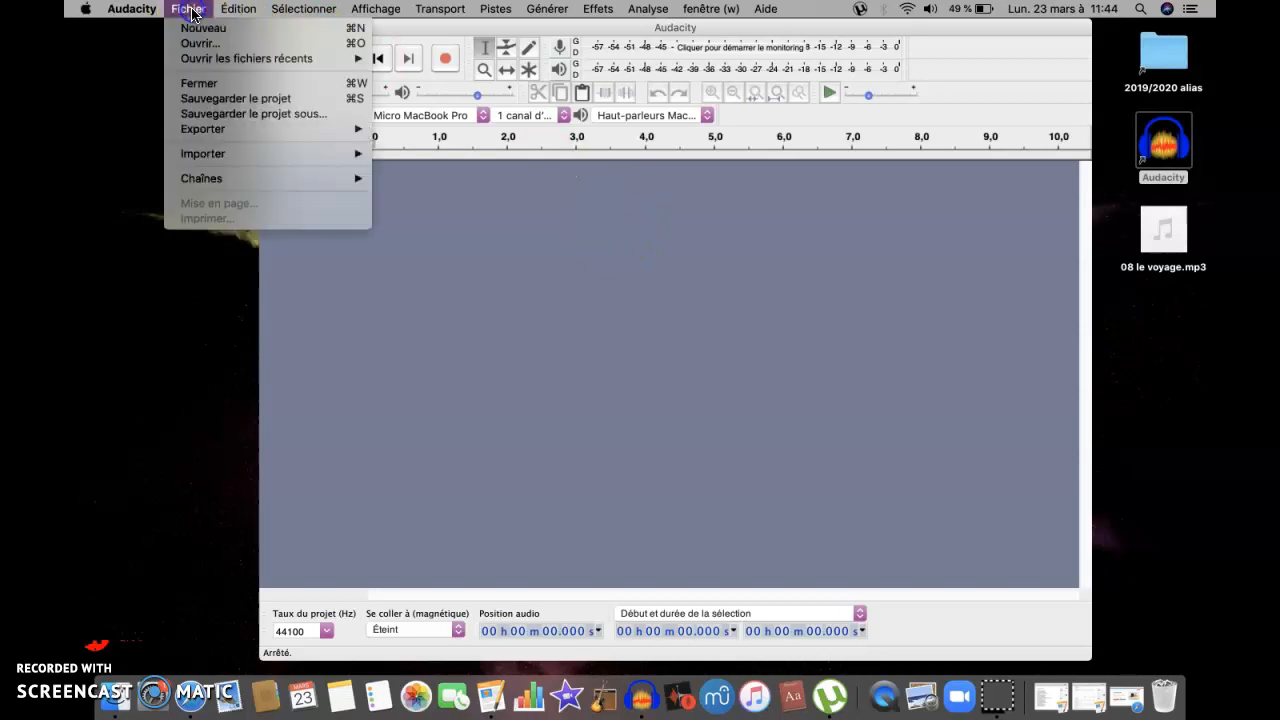
{"action": "mouse_move", "coordinate": [195, 152]}
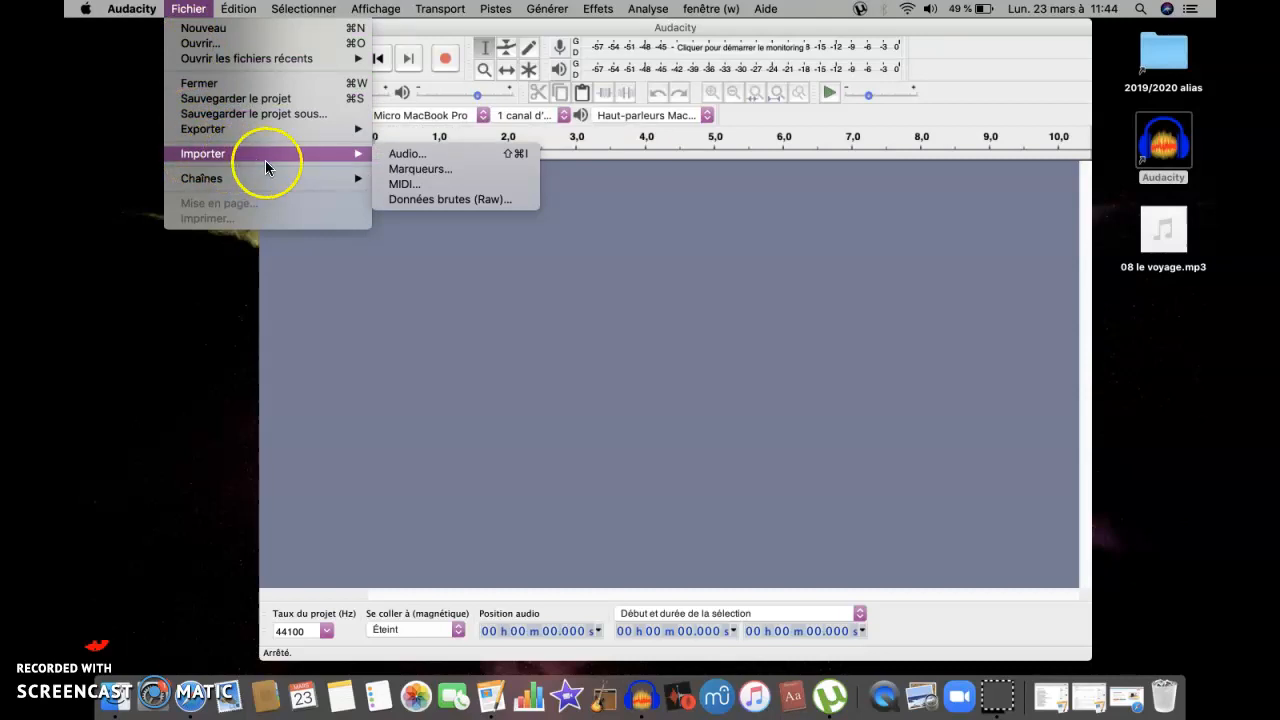
{"action": "left_click", "coordinate": [400, 155]}
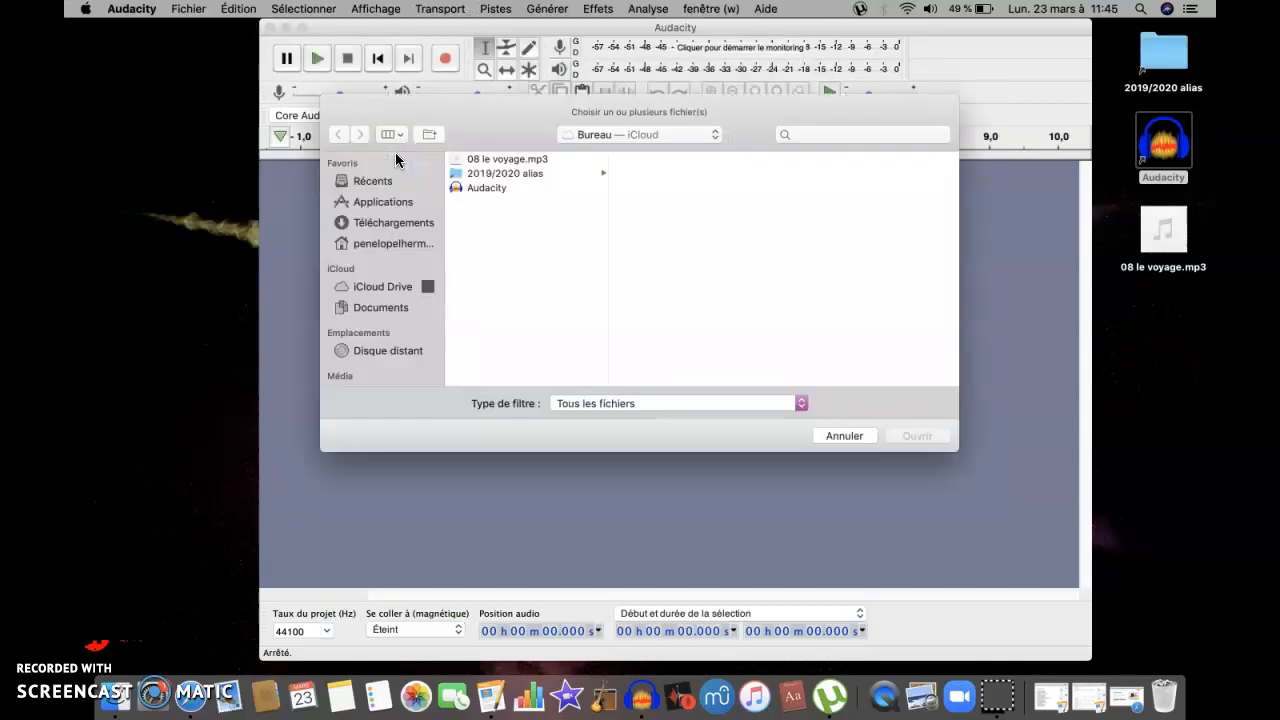
{"action": "left_click", "coordinate": [518, 162]}
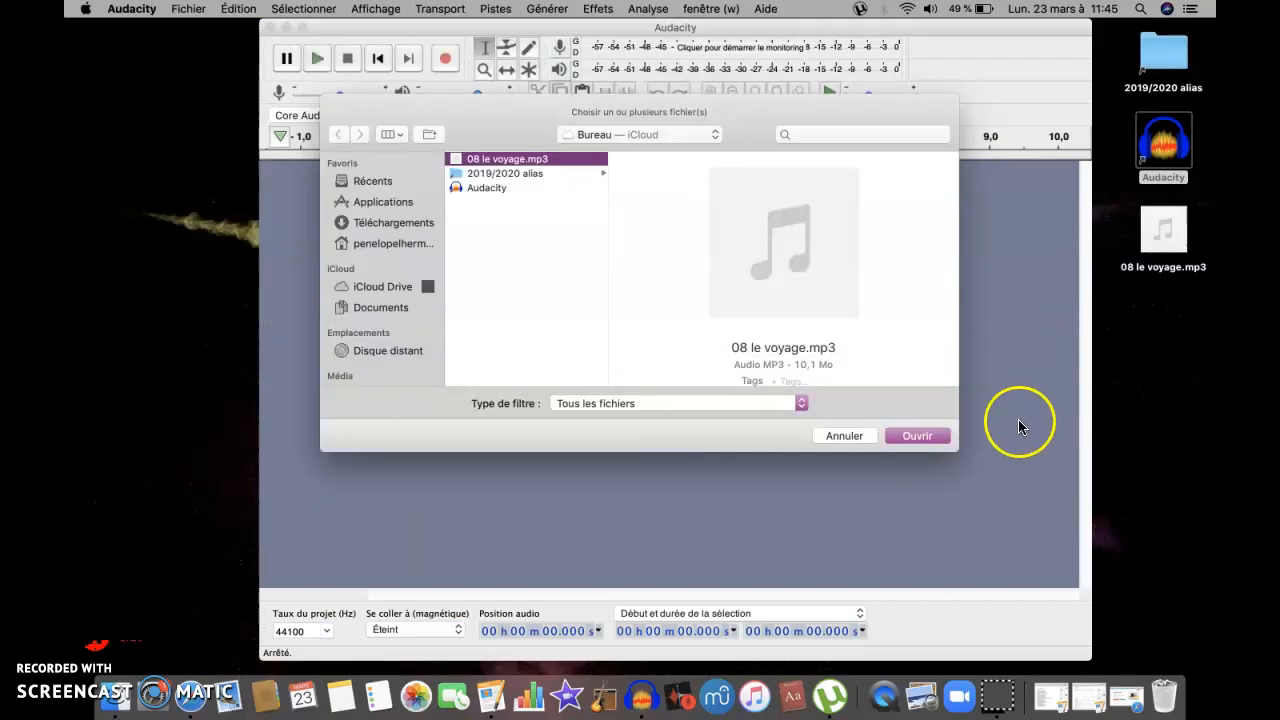
{"action": "left_click", "coordinate": [916, 436]}
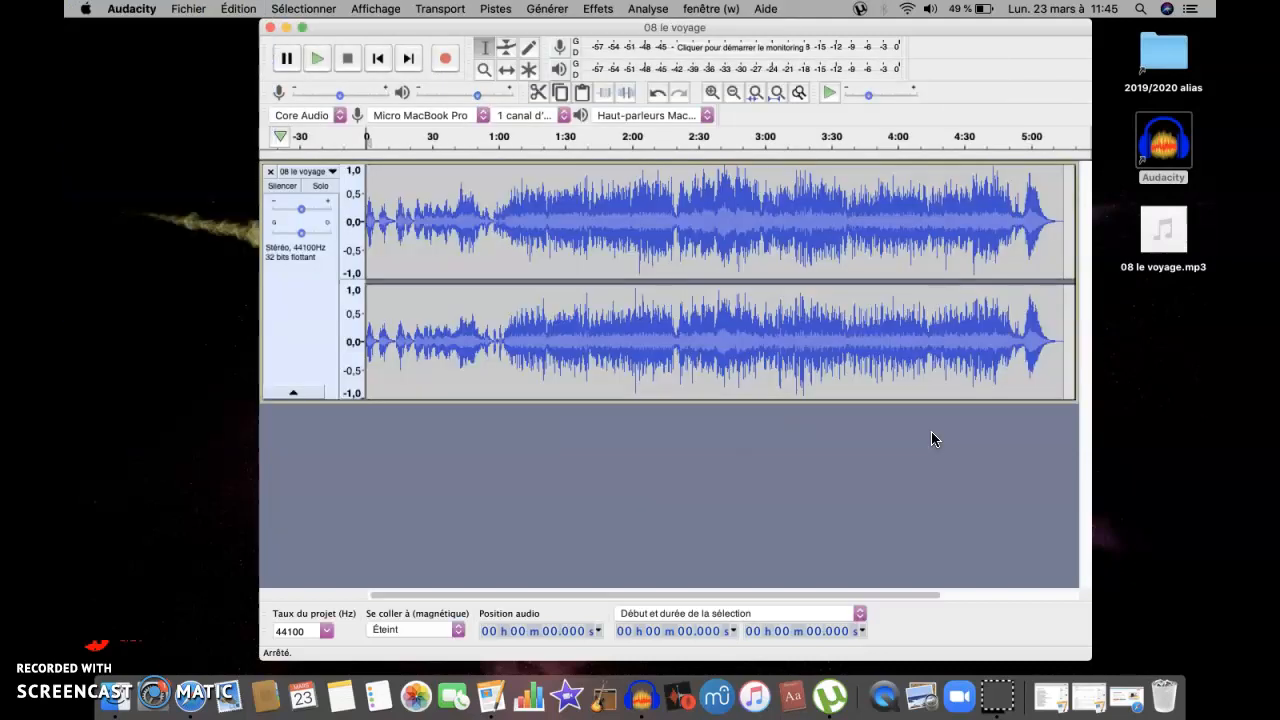
Listen to the opening of the 08 le voyage track from the beginning, and stop playback
{"action": "left_click", "coordinate": [617, 315]}
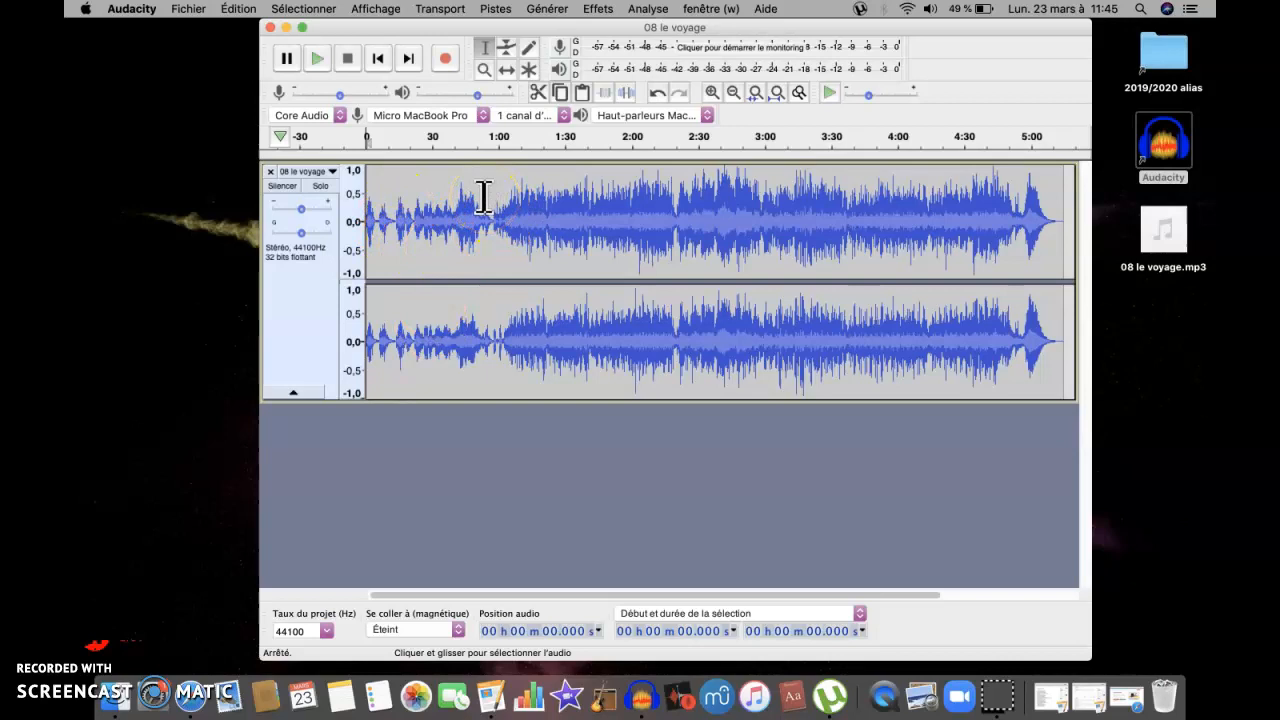
{"action": "left_click", "coordinate": [466, 322]}
{"action": "left_click", "coordinate": [466, 277]}
{"action": "left_click_drag", "start_coordinate": [471, 251], "coordinate": [469, 222]}
{"action": "key", "text": "space"}
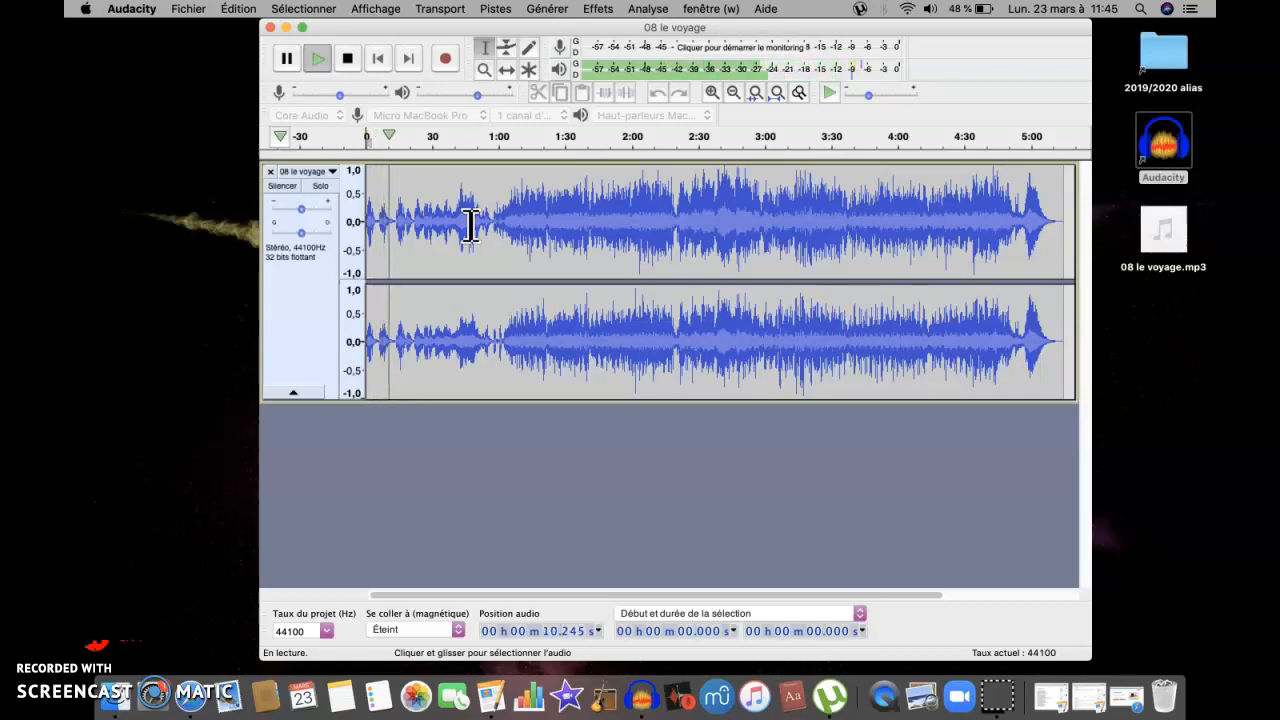
{"action": "key", "text": "space"}
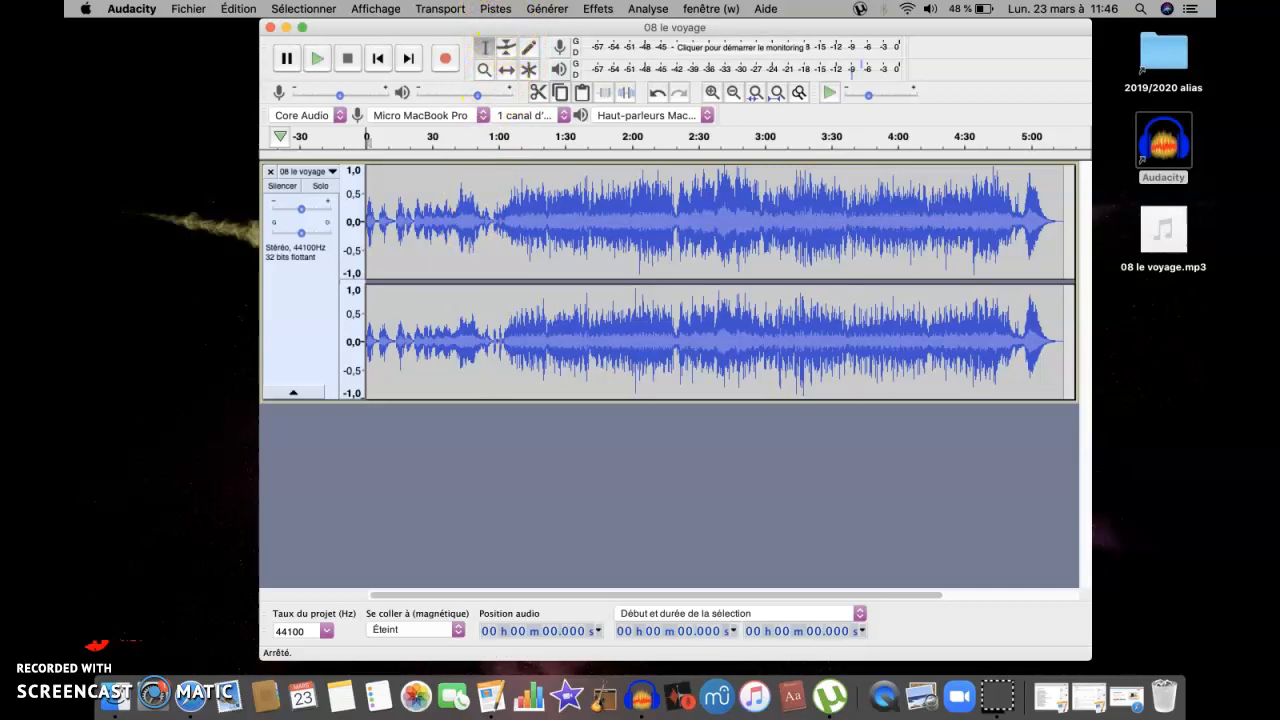
Add a new stereo track below 08 le voyage and reduce its height so both tracks fit in view
{"action": "left_click", "coordinate": [497, 10]}
{"action": "mouse_move", "coordinate": [503, 28]}
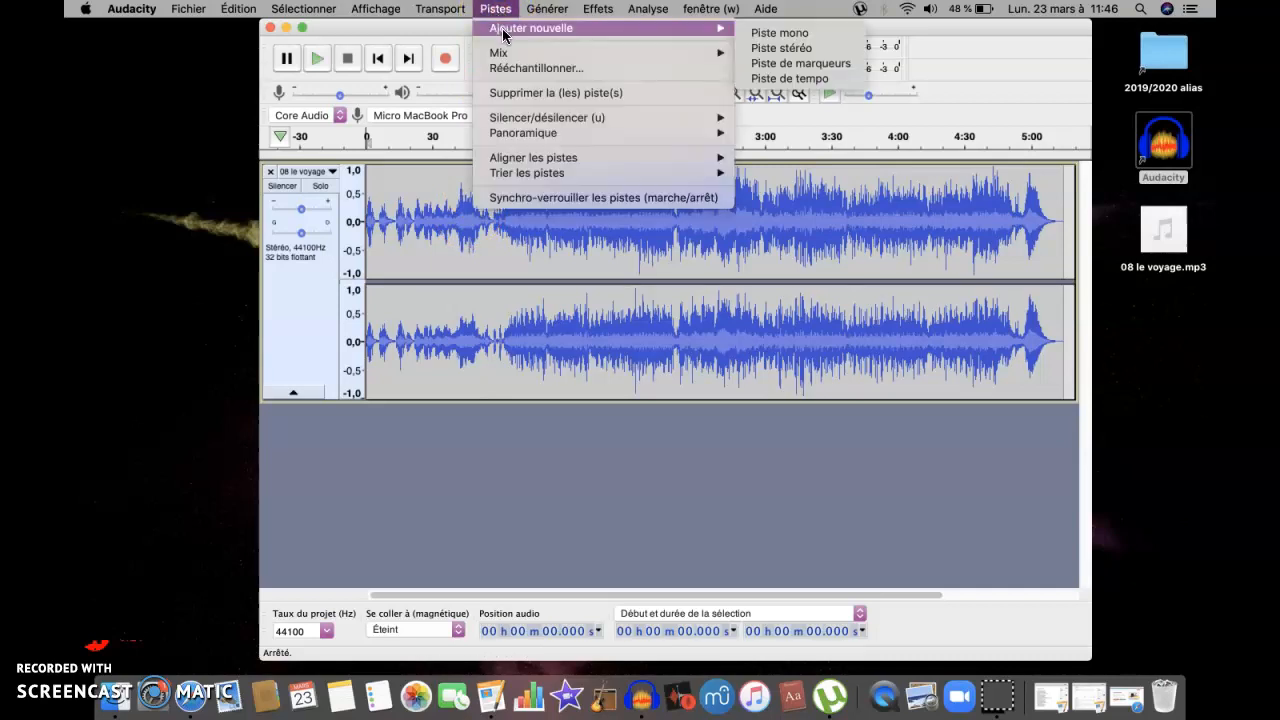
{"action": "left_click", "coordinate": [764, 48]}
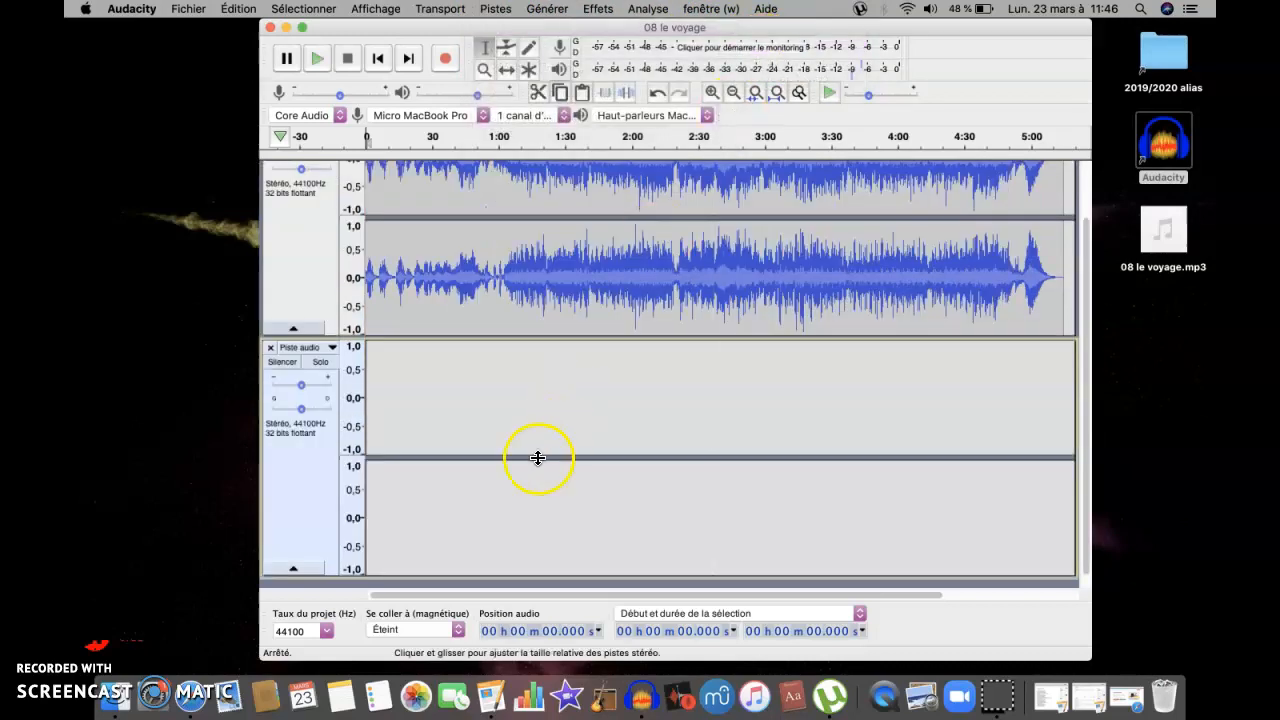
{"action": "left_click_drag", "start_coordinate": [441, 576], "coordinate": [442, 467]}
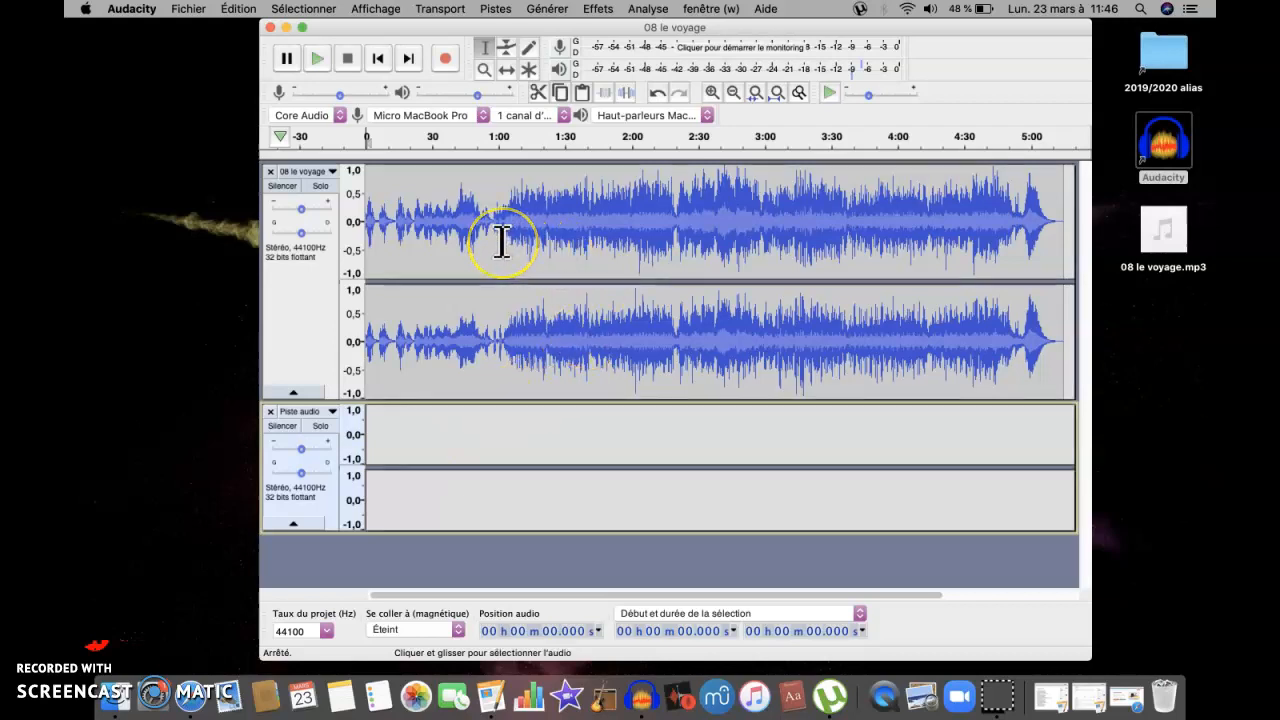
Place the cursor at about 13.6 s in the 08 le voyage track, keeping the selection readout on Début et durée de la sélection
{"action": "left_click", "coordinate": [414, 218]}
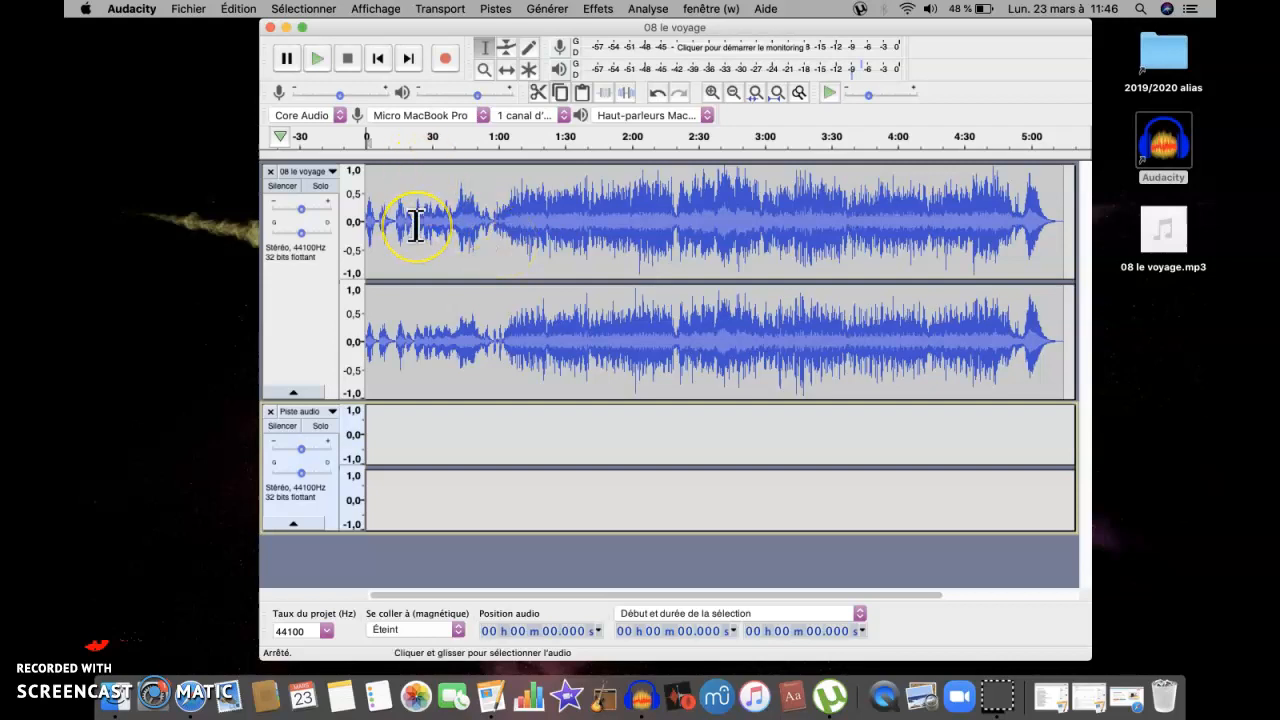
{"action": "mouse_move", "coordinate": [376, 135]}
{"action": "left_mouse_down"}
{"action": "mouse_move", "coordinate": [580, 150]}
{"action": "mouse_move", "coordinate": [388, 148]}
{"action": "mouse_move", "coordinate": [450, 148]}
{"action": "left_mouse_up"}
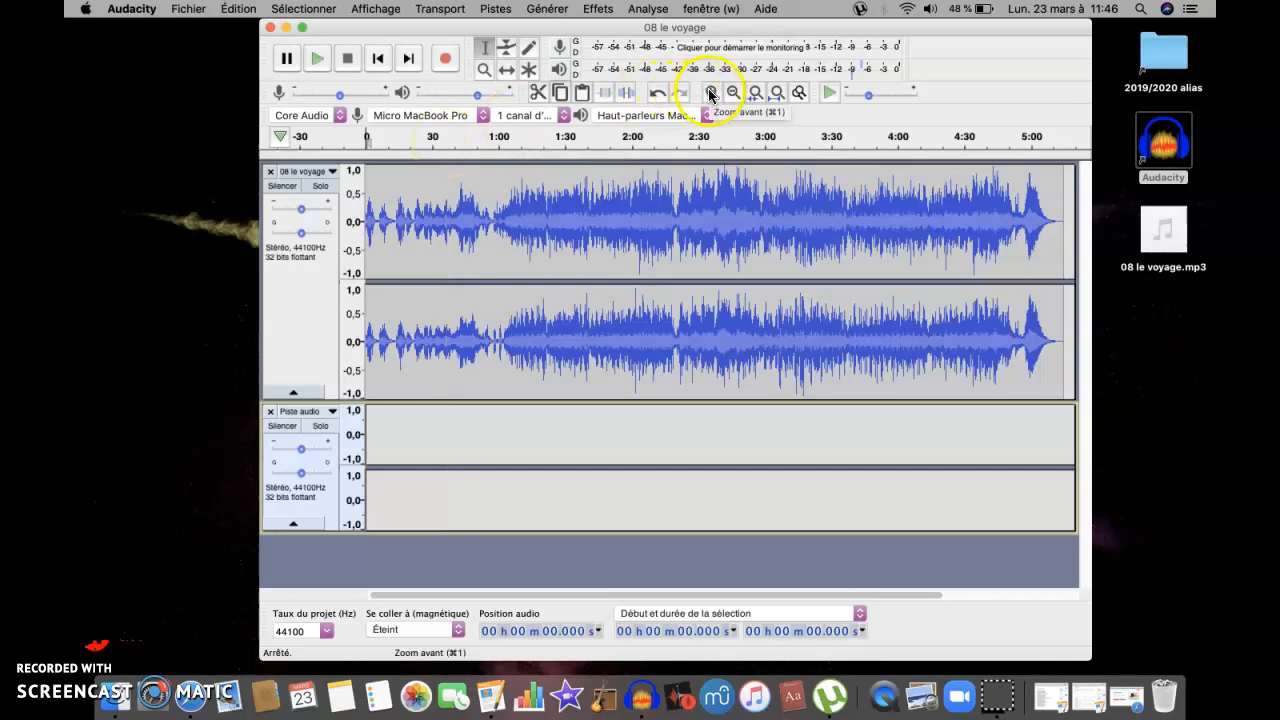
{"action": "left_click", "coordinate": [711, 92]}
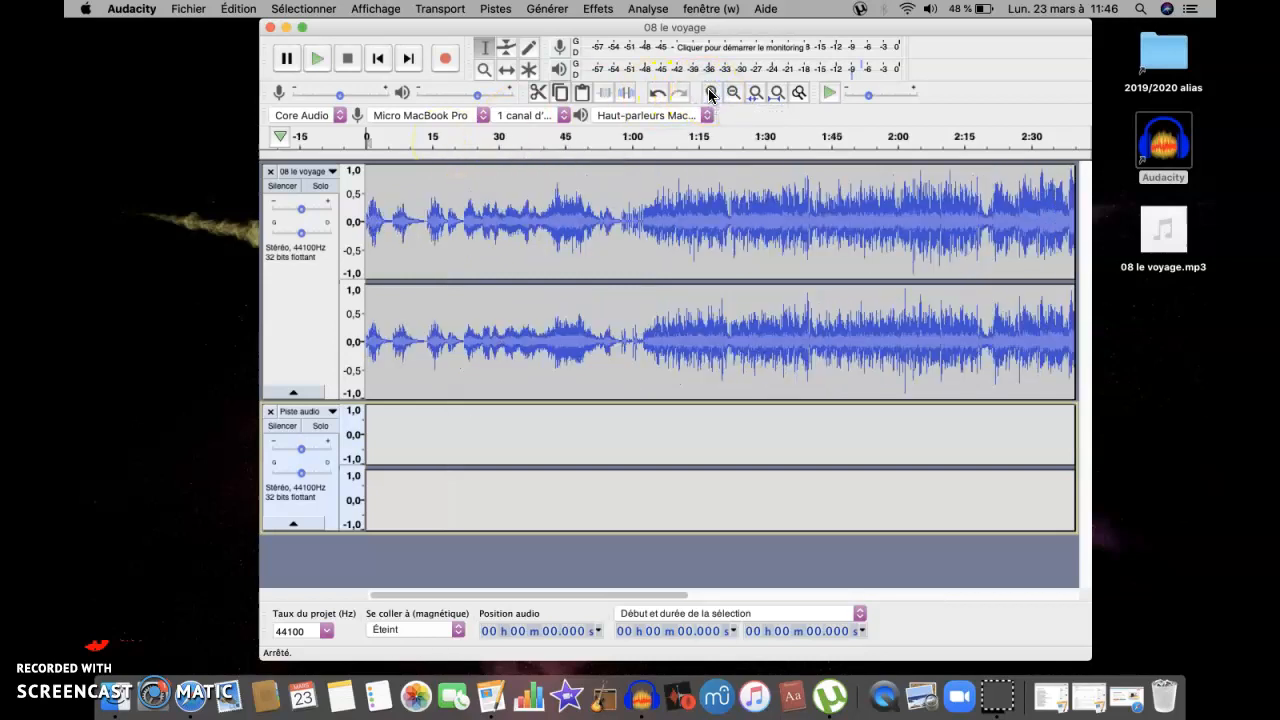
{"action": "left_click", "coordinate": [711, 92]}
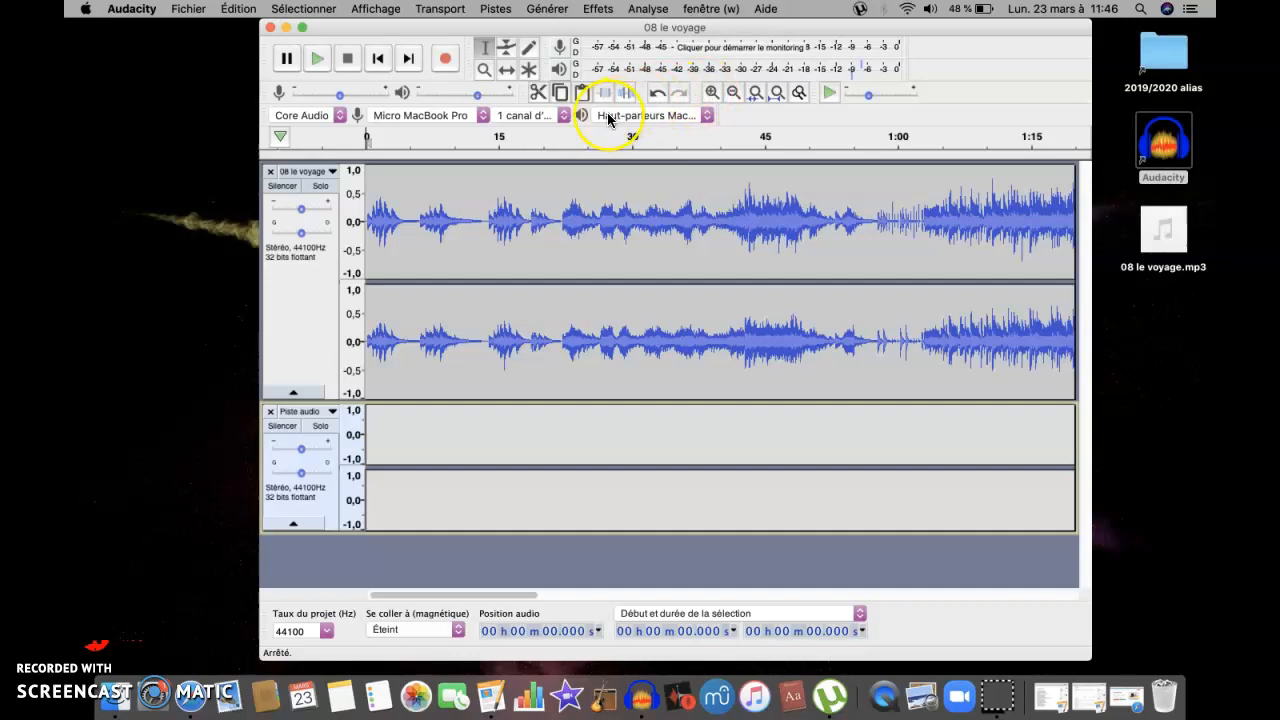
{"action": "left_click", "coordinate": [486, 219]}
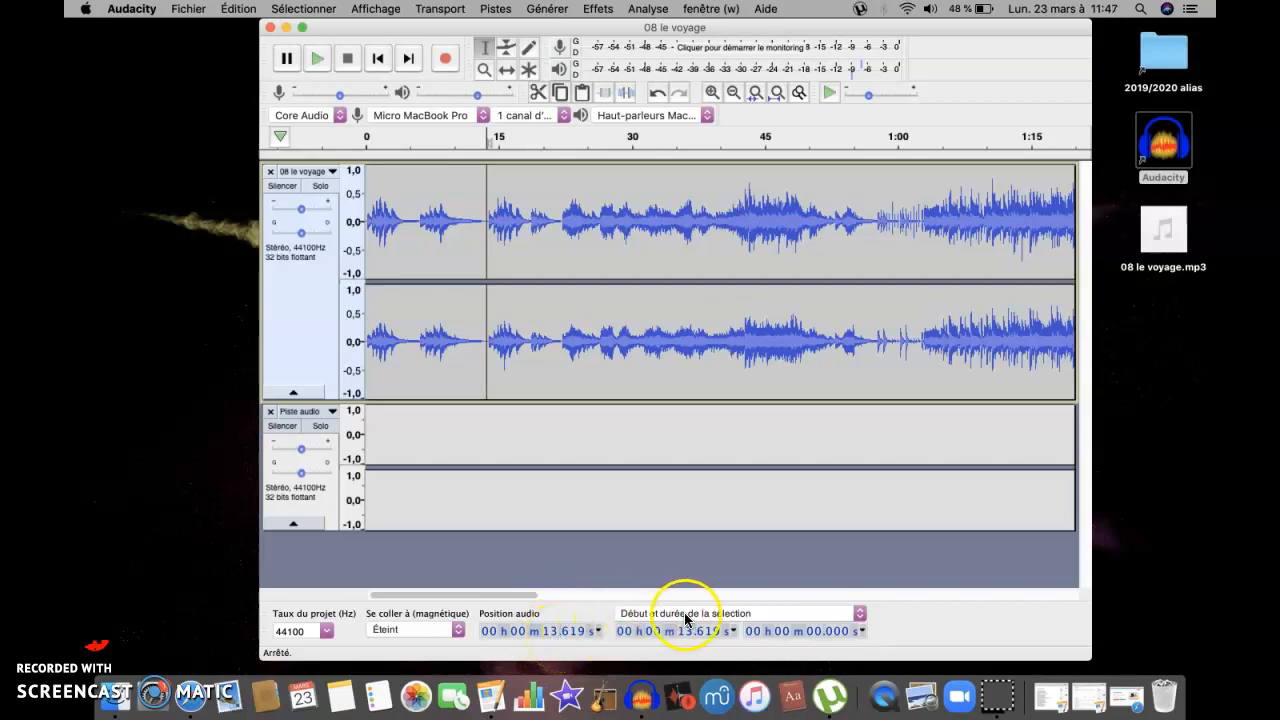
{"action": "left_click", "coordinate": [859, 613]}
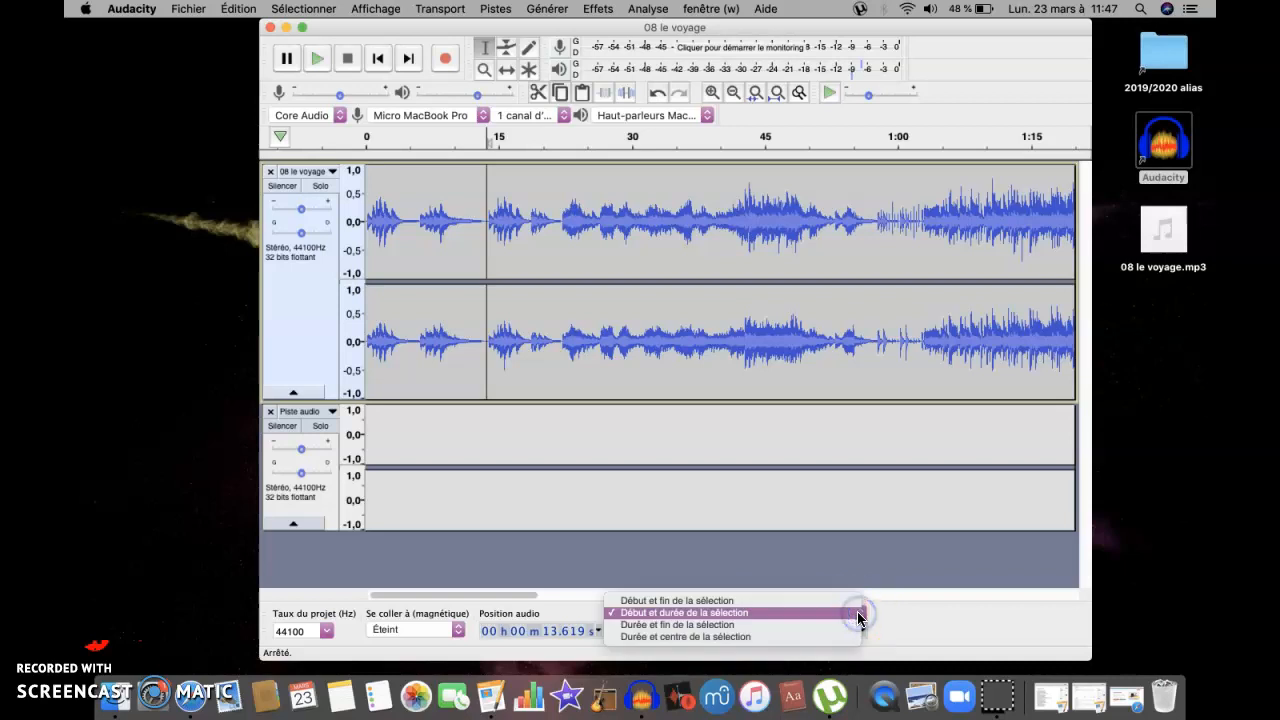
{"action": "left_click", "coordinate": [858, 613]}
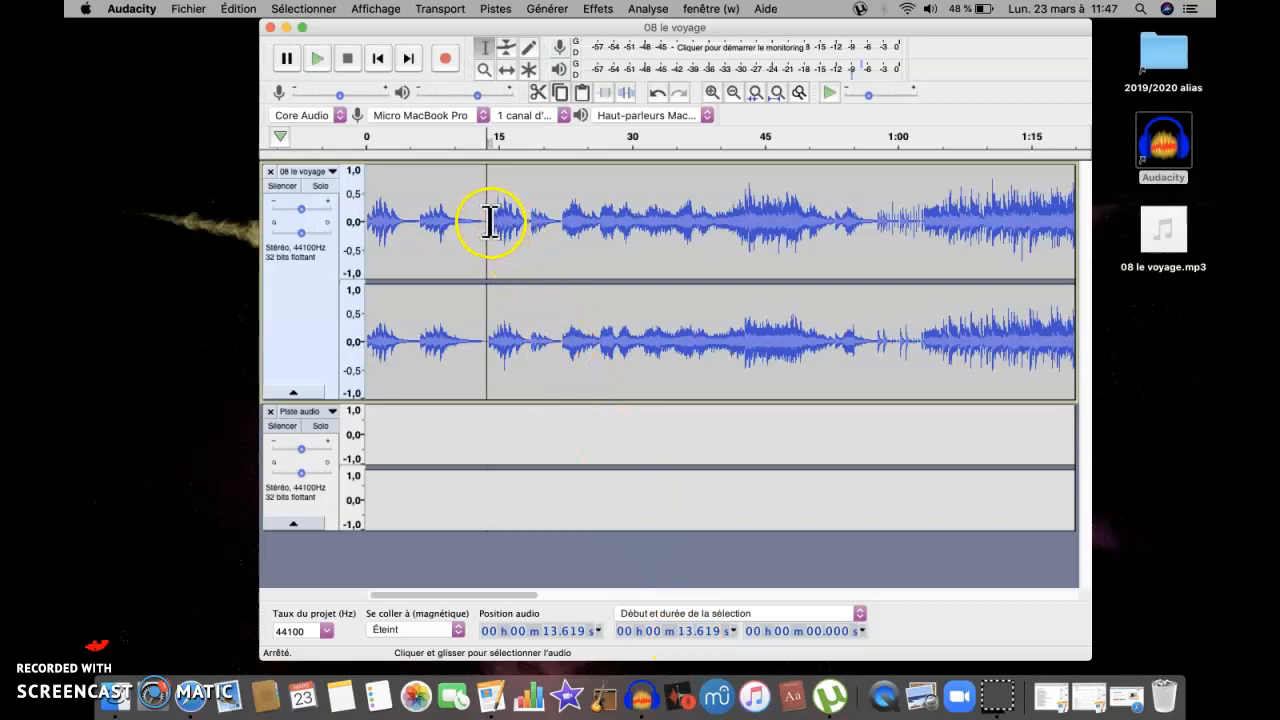
Copy a passage of about 4.87 s starting at about 13.6 s in 08 le voyage to the start of the empty stereo track
{"action": "left_click_drag", "start_coordinate": [478, 221], "coordinate": [522, 221]}
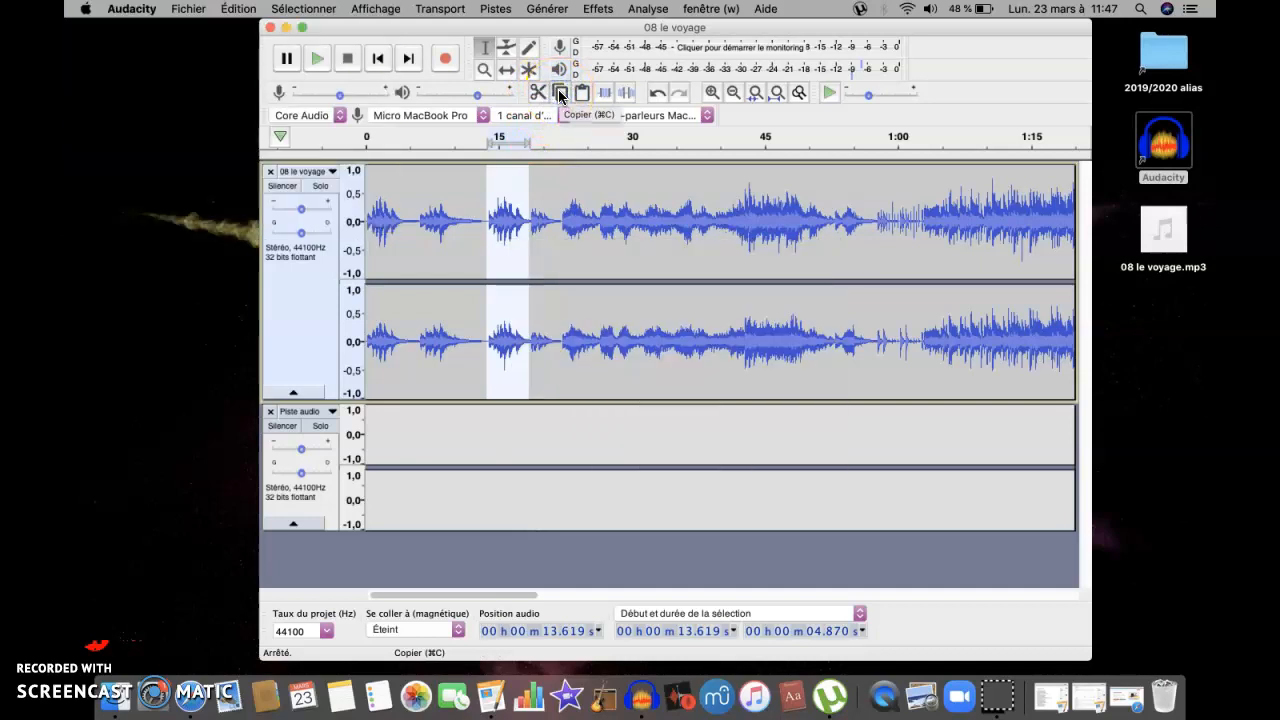
{"action": "left_click", "coordinate": [366, 418]}
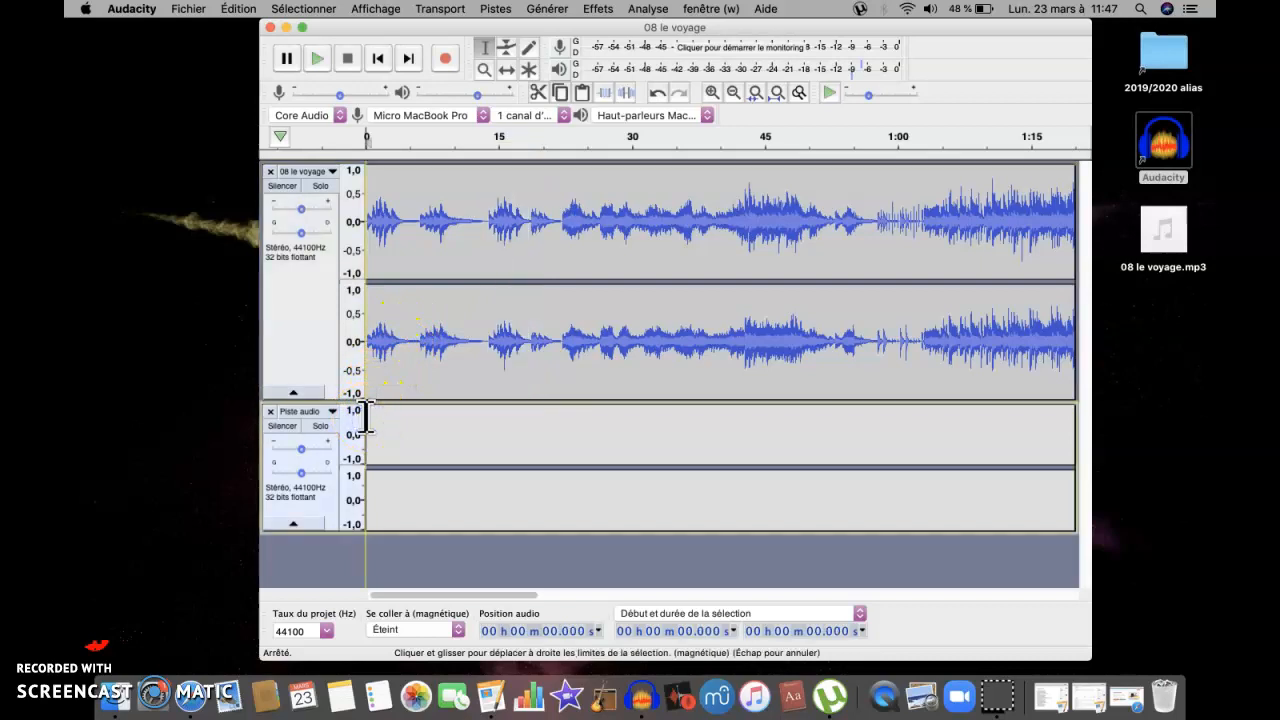
{"action": "left_click", "coordinate": [583, 93]}
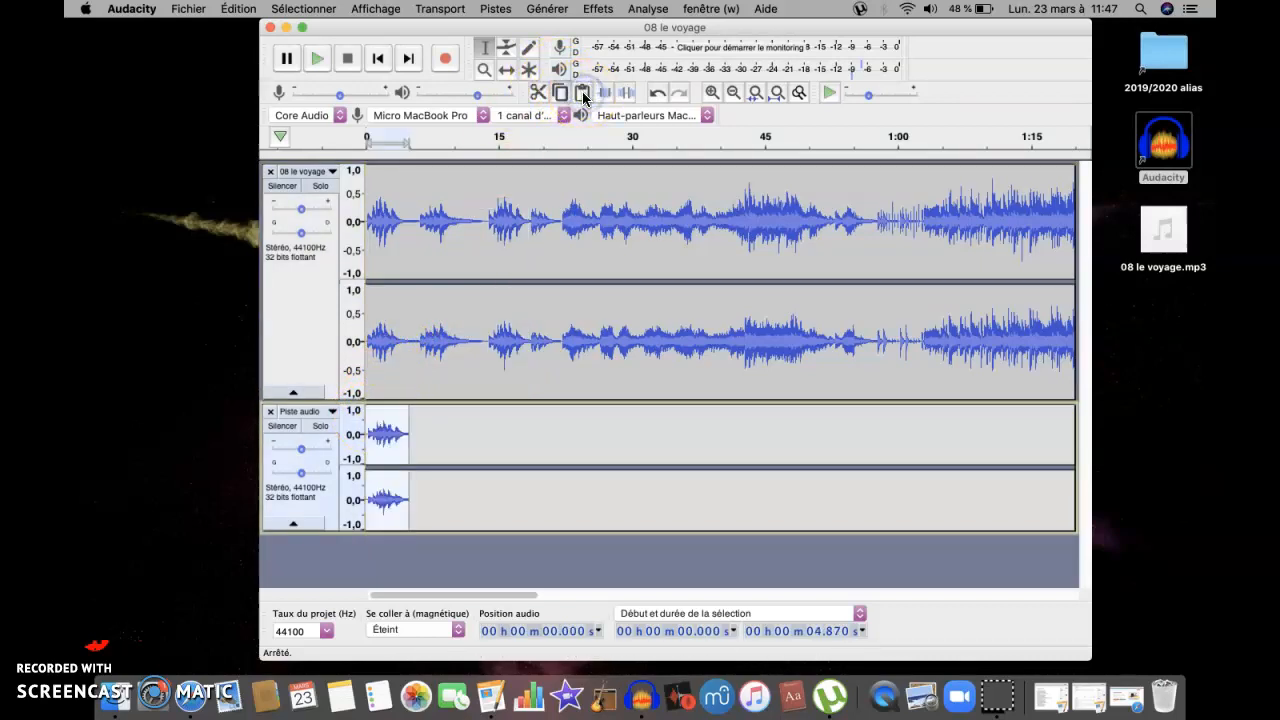
Solo the new stereo track and listen to the pasted passage
{"action": "left_click", "coordinate": [320, 428]}
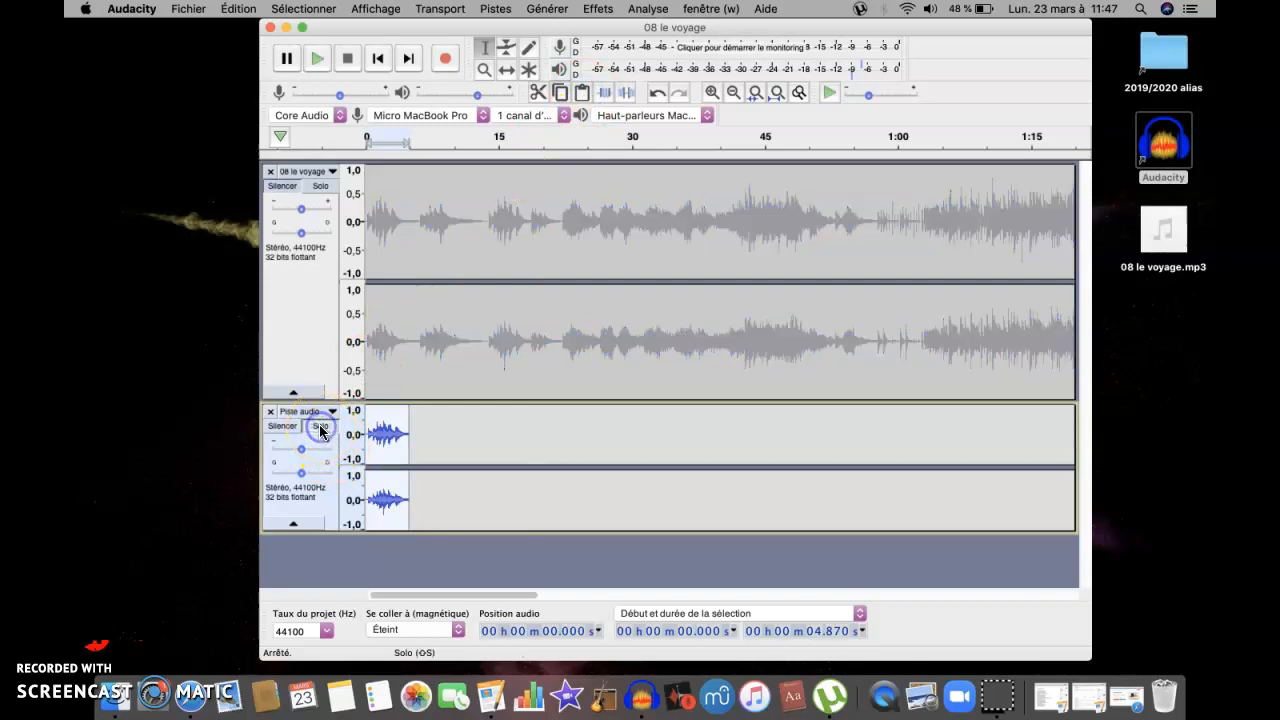
{"action": "key", "text": "space"}
Rename the new stereo track to piano
{"action": "left_click", "coordinate": [311, 413]}
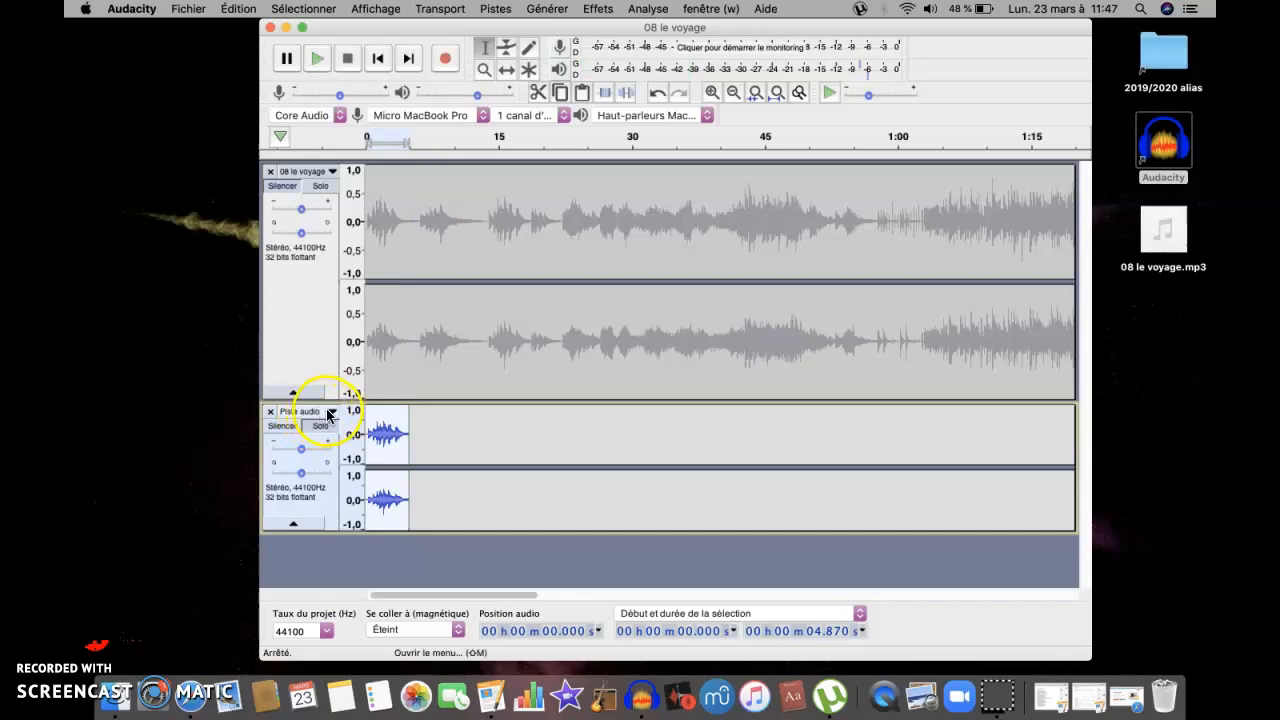
{"action": "left_click", "coordinate": [330, 413]}
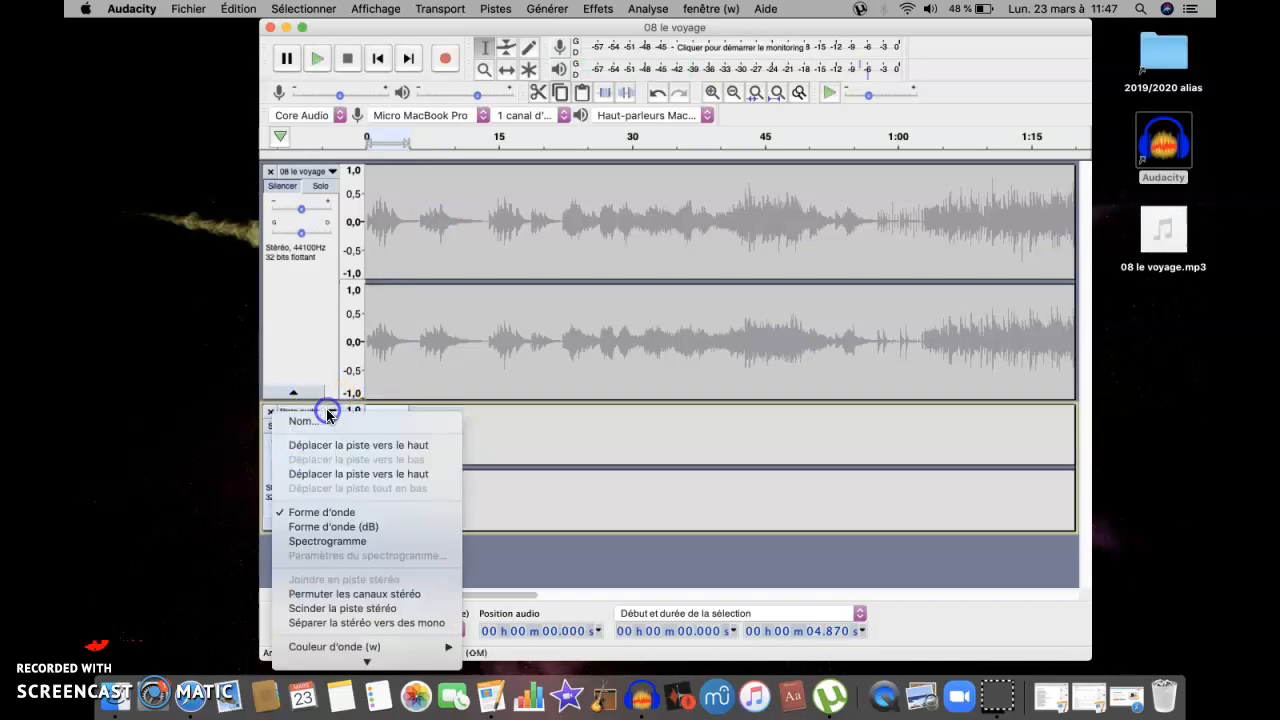
{"action": "left_click", "coordinate": [304, 420]}
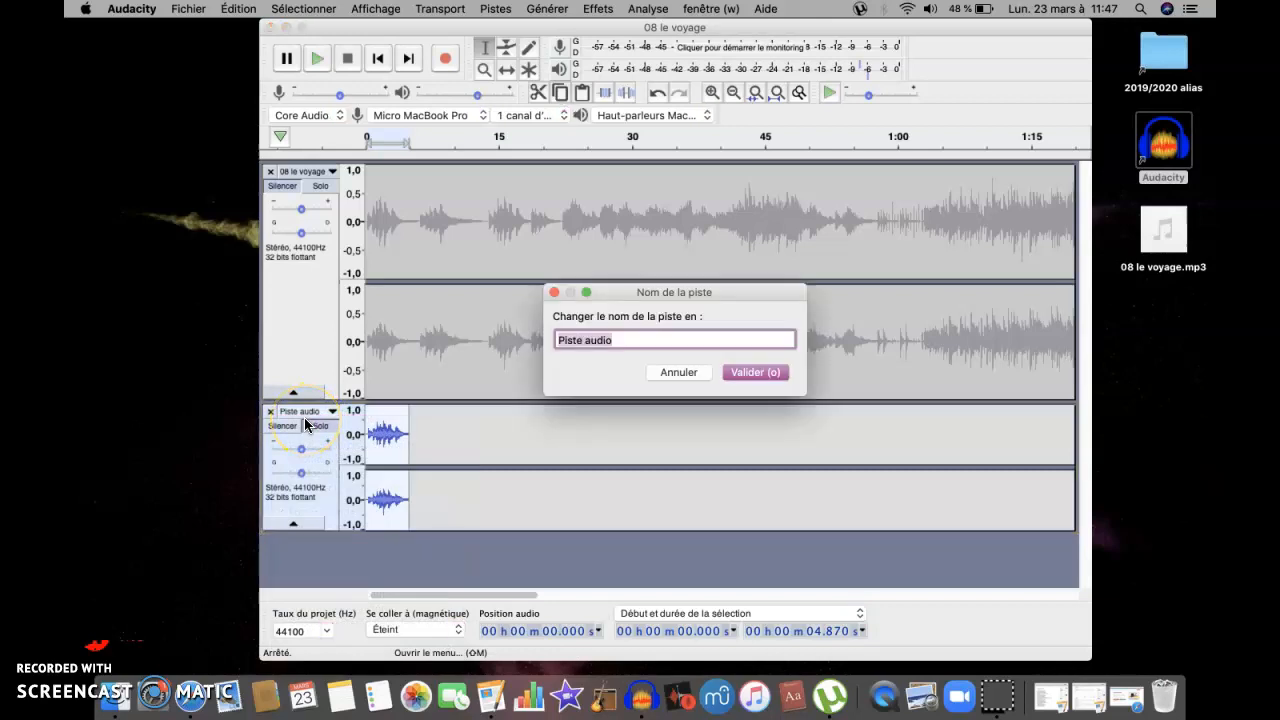
{"action": "type", "text": "piano"}
{"action": "left_click", "coordinate": [757, 373]}
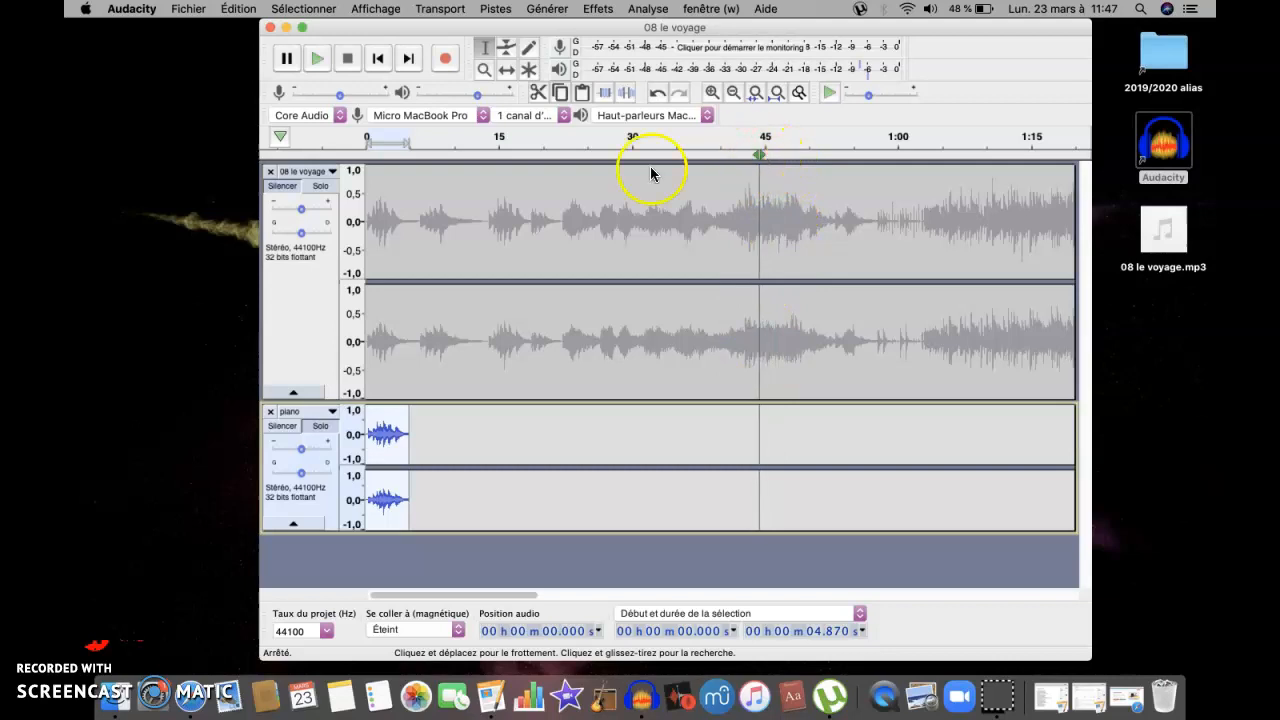
Switch solo from the piano track to 08 le voyage and place the cursor in it at about 45.4 s
{"action": "left_click", "coordinate": [325, 430]}
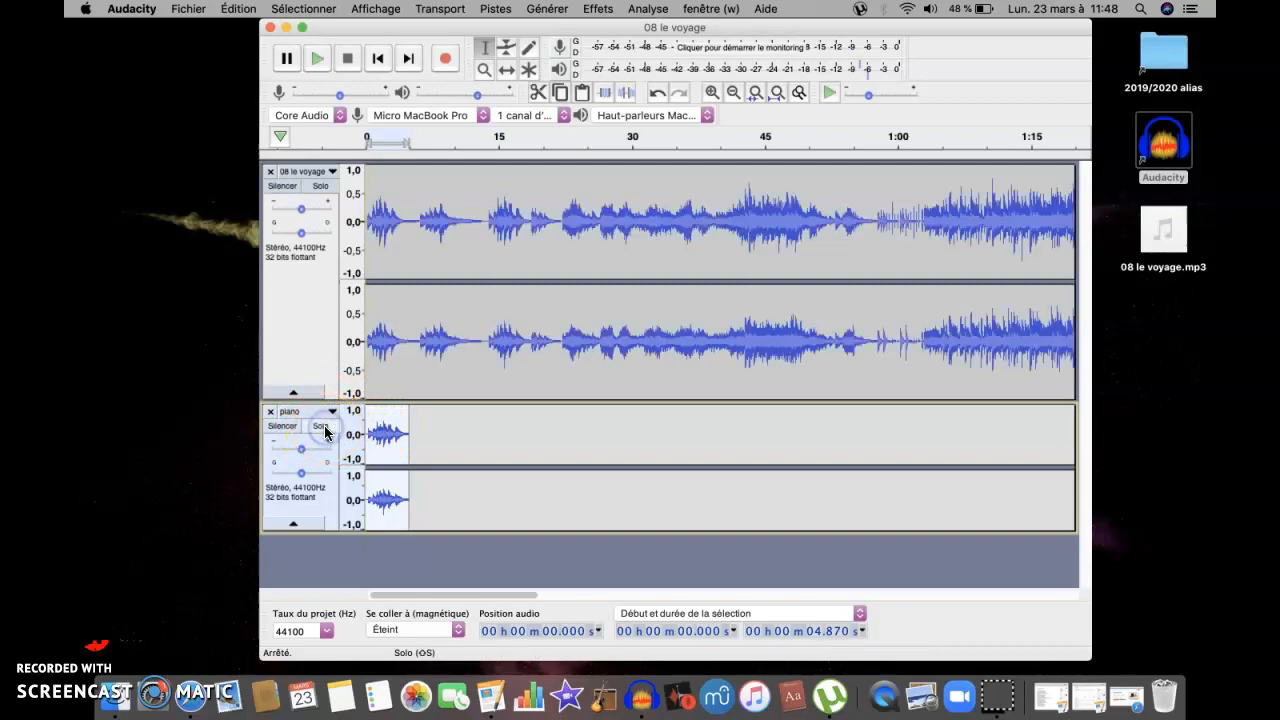
{"action": "left_click", "coordinate": [322, 187]}
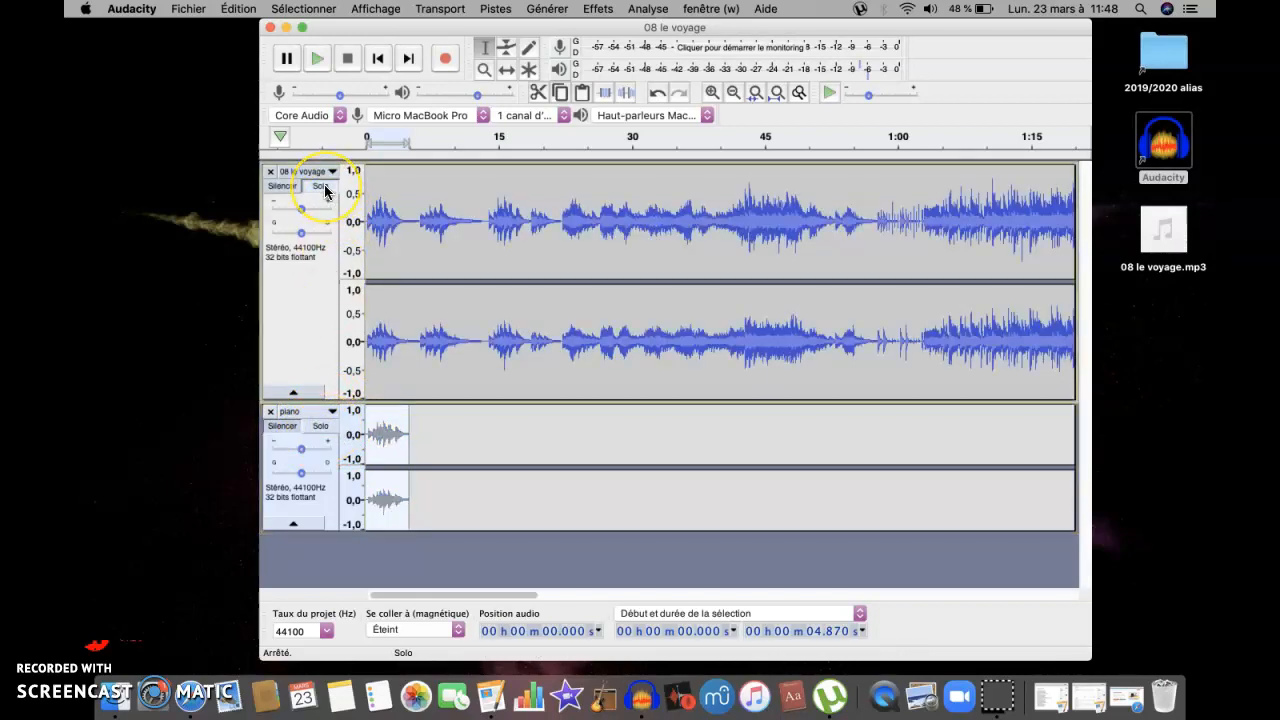
{"action": "left_click", "coordinate": [559, 229]}
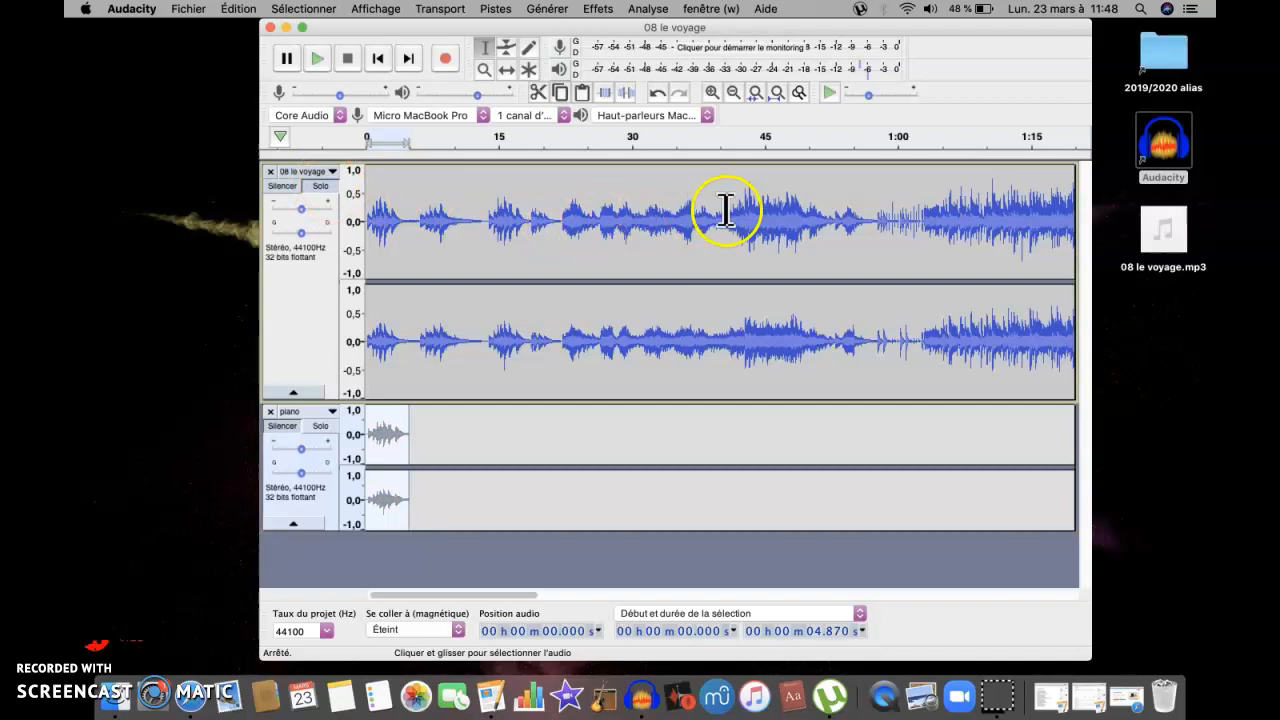
{"action": "left_click", "coordinate": [767, 205]}
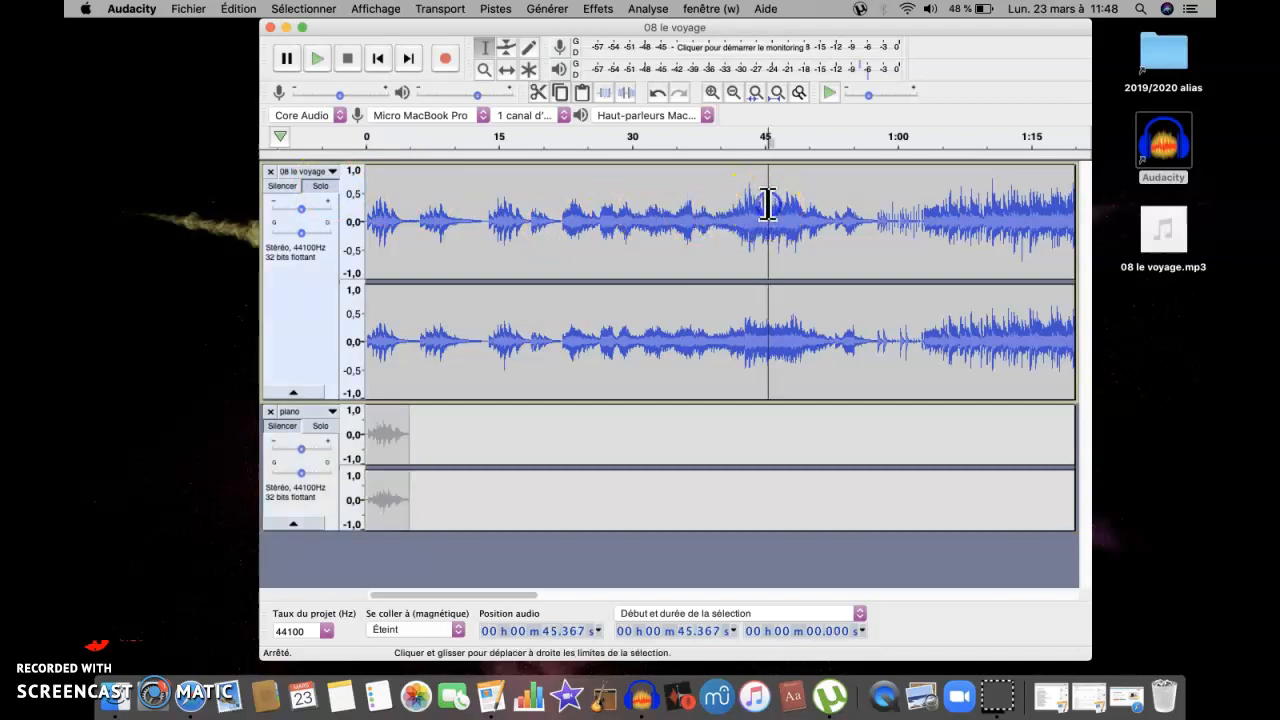
Listen to 08 le voyage from about 45.4 s and select a passage of about 3.97 s starting at about 53.5 s
{"action": "key", "text": "space"}
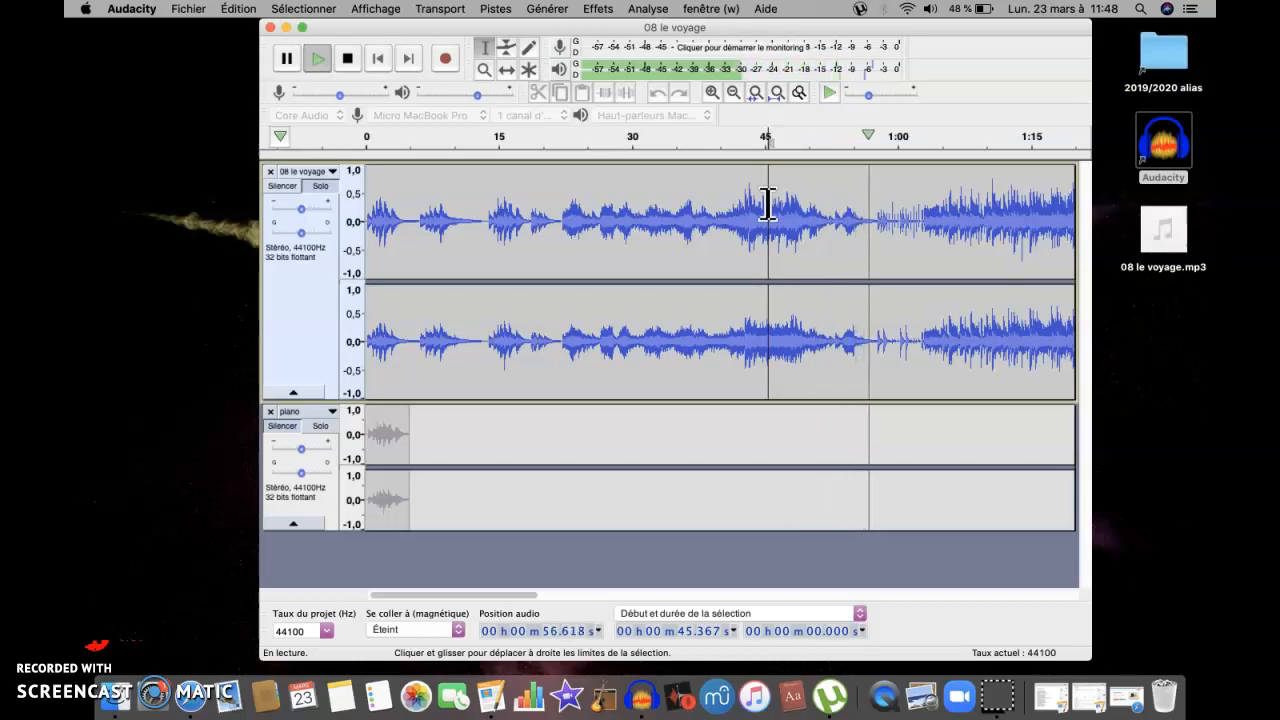
{"action": "left_click", "coordinate": [768, 205]}
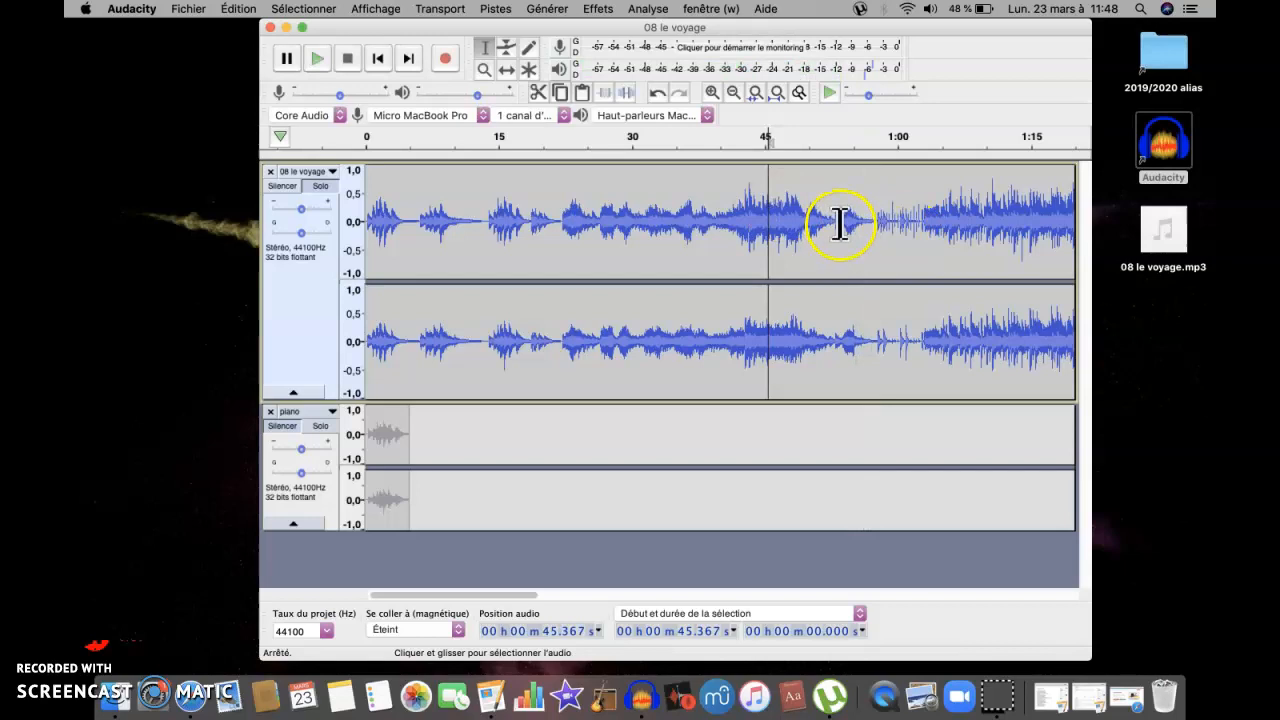
{"action": "left_click_drag", "start_coordinate": [840, 222], "coordinate": [874, 224]}
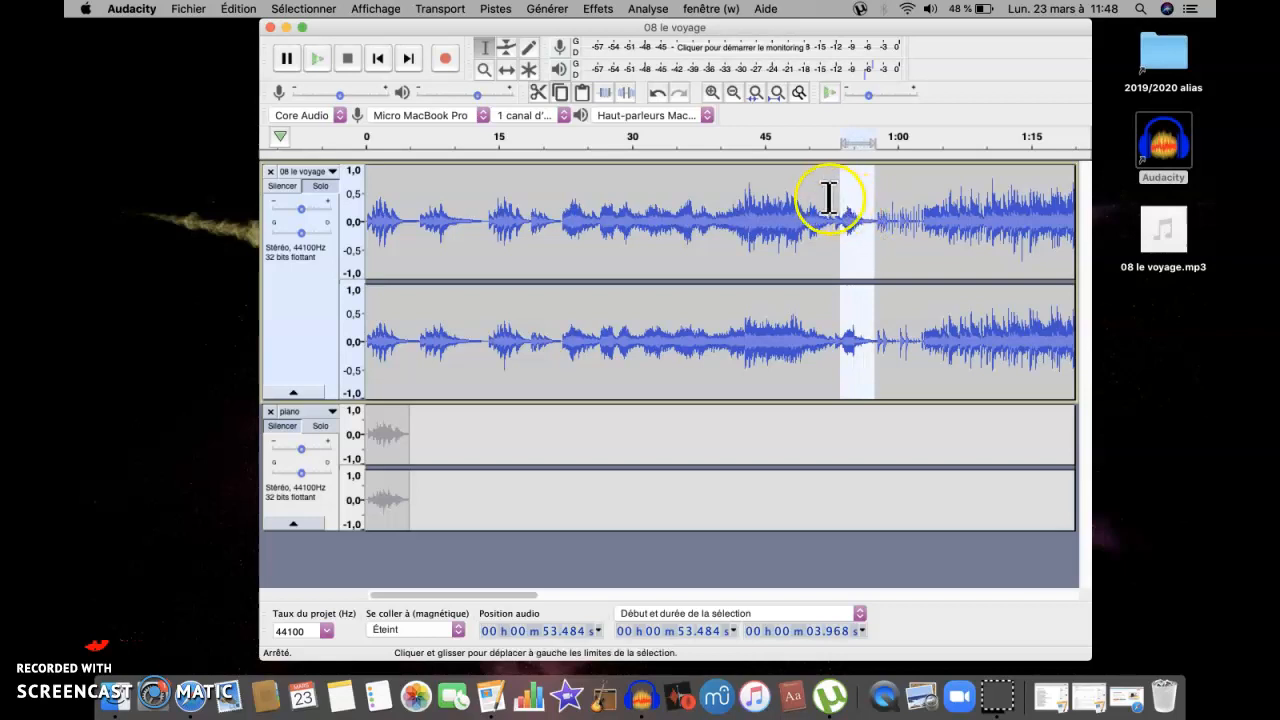
Add a new stereo track and paste a copy of the selected 08 le voyage passage at its start
{"action": "left_click", "coordinate": [498, 10]}
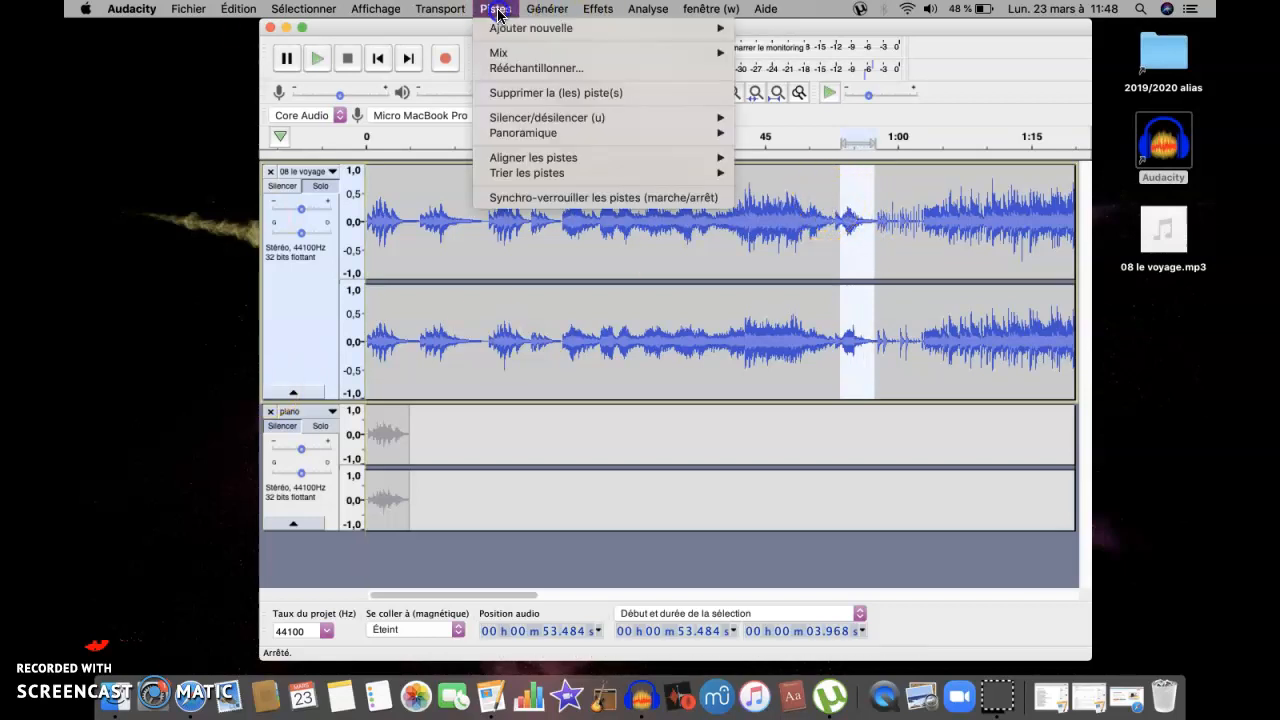
{"action": "mouse_move", "coordinate": [560, 28]}
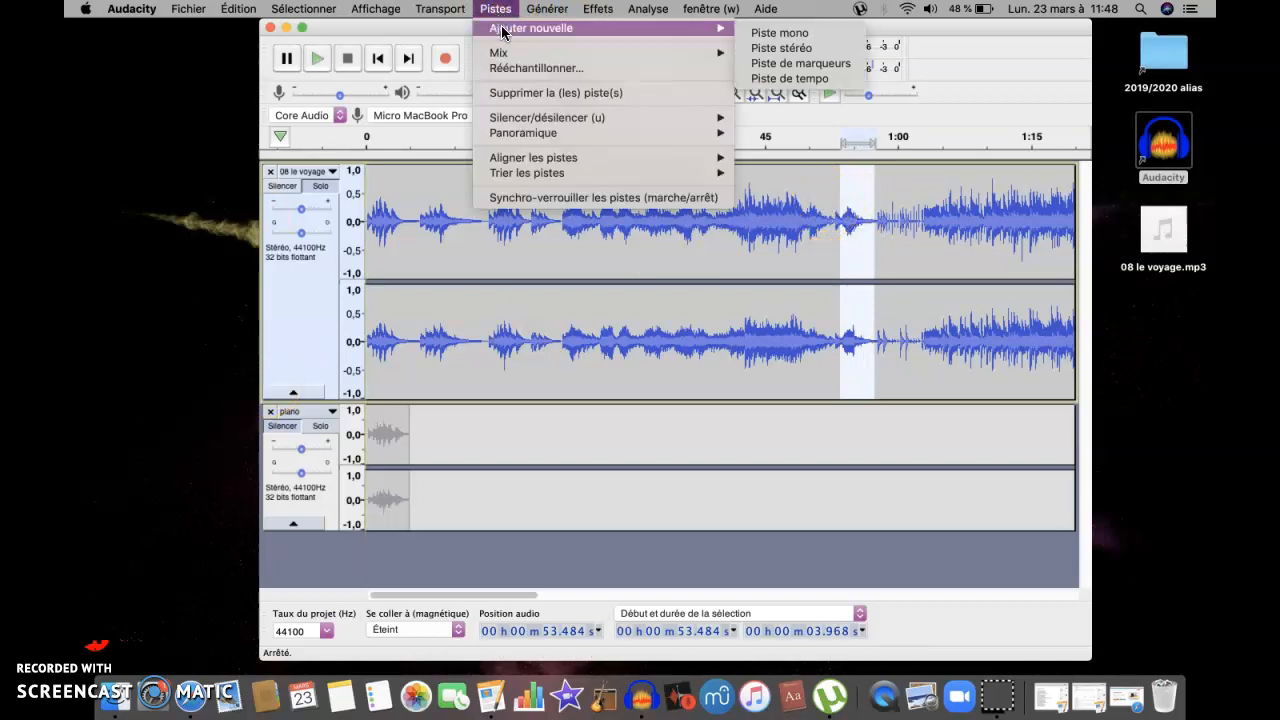
{"action": "left_click", "coordinate": [779, 50]}
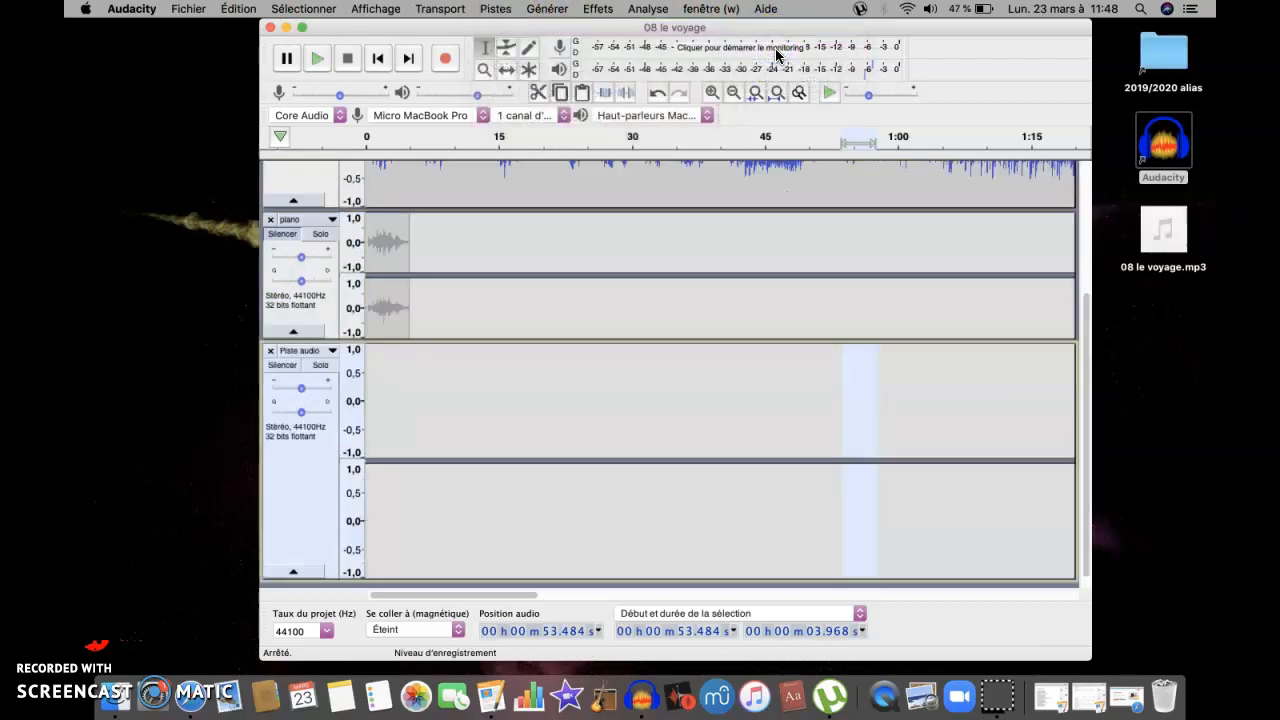
{"action": "left_click", "coordinate": [366, 420]}
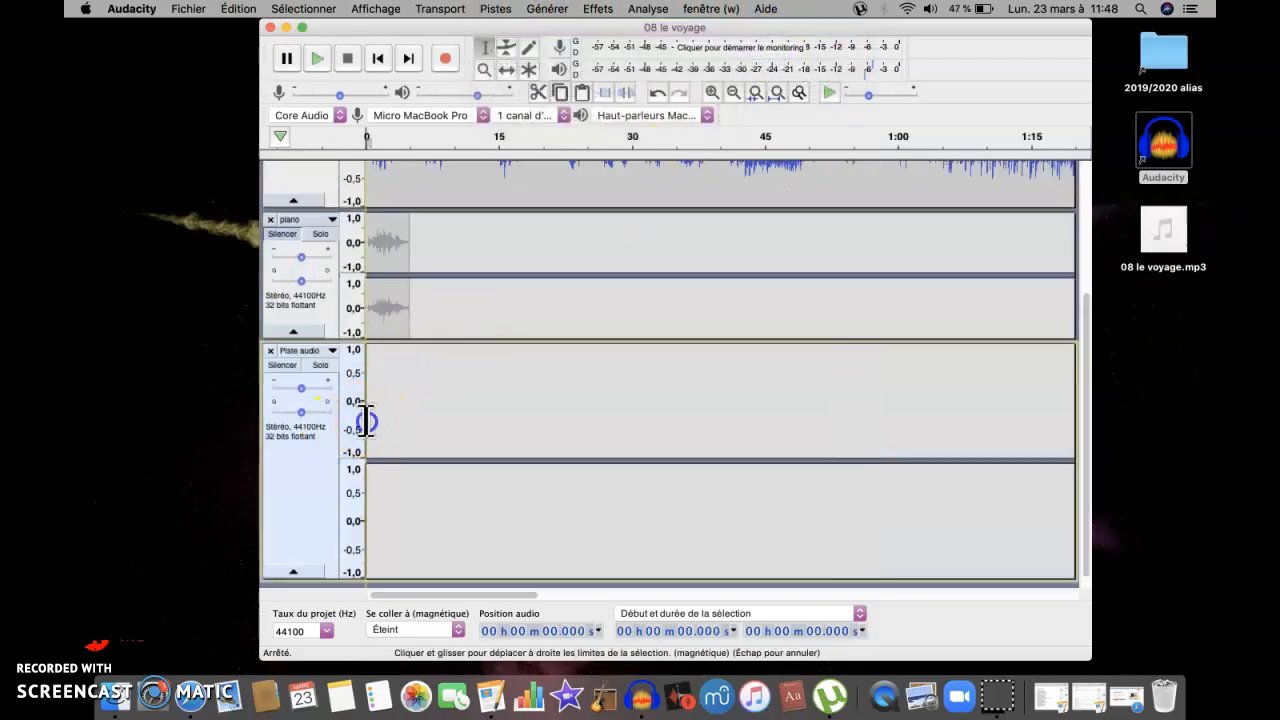
{"action": "key", "text": "super+v"}
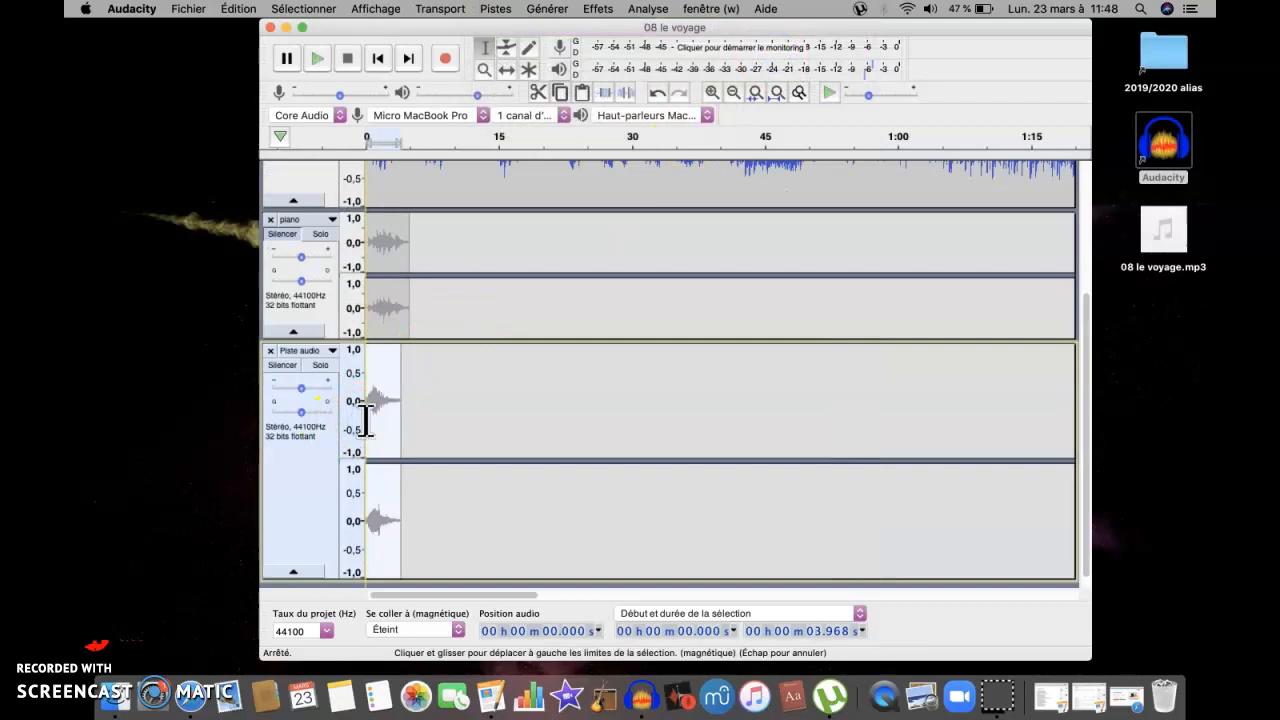
Rename the new stereo track to piano 2 and select its pasted clip
{"action": "left_click", "coordinate": [302, 351]}
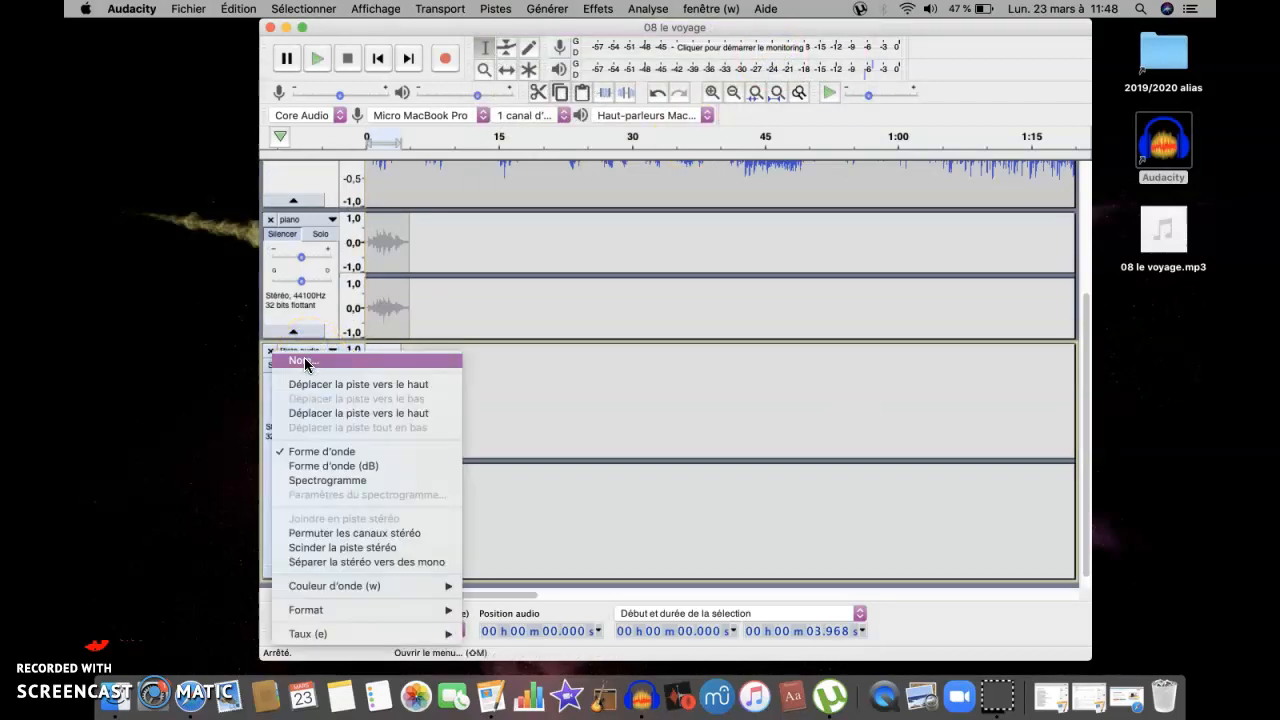
{"action": "left_click", "coordinate": [303, 360]}
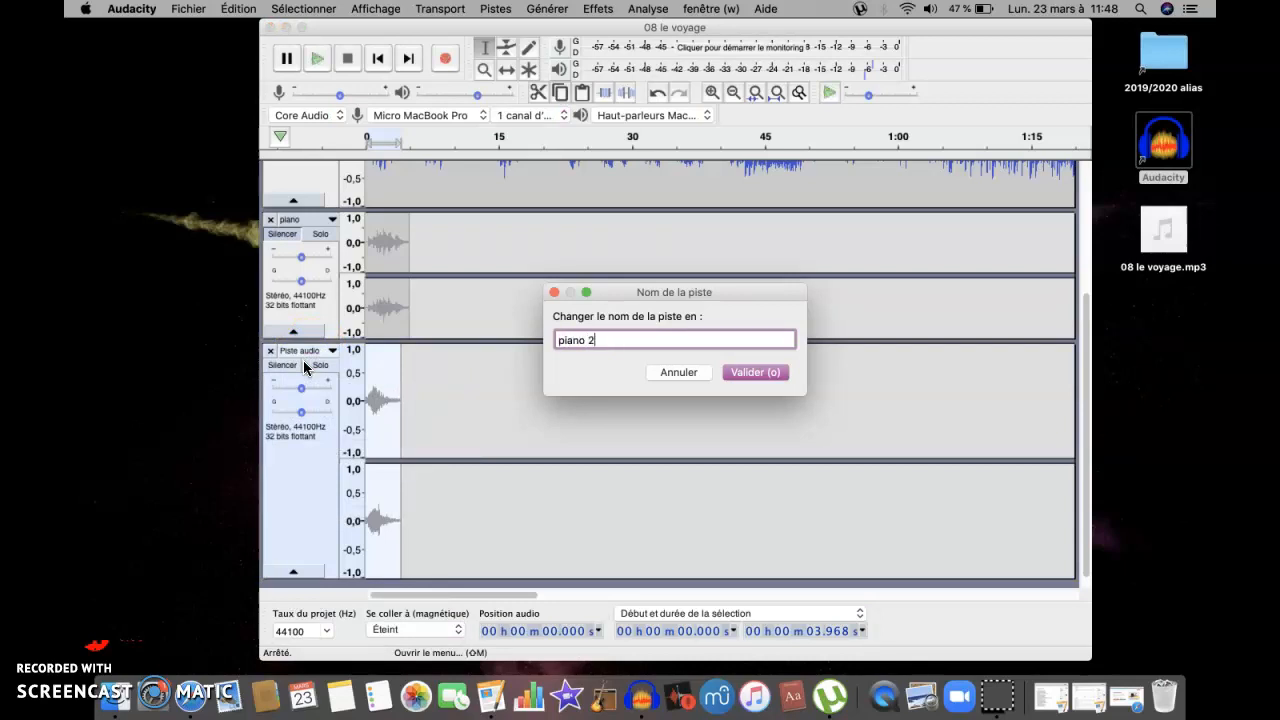
{"action": "left_click", "coordinate": [760, 372]}
{"action": "left_click", "coordinate": [760, 372]}
{"action": "left_click", "coordinate": [395, 425]}
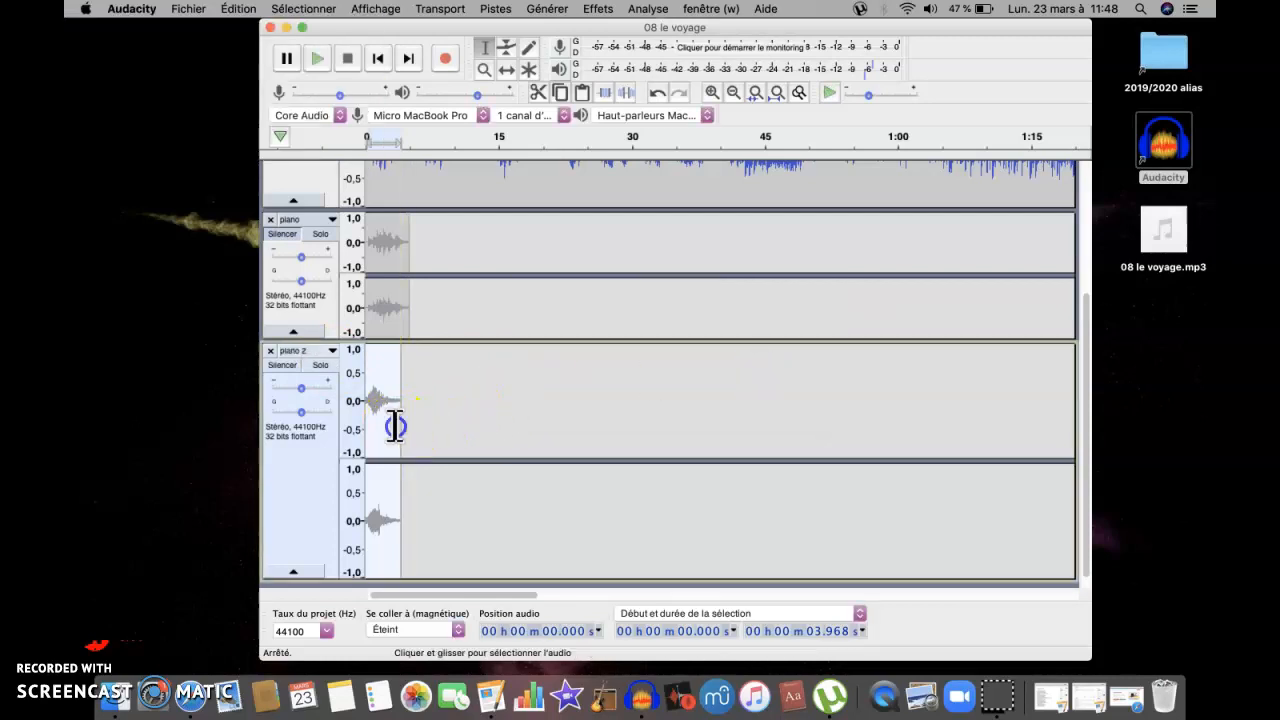
{"action": "double_click", "coordinate": [390, 427]}
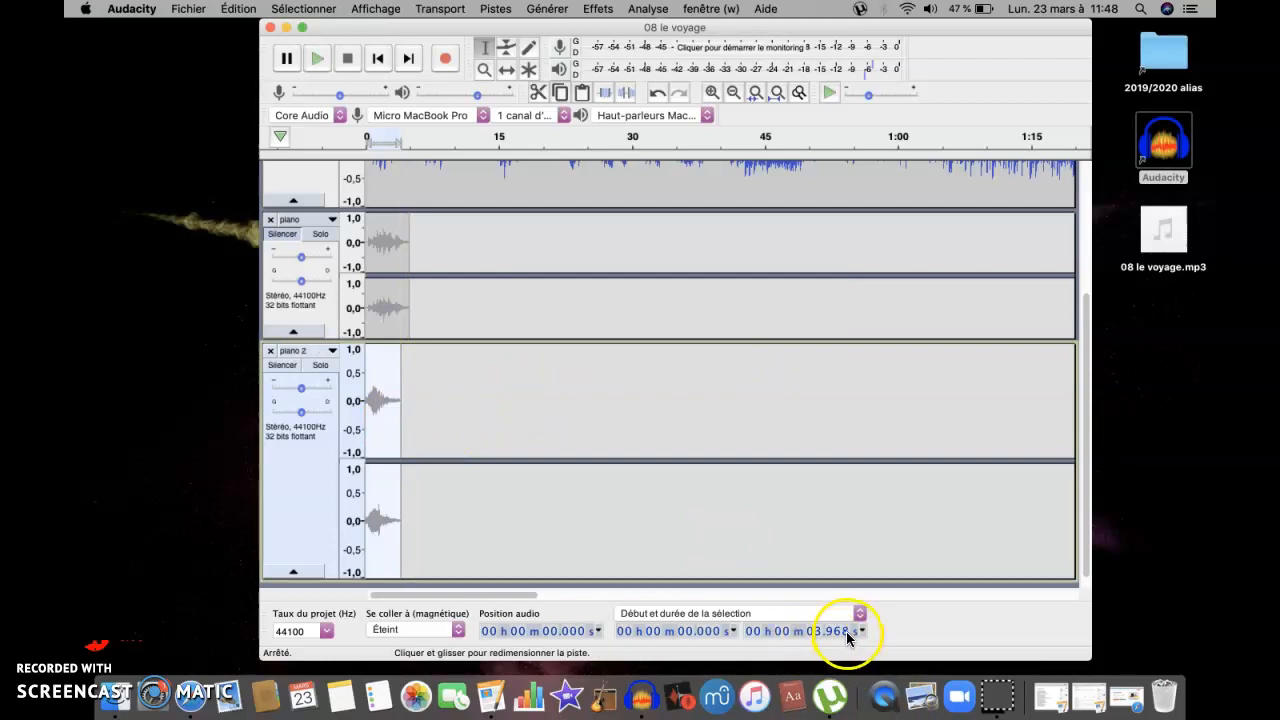
Show the whole length of 08 le voyage and listen to it from about 1:00
{"action": "scroll", "coordinate": [787, 481], "scroll_direction": "up", "scroll_amount": 2}
{"action": "scroll", "coordinate": [787, 481], "scroll_direction": "up", "scroll_amount": 3}
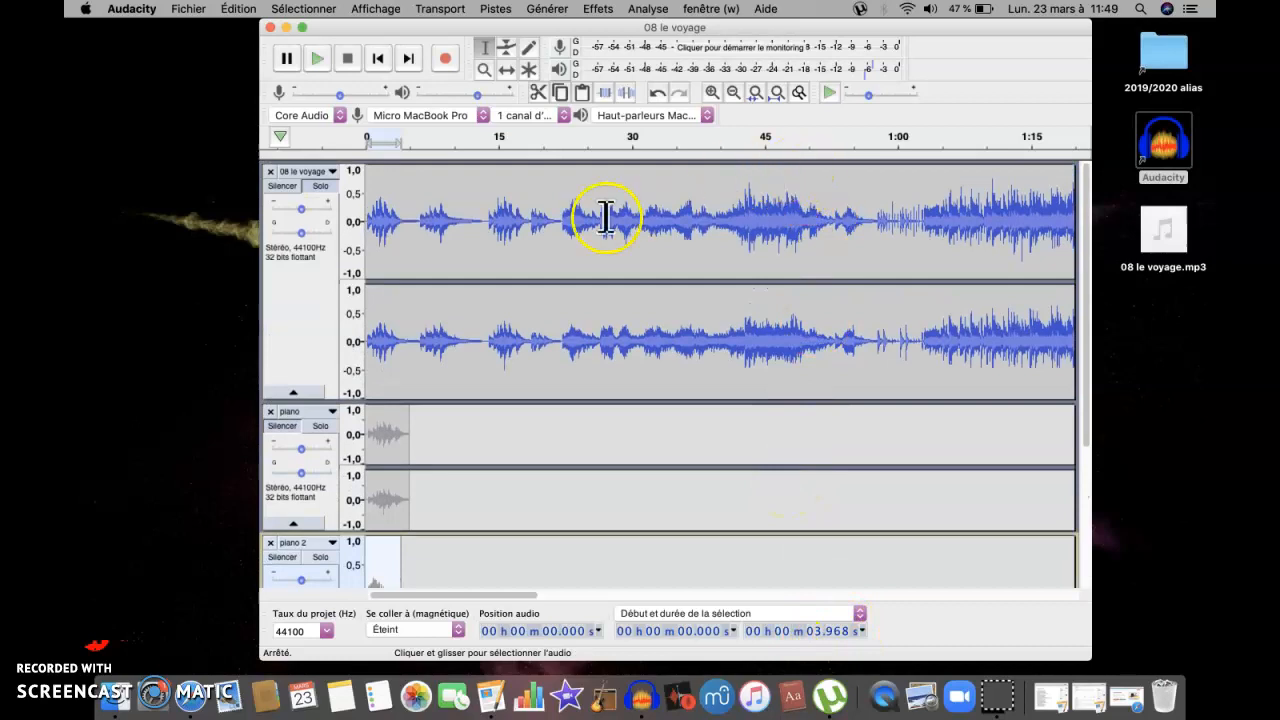
{"action": "left_click", "coordinate": [734, 94]}
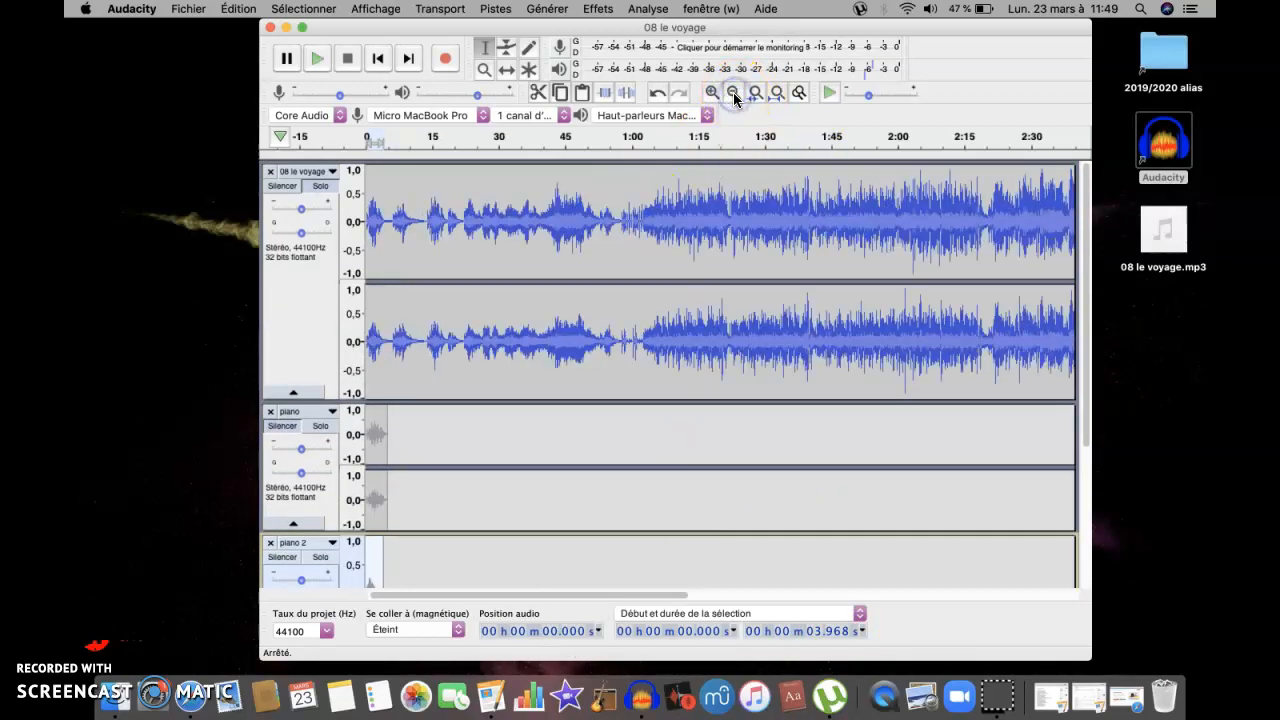
{"action": "left_click", "coordinate": [734, 94]}
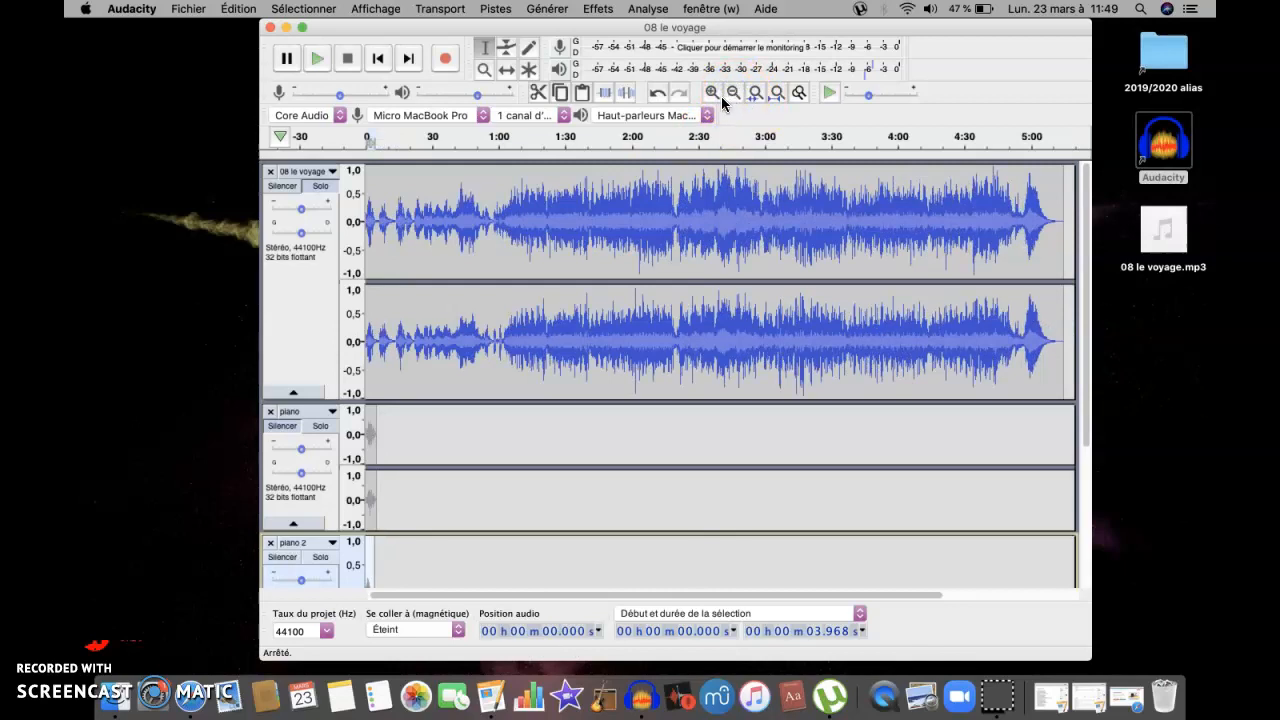
{"action": "left_click", "coordinate": [499, 146]}
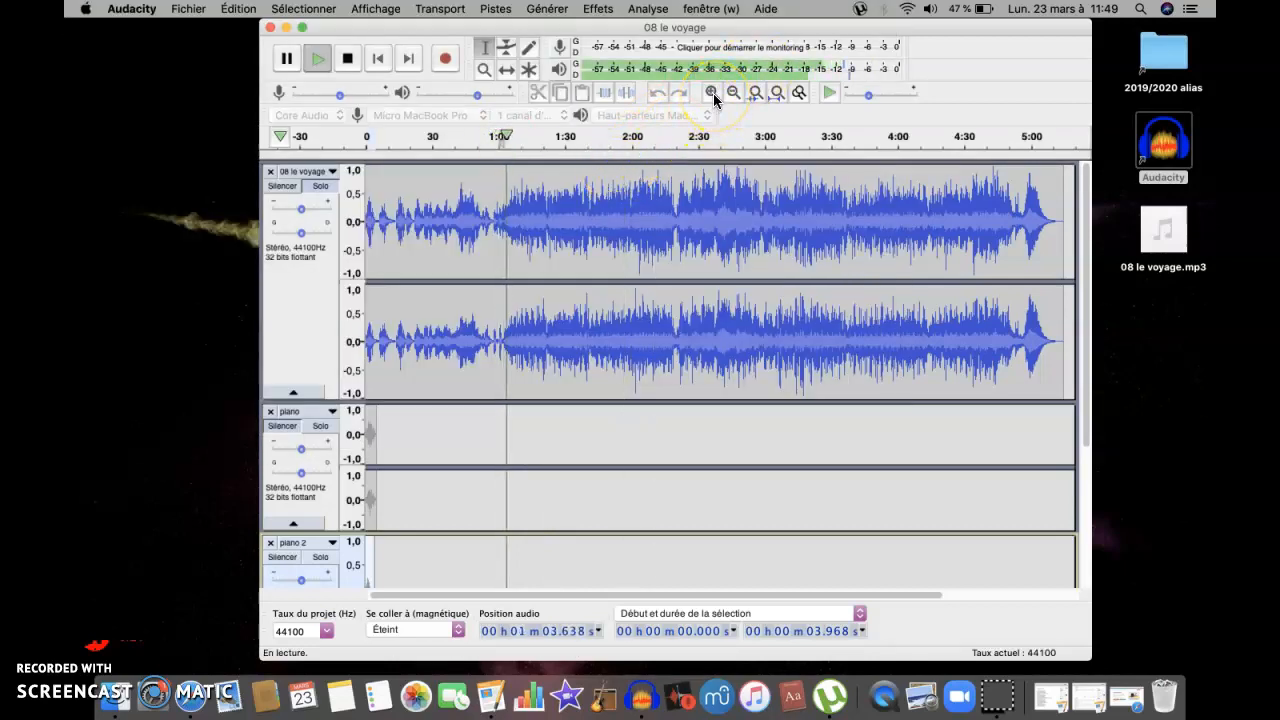
{"action": "key", "text": "space"}
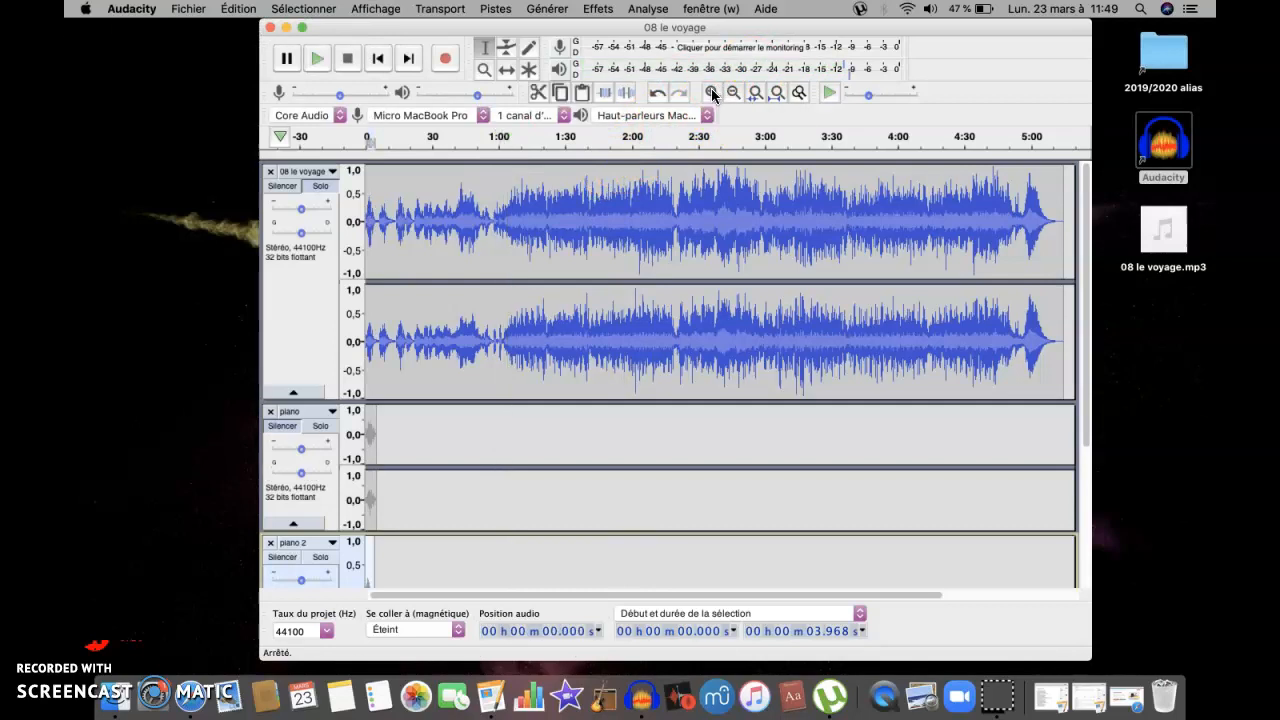
Listen to 08 le voyage from about 57.6 s and select a passage of about 5.14 s starting at about 57.5 s
{"action": "left_click", "coordinate": [711, 92]}
{"action": "left_click", "coordinate": [712, 92]}
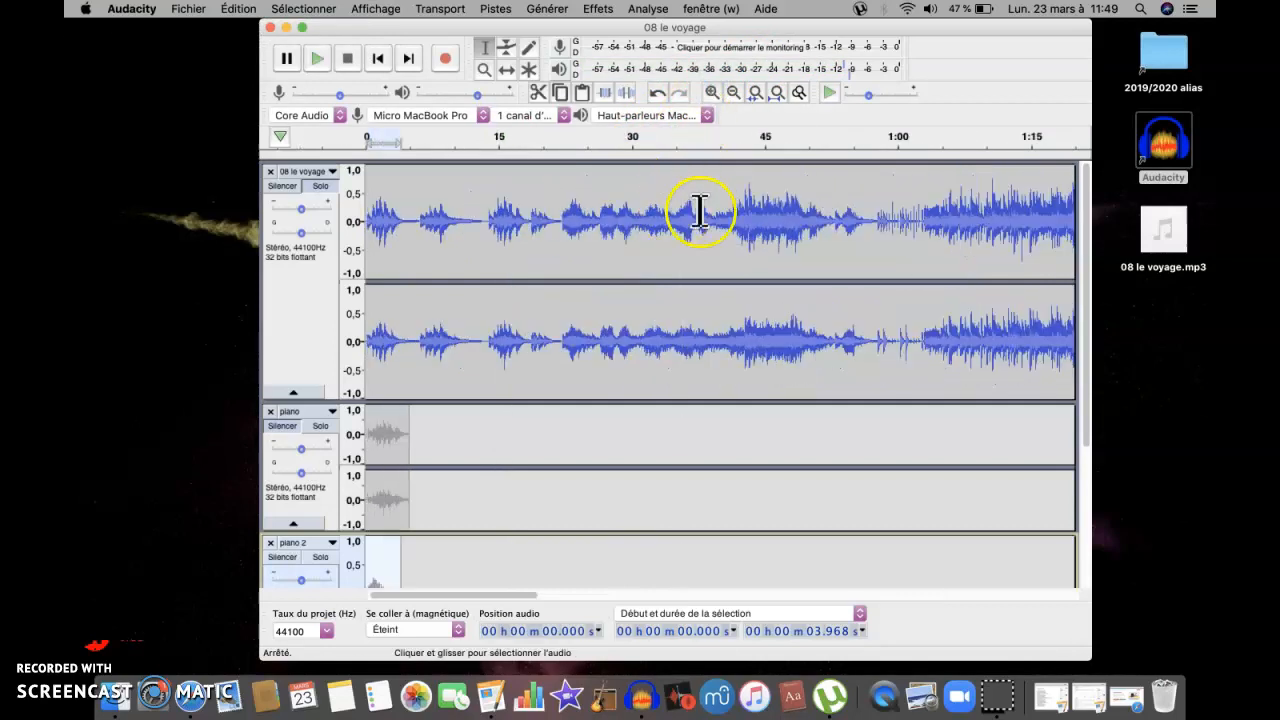
{"action": "left_click", "coordinate": [876, 218]}
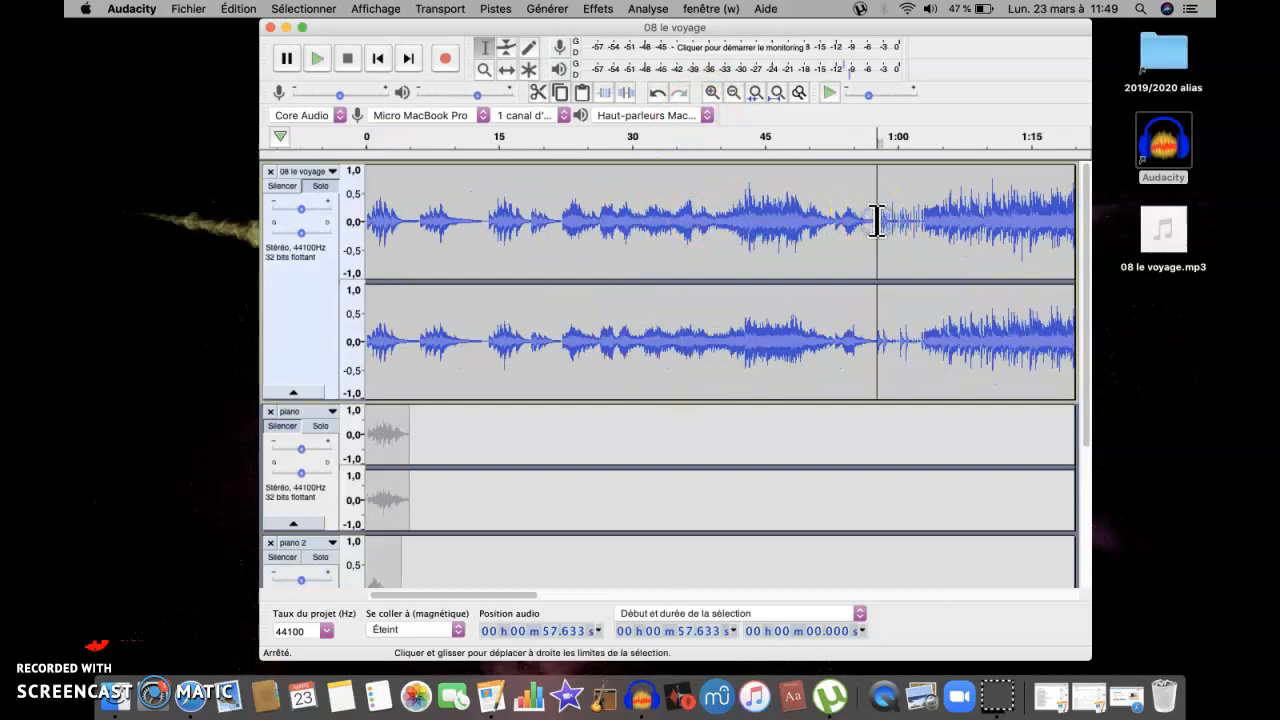
{"action": "key", "text": "space"}
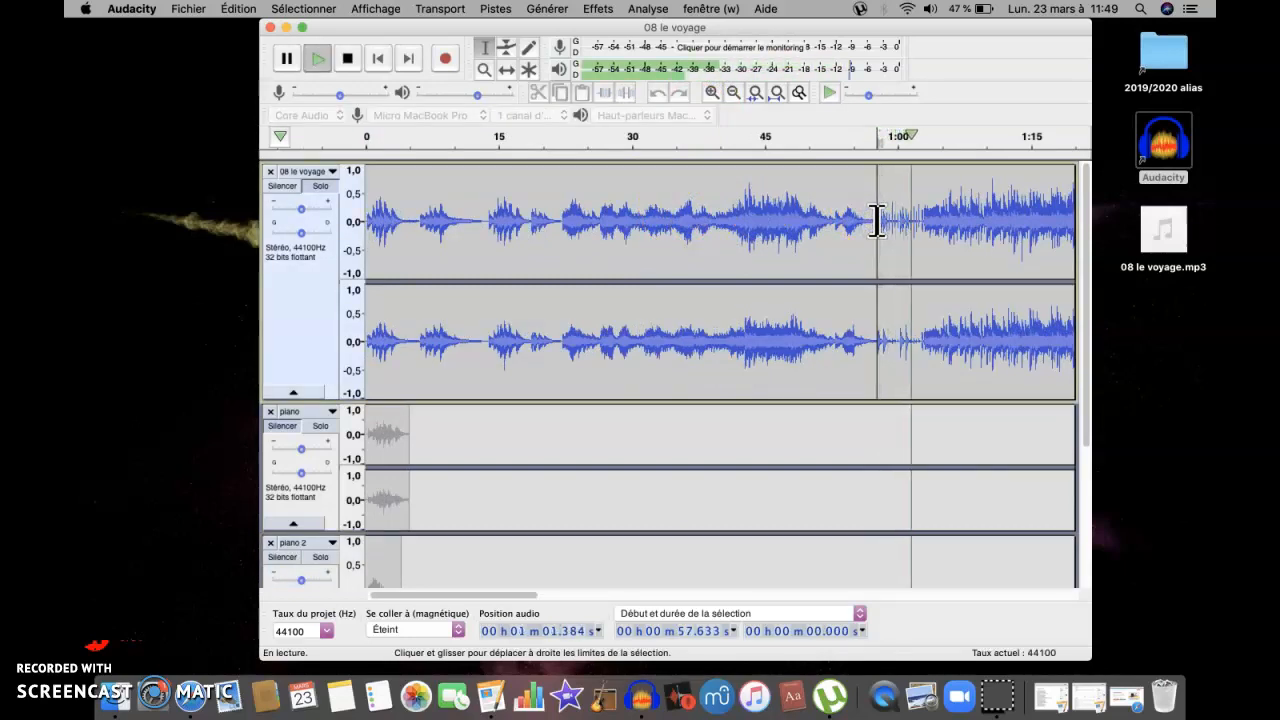
{"action": "key", "text": "space"}
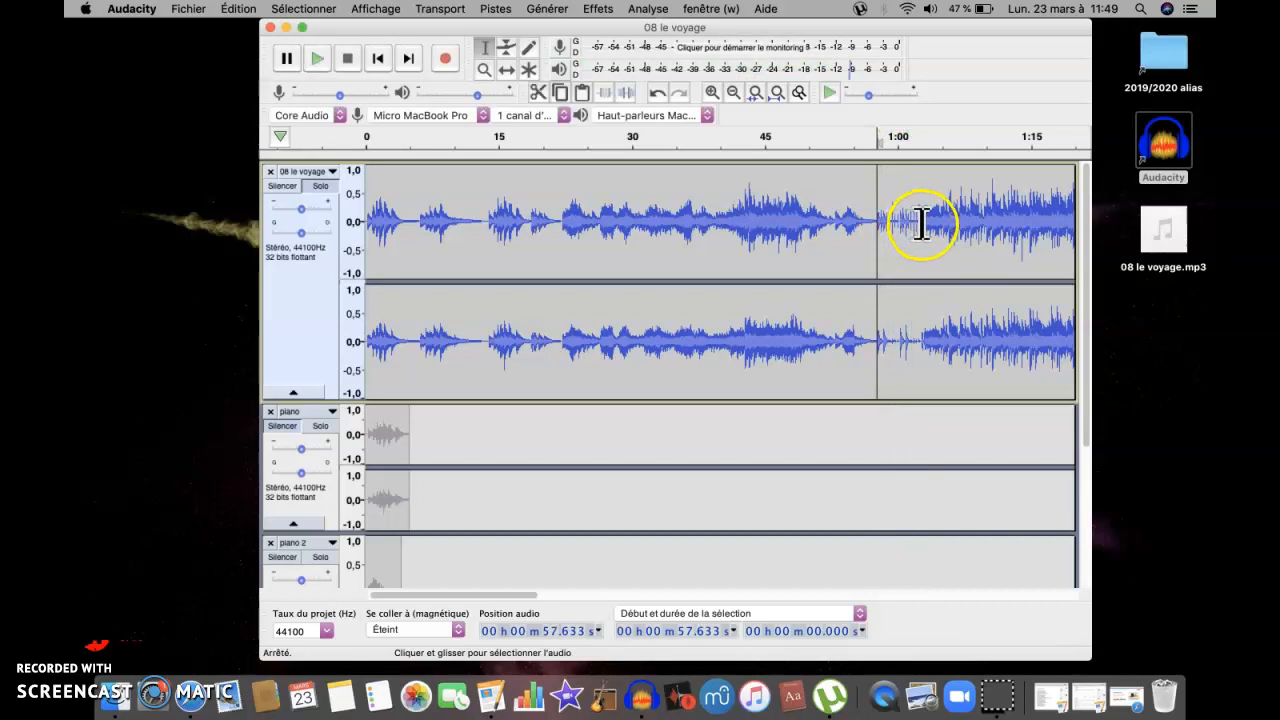
{"action": "left_click_drag", "start_coordinate": [920, 224], "coordinate": [874, 224]}
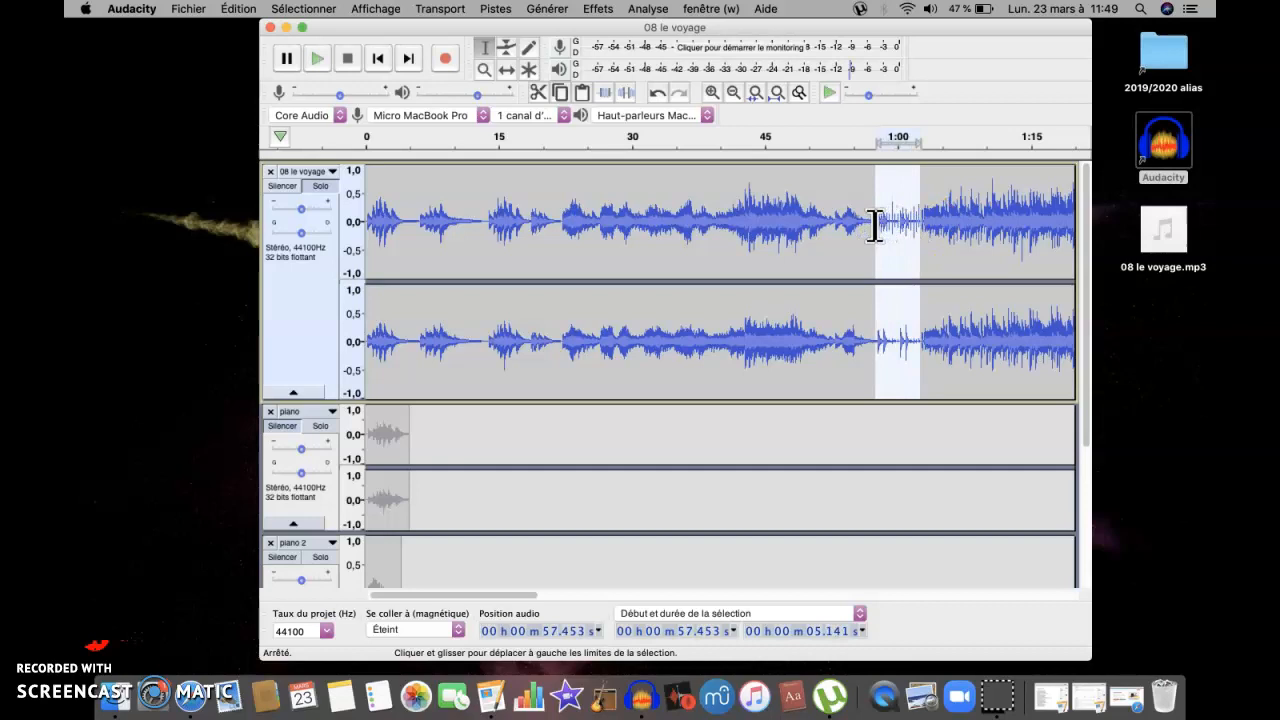
Add another stereo track and paste a copy of the passage of about 5.14 s at its start
{"action": "left_click", "coordinate": [484, 12]}
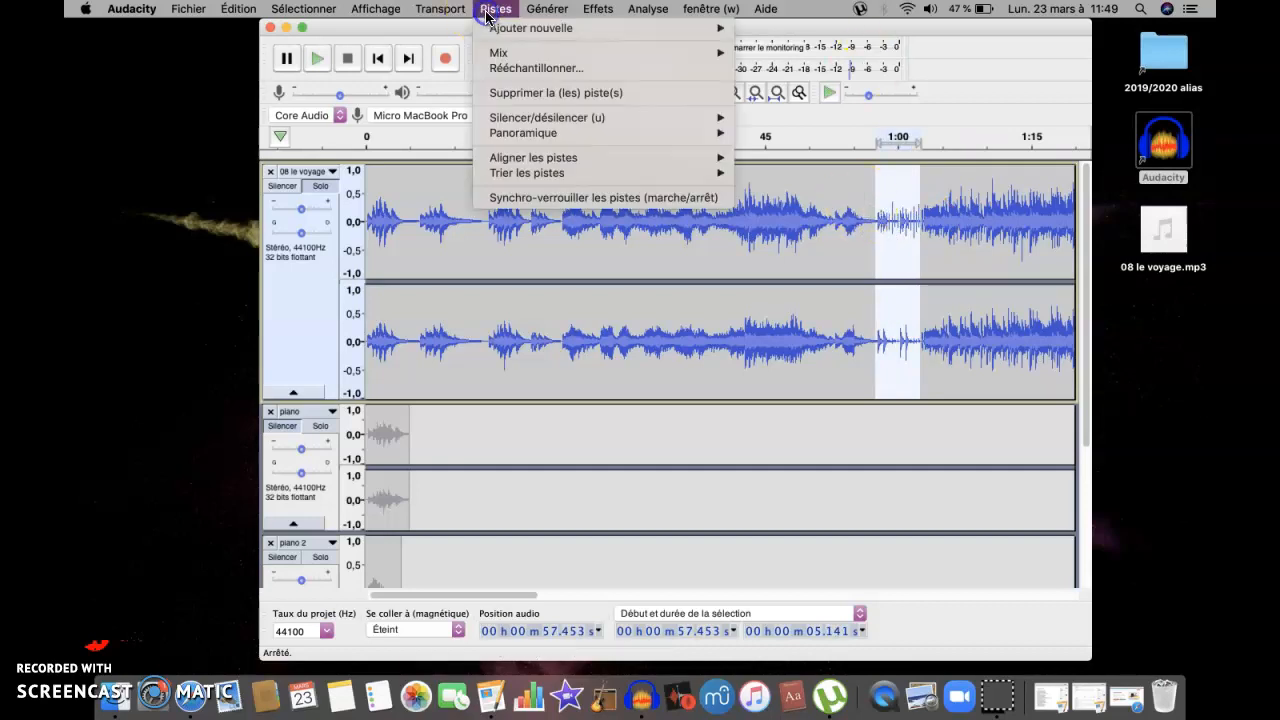
{"action": "mouse_move", "coordinate": [496, 28]}
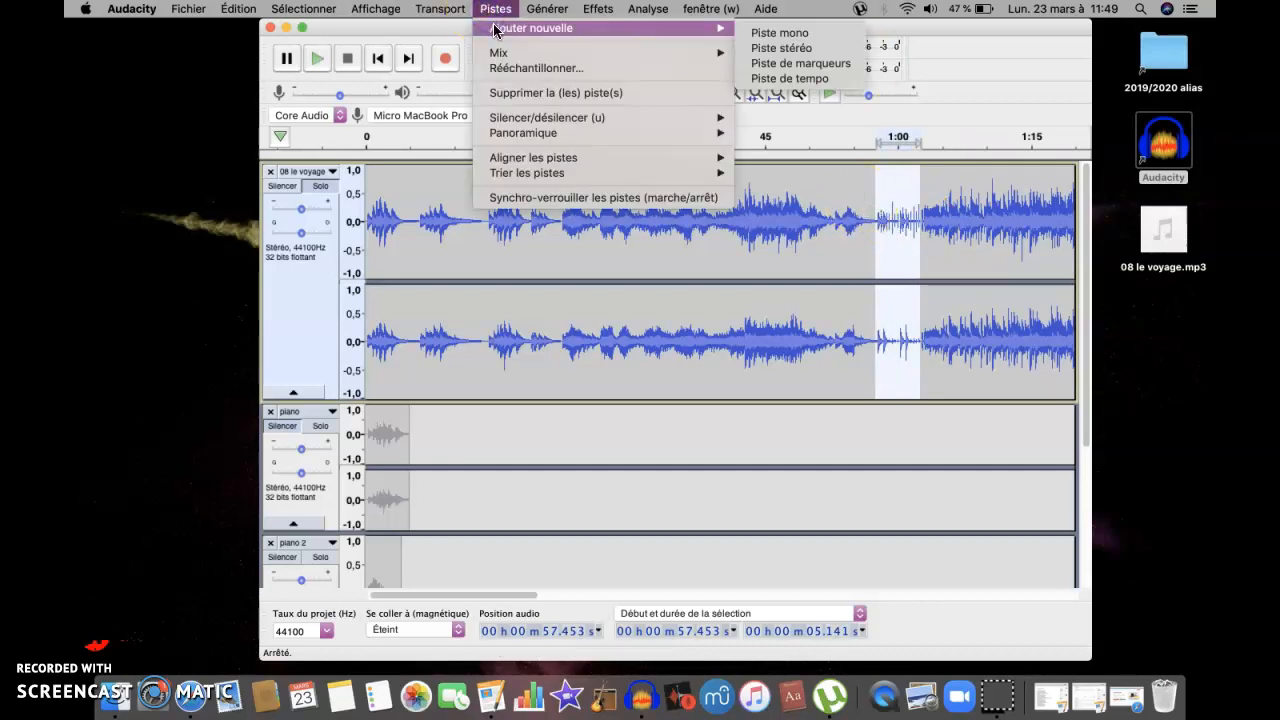
{"action": "left_click", "coordinate": [767, 50]}
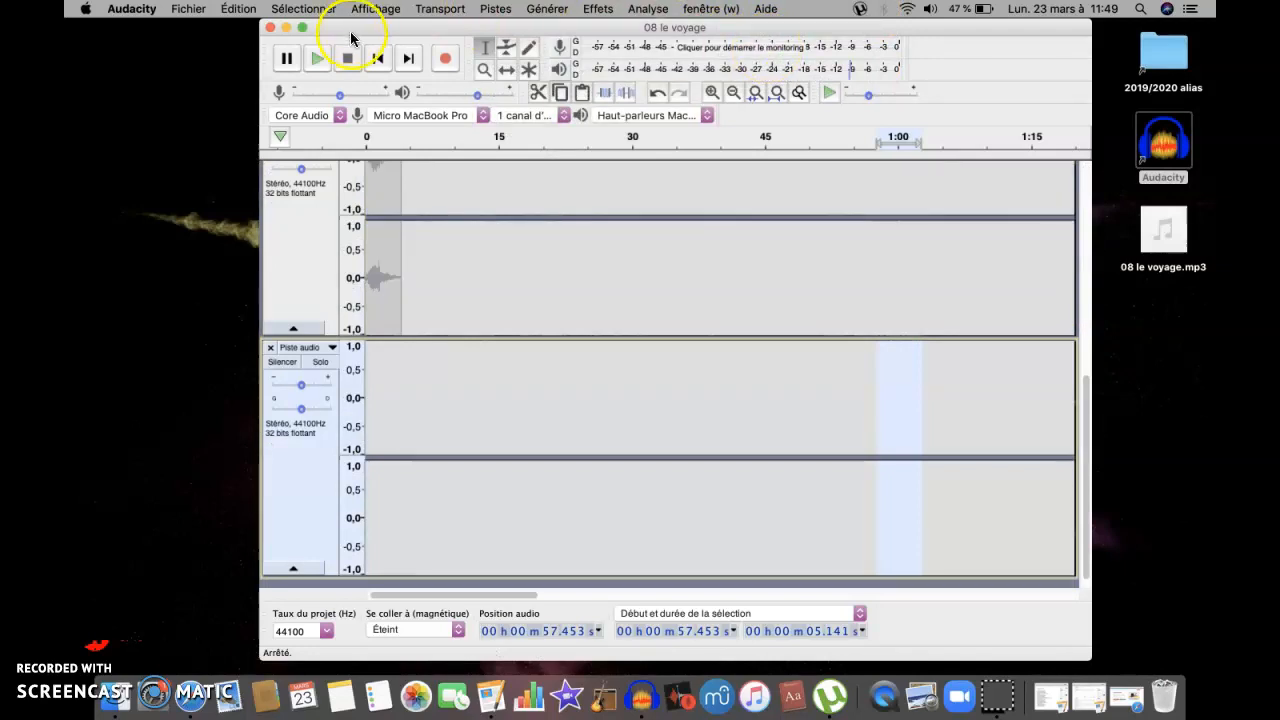
{"action": "left_click", "coordinate": [378, 58]}
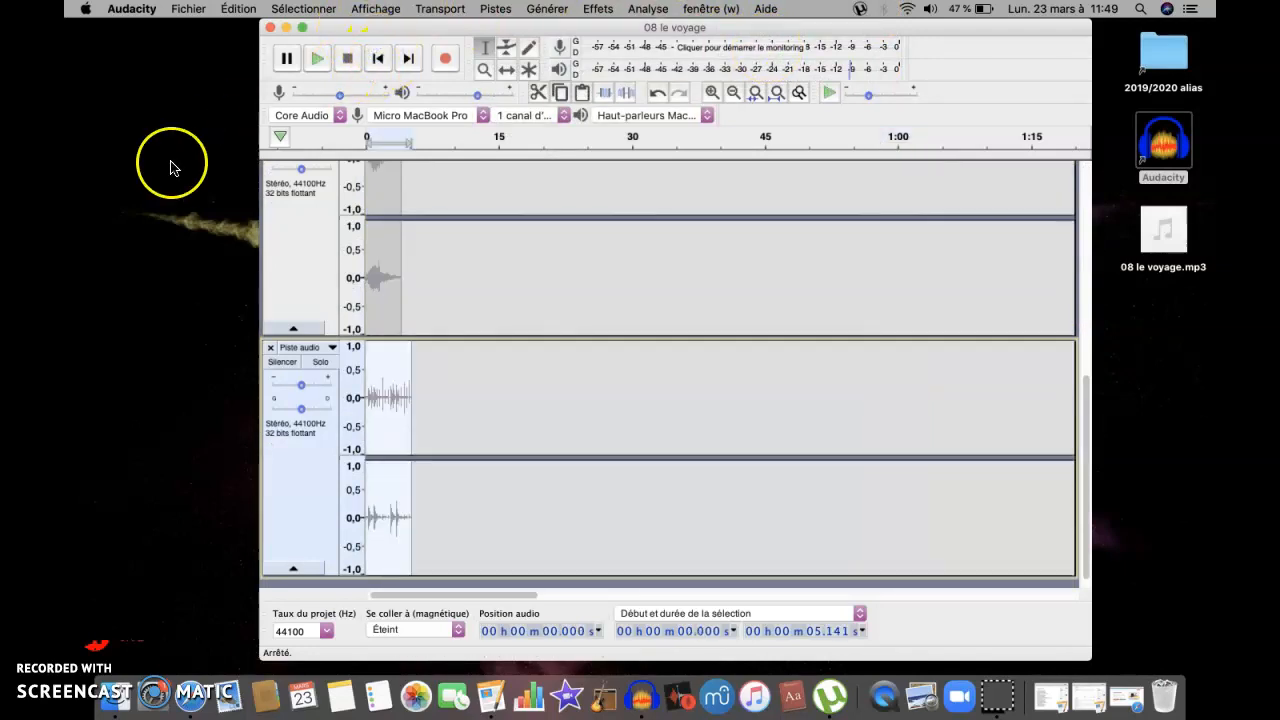
Rename the newly added stereo track to BOngos
{"action": "left_click", "coordinate": [305, 350]}
{"action": "left_click", "coordinate": [303, 357]}
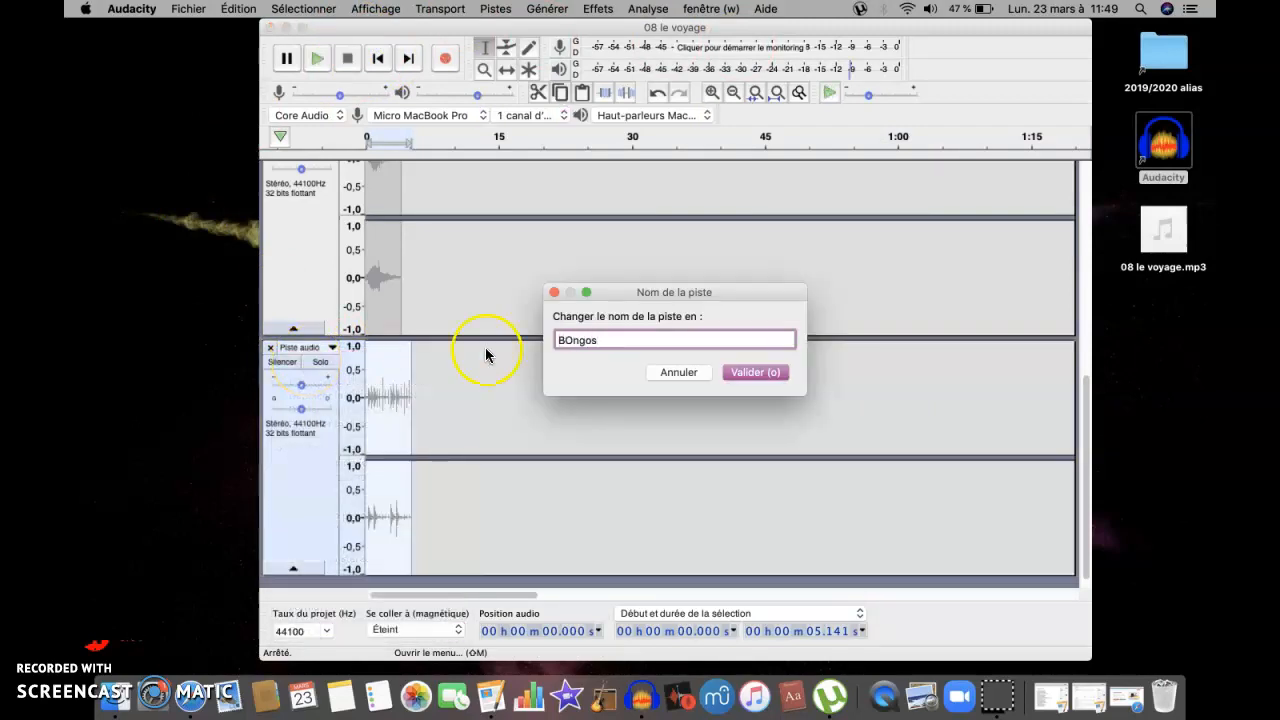
{"action": "left_click", "coordinate": [755, 372]}
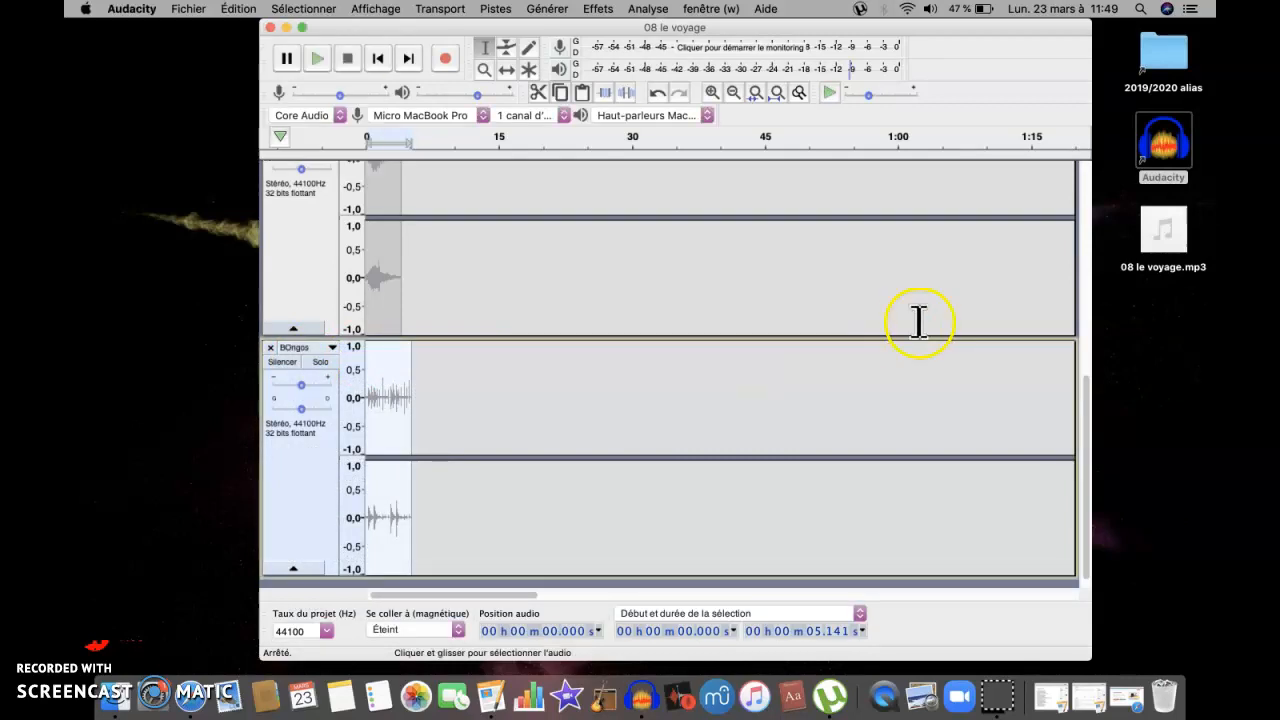
Solo the BOngos track and listen to it from the start
{"action": "left_click", "coordinate": [320, 361]}
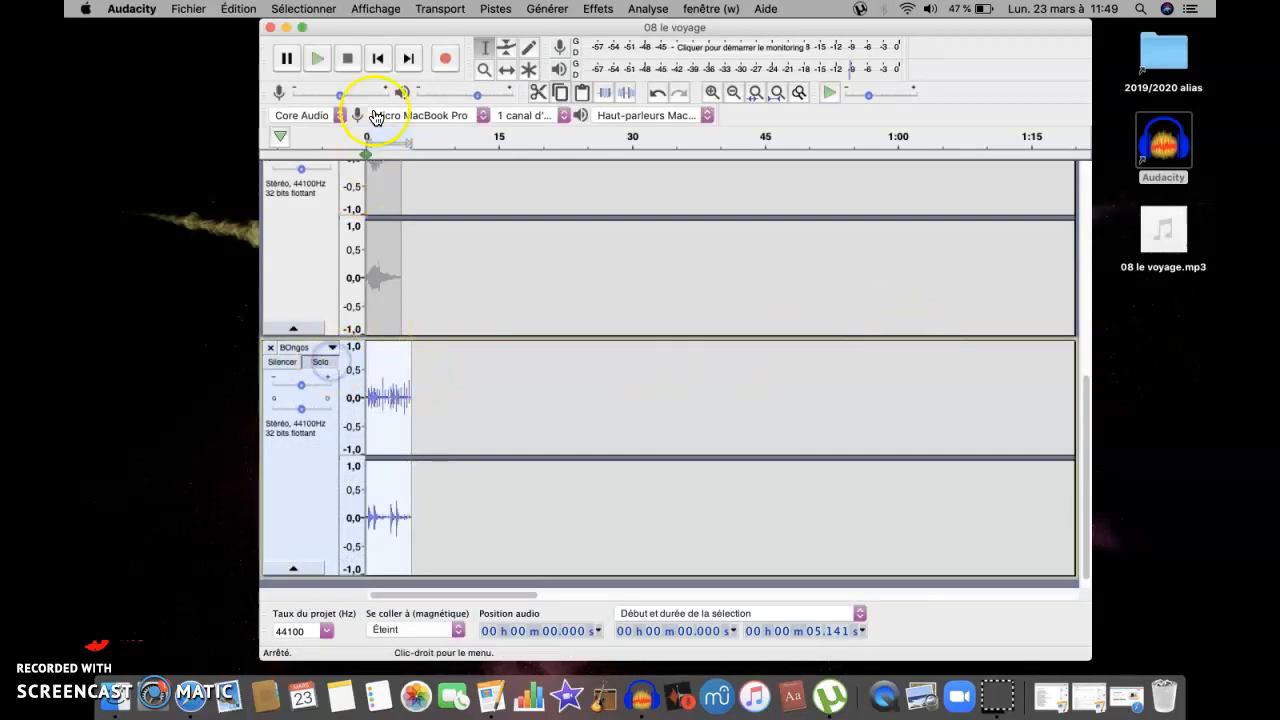
{"action": "left_click", "coordinate": [378, 59]}
{"action": "key", "text": "space"}
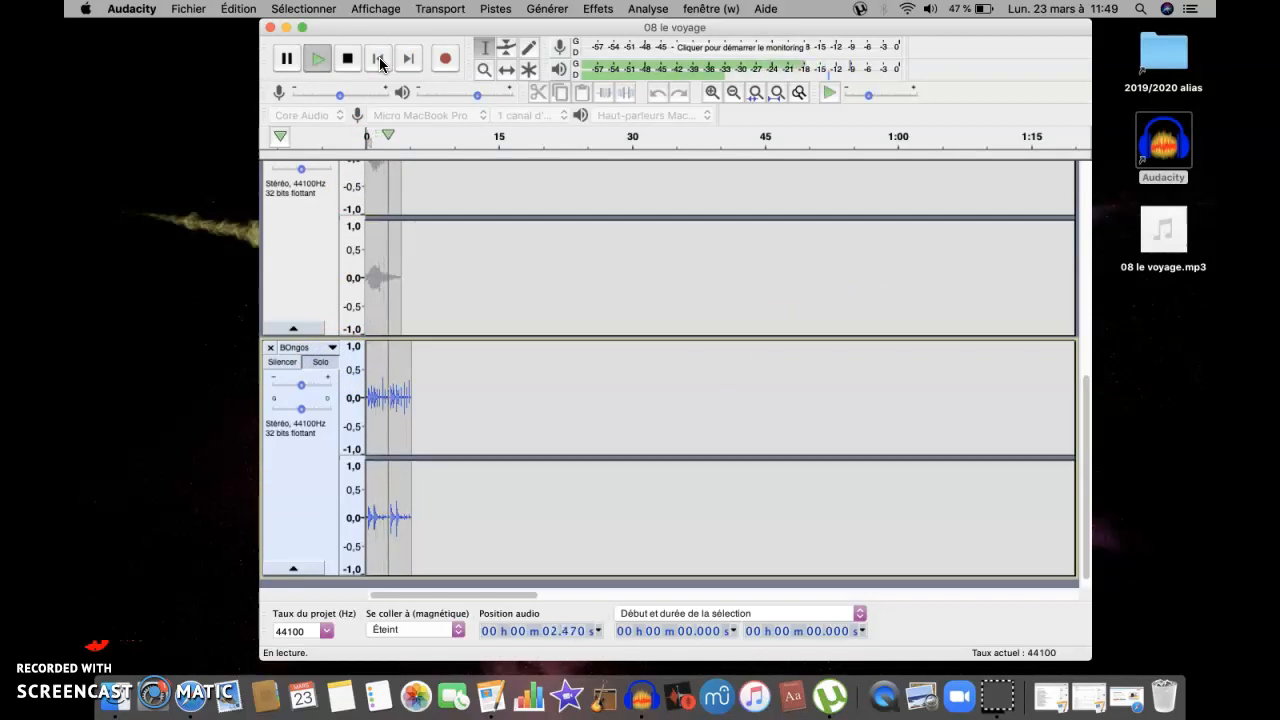
{"action": "left_click", "coordinate": [379, 60]}
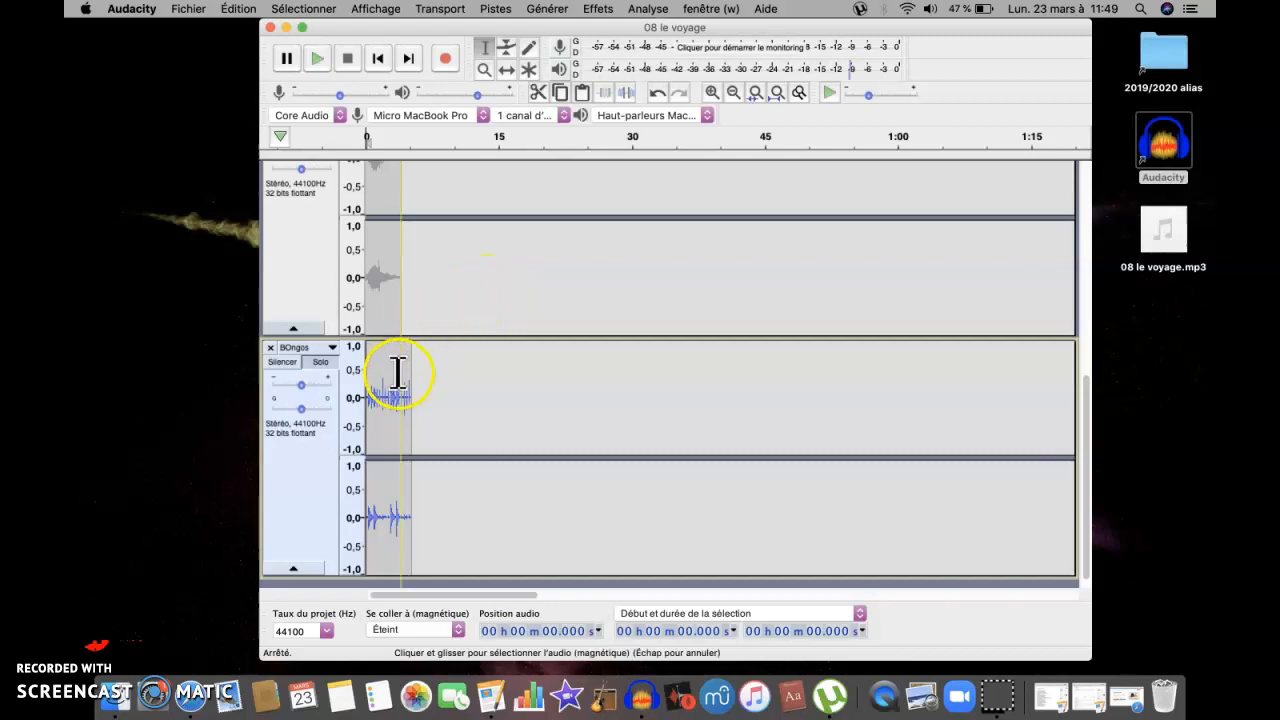
Examine the BOngos waveform enlarged and replay its opening hits
{"action": "left_click", "coordinate": [712, 92]}
{"action": "left_click", "coordinate": [712, 92]}
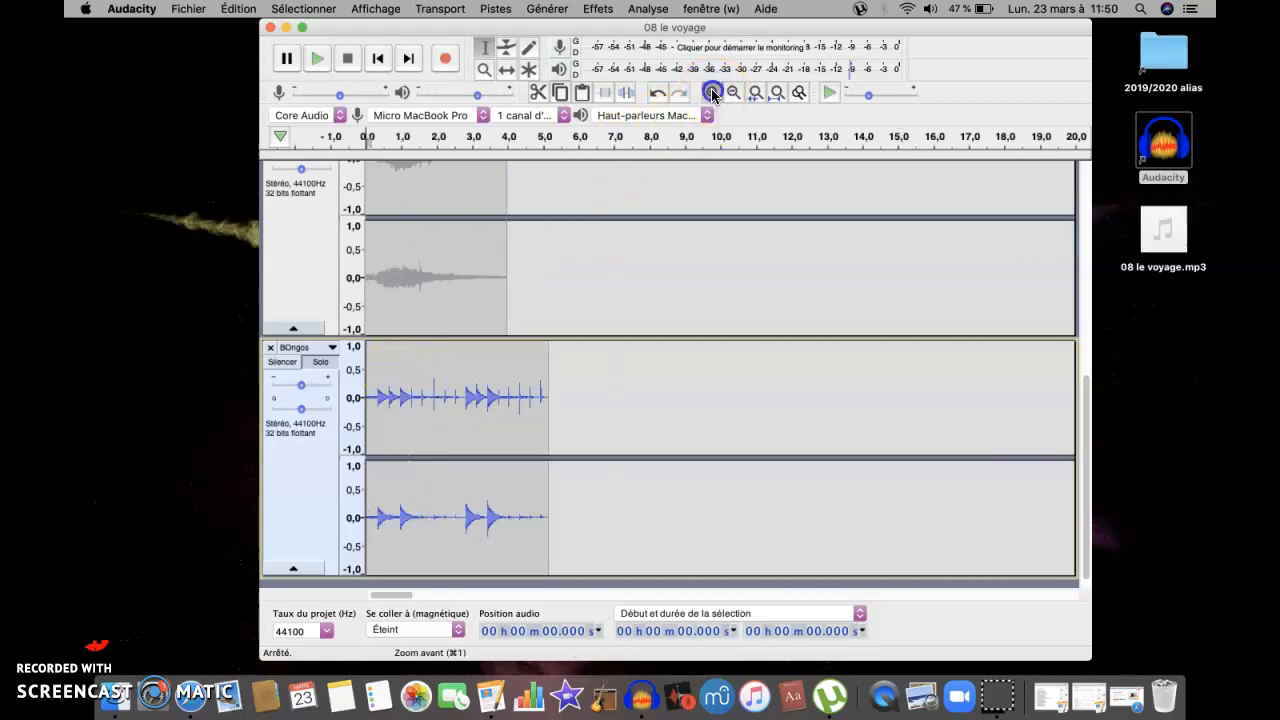
{"action": "left_click", "coordinate": [712, 92]}
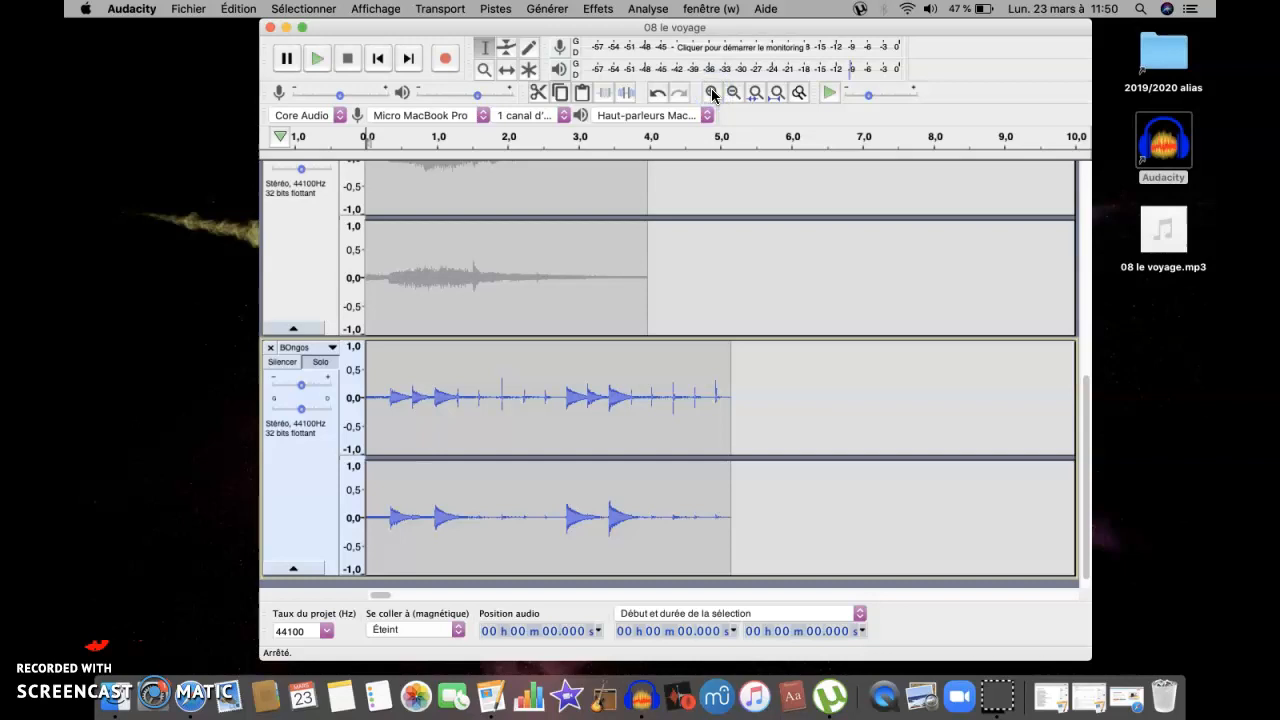
{"action": "key", "text": "space"}
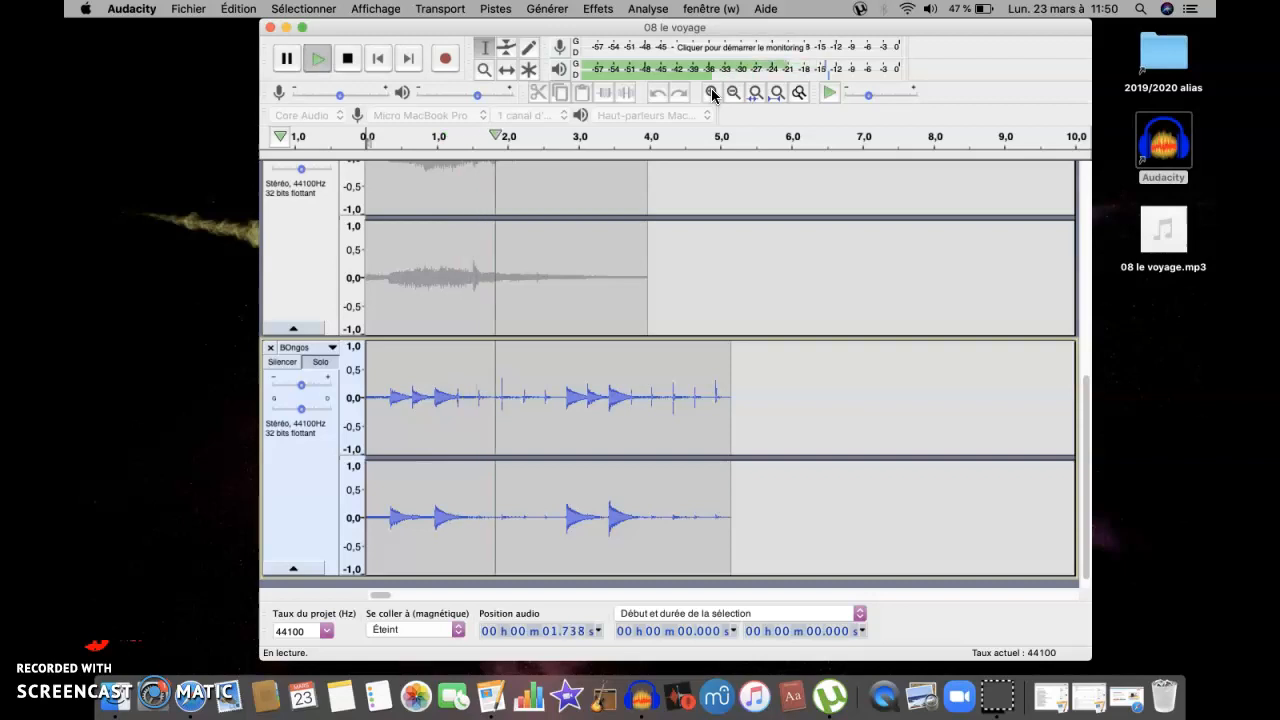
{"action": "key", "text": "space"}
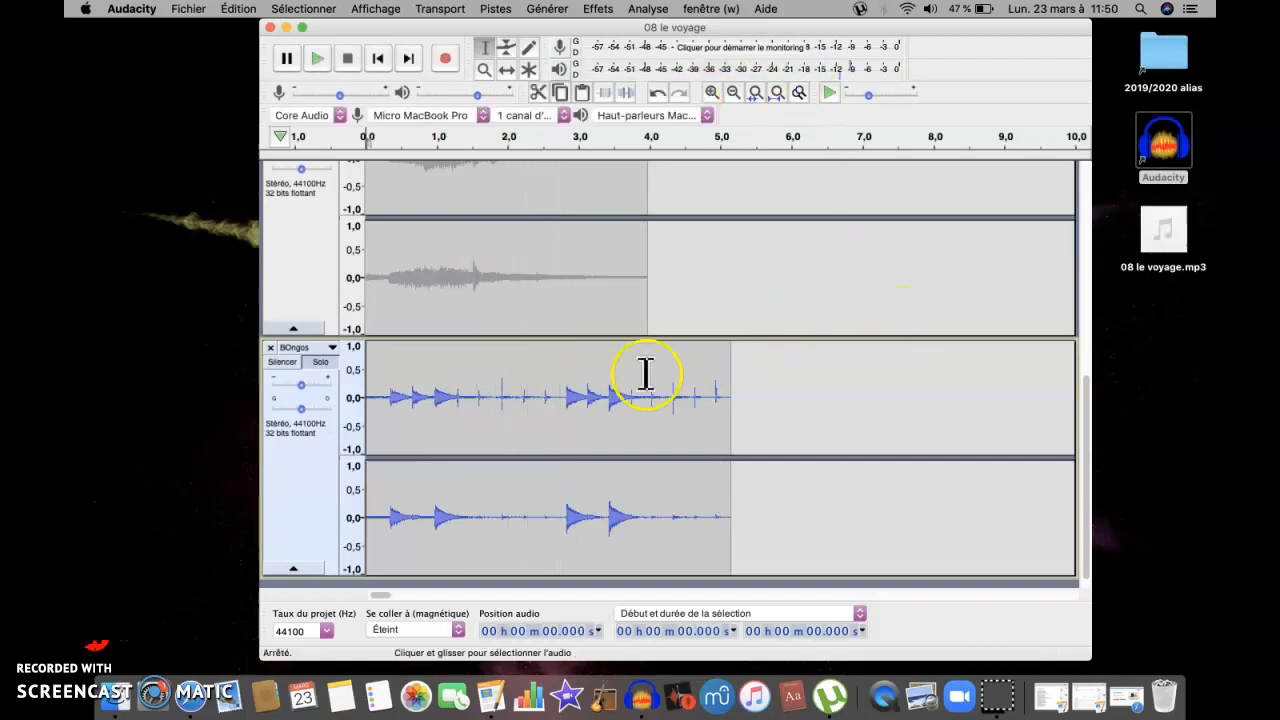
Delete the first 2.8 s or so of the BOngos passage, up to its second group of hits, and replay the rest
{"action": "left_click_drag", "start_coordinate": [563, 397], "coordinate": [342, 397]}
{"action": "key", "text": "Delete"}
{"action": "key", "text": "space"}
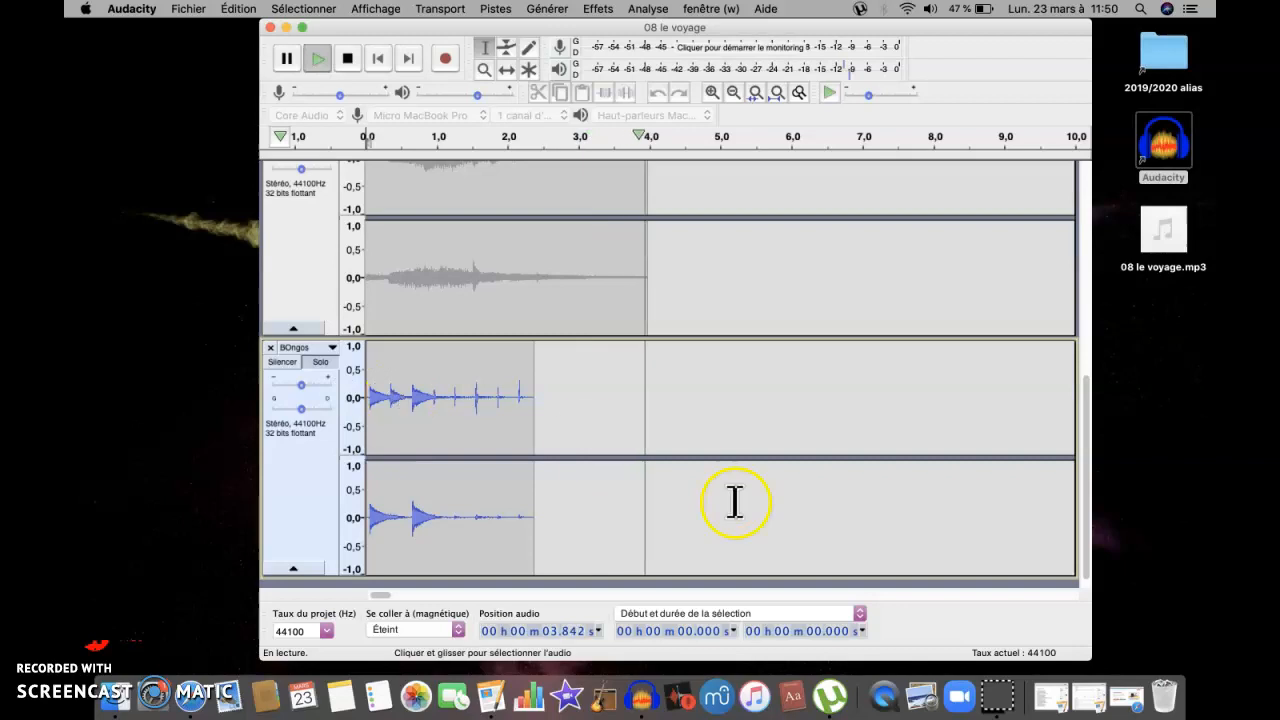
{"action": "key", "text": "space"}
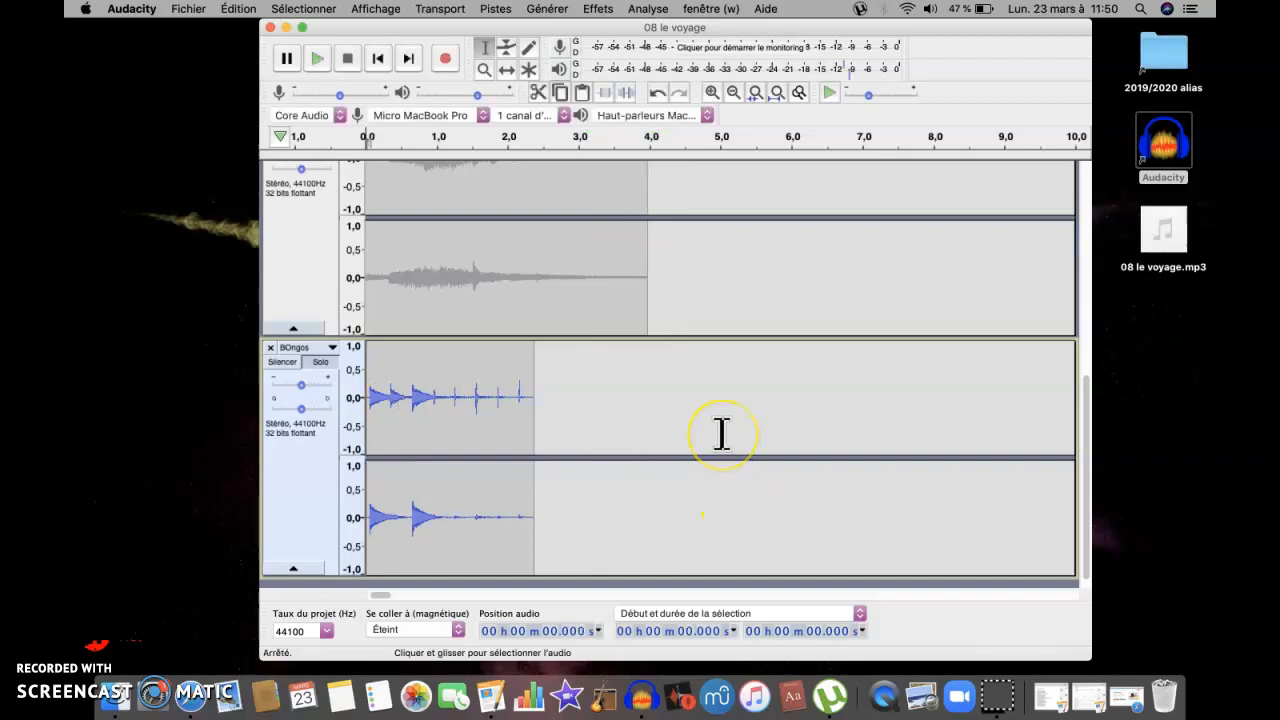
Place the cursor at about 4:02 in the 08 le voyage track and view the track's waveform through to its end
{"action": "left_click", "coordinate": [735, 93]}
{"action": "left_click", "coordinate": [735, 93]}
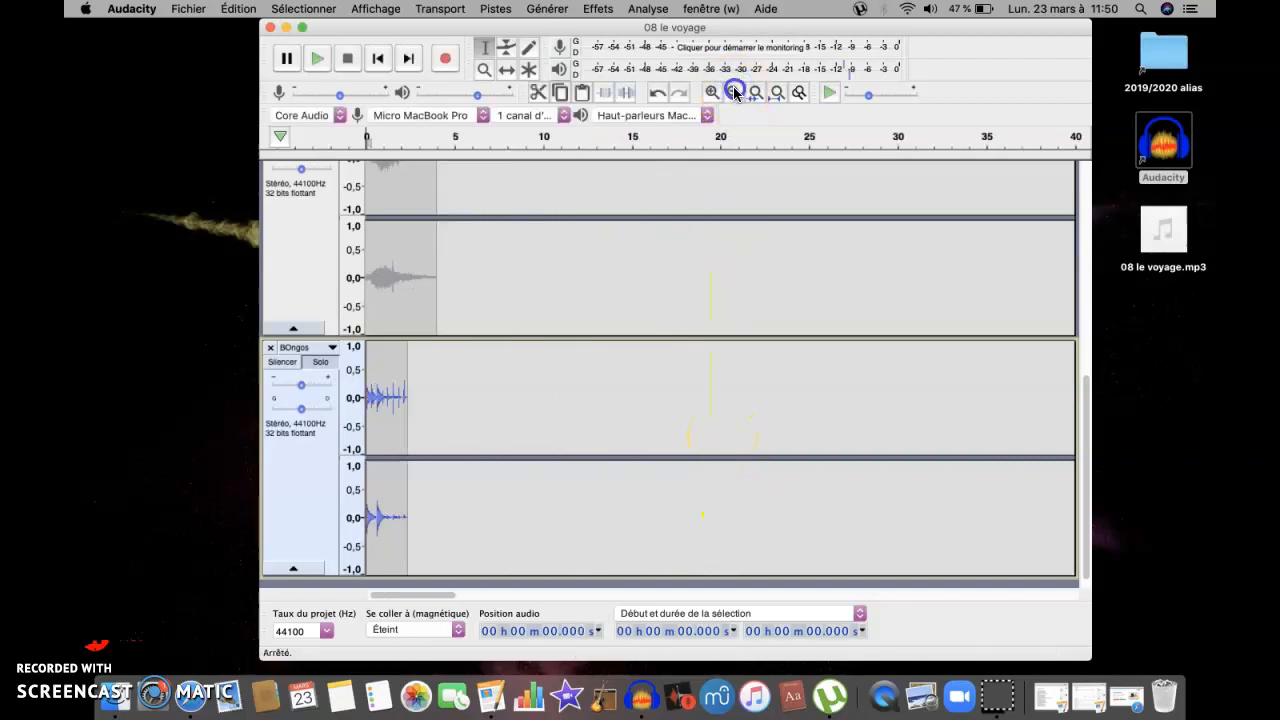
{"action": "left_click", "coordinate": [735, 93]}
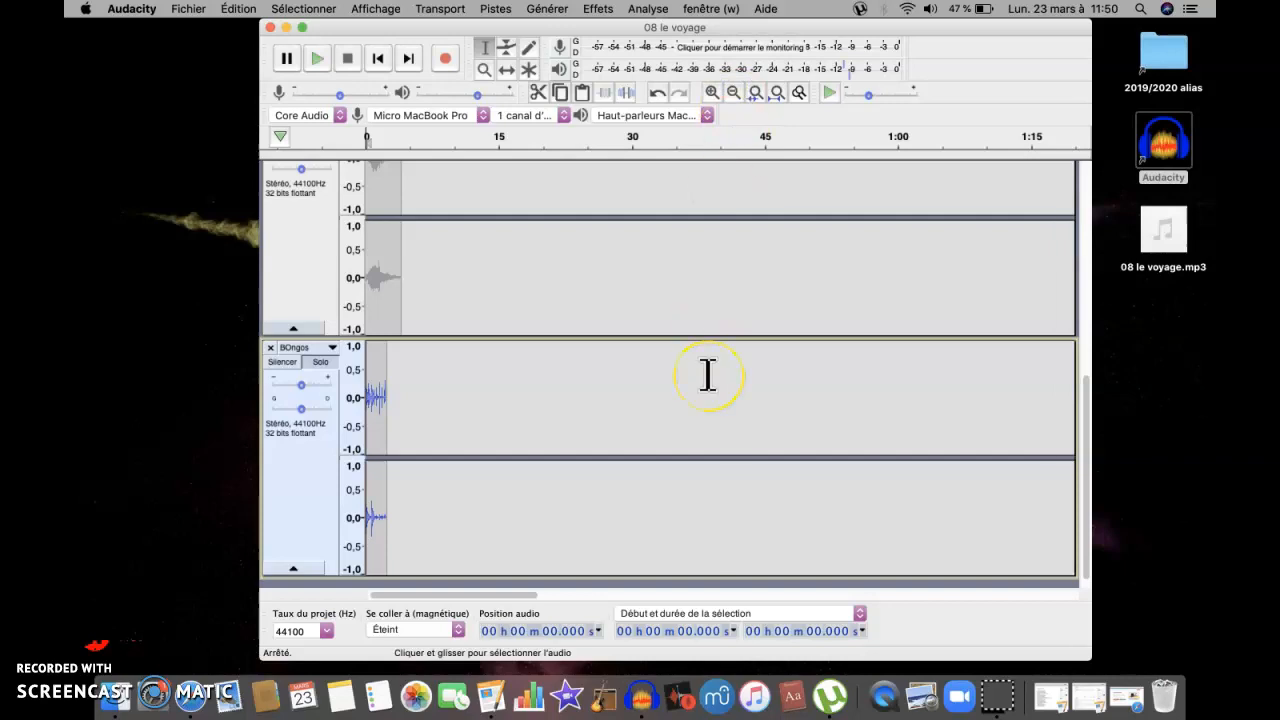
{"action": "scroll", "coordinate": [707, 375], "scroll_direction": "up", "scroll_amount": 2}
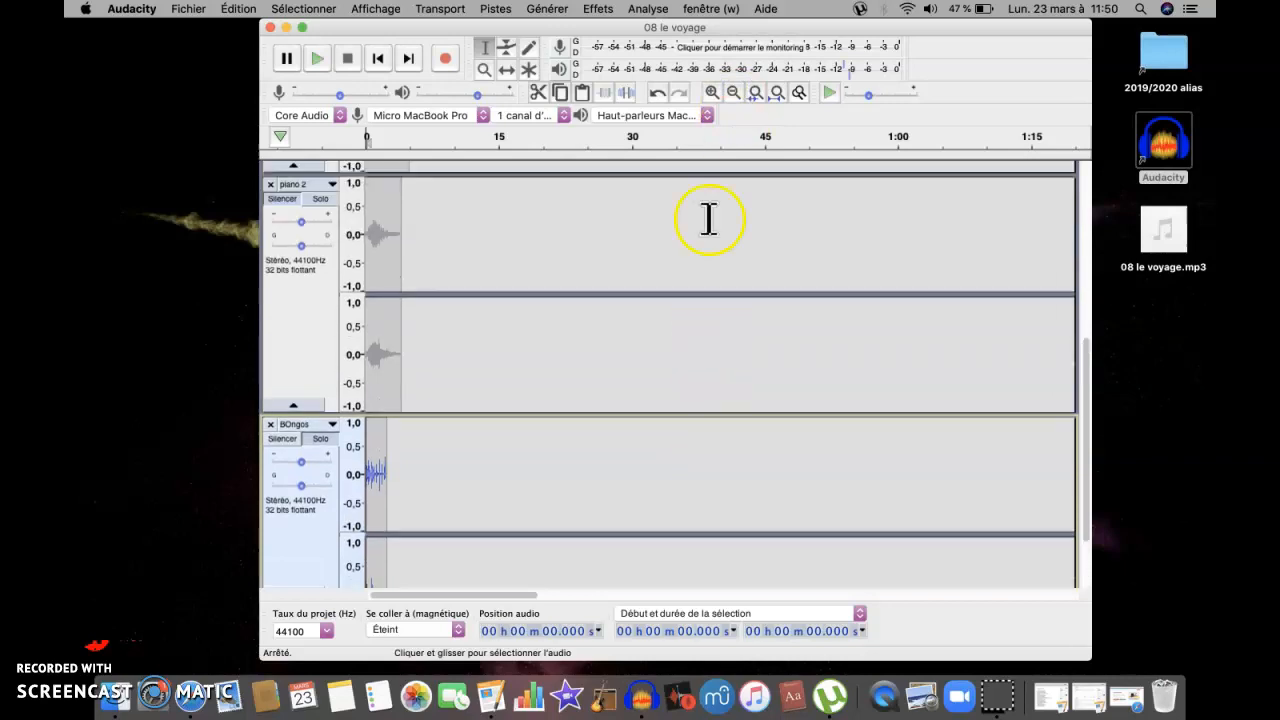
{"action": "left_click", "coordinate": [735, 93]}
{"action": "left_click", "coordinate": [735, 93]}
{"action": "left_click", "coordinate": [735, 93]}
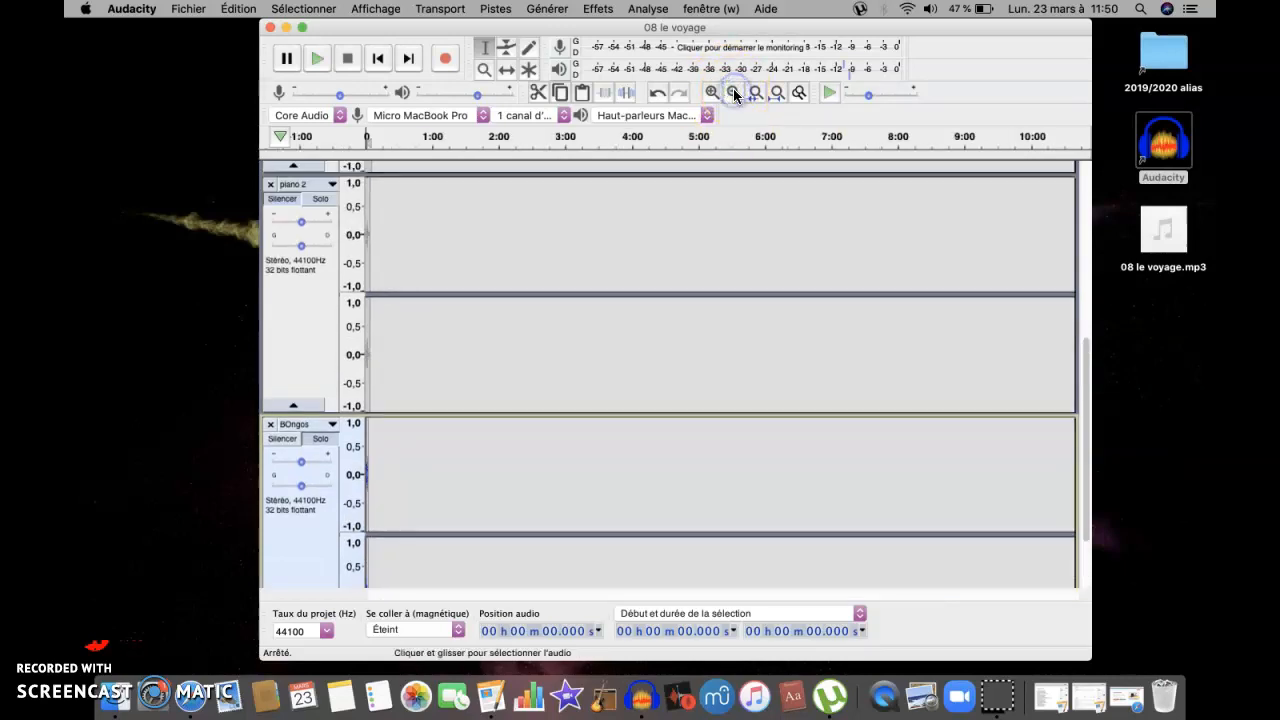
{"action": "left_click", "coordinate": [735, 93]}
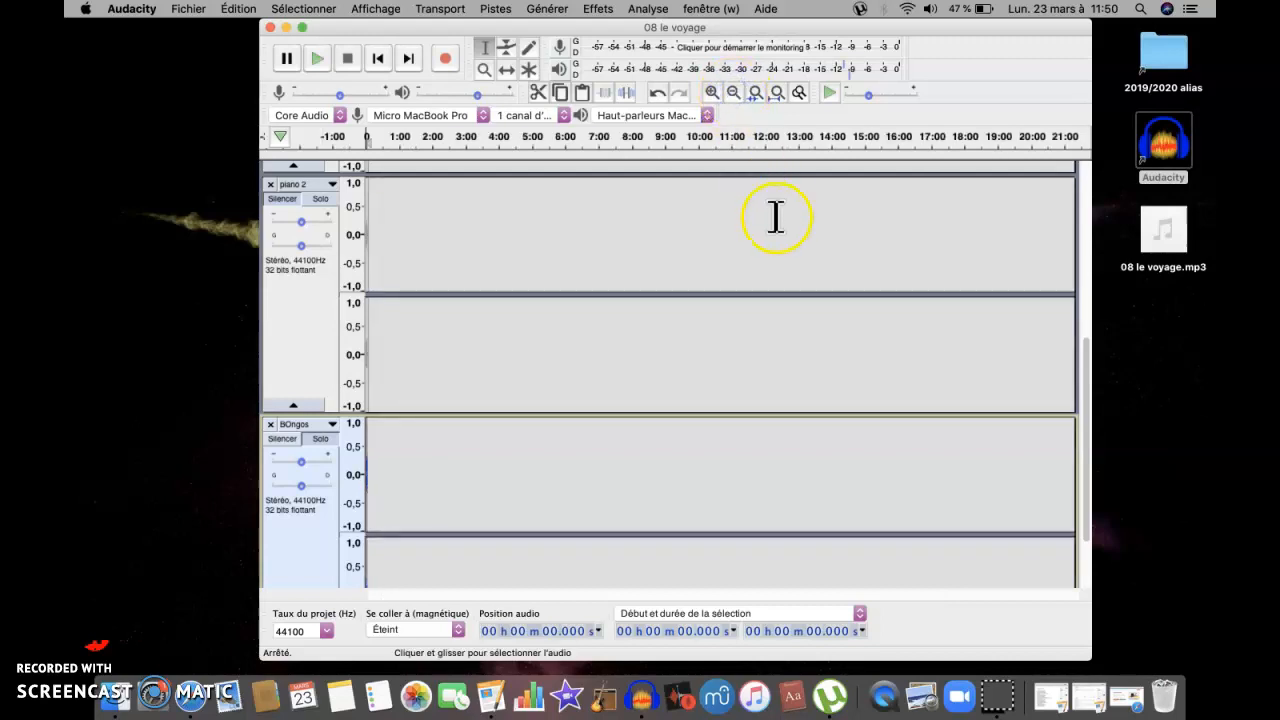
{"action": "scroll", "coordinate": [776, 216], "scroll_direction": "up", "scroll_amount": 8}
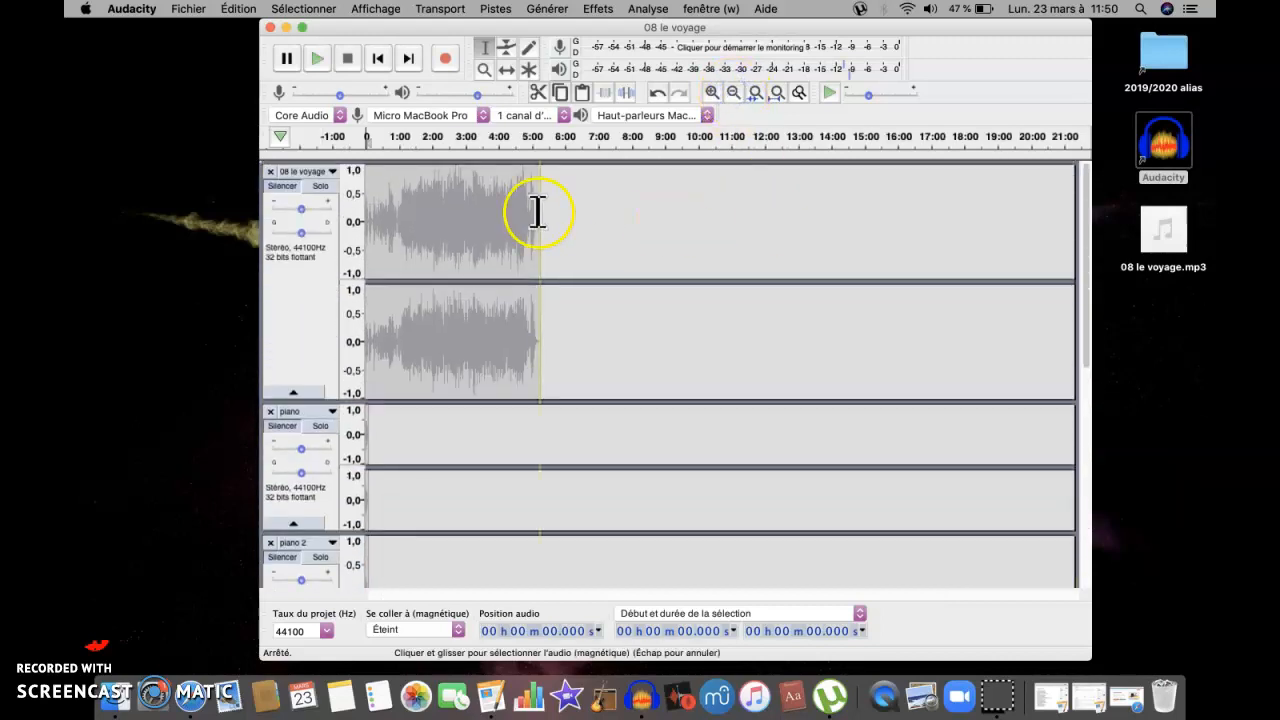
{"action": "left_click", "coordinate": [499, 178]}
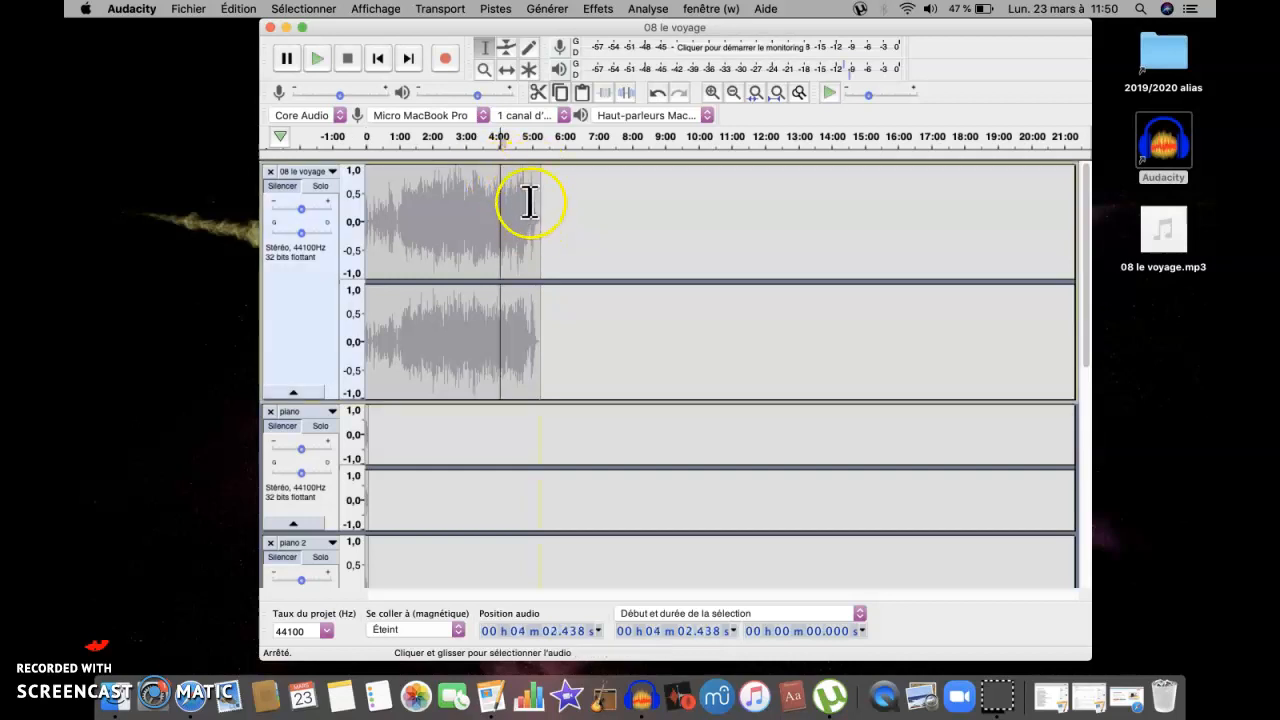
{"action": "left_click", "coordinate": [710, 92]}
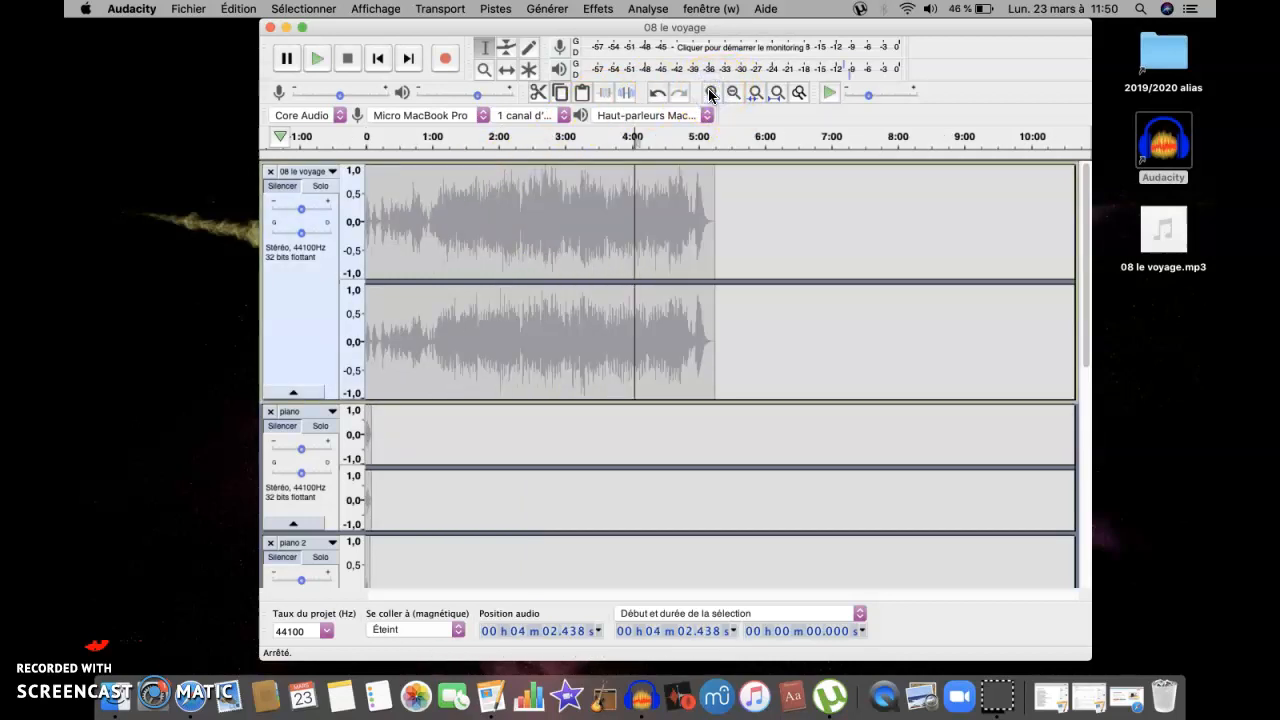
{"action": "left_click", "coordinate": [710, 92]}
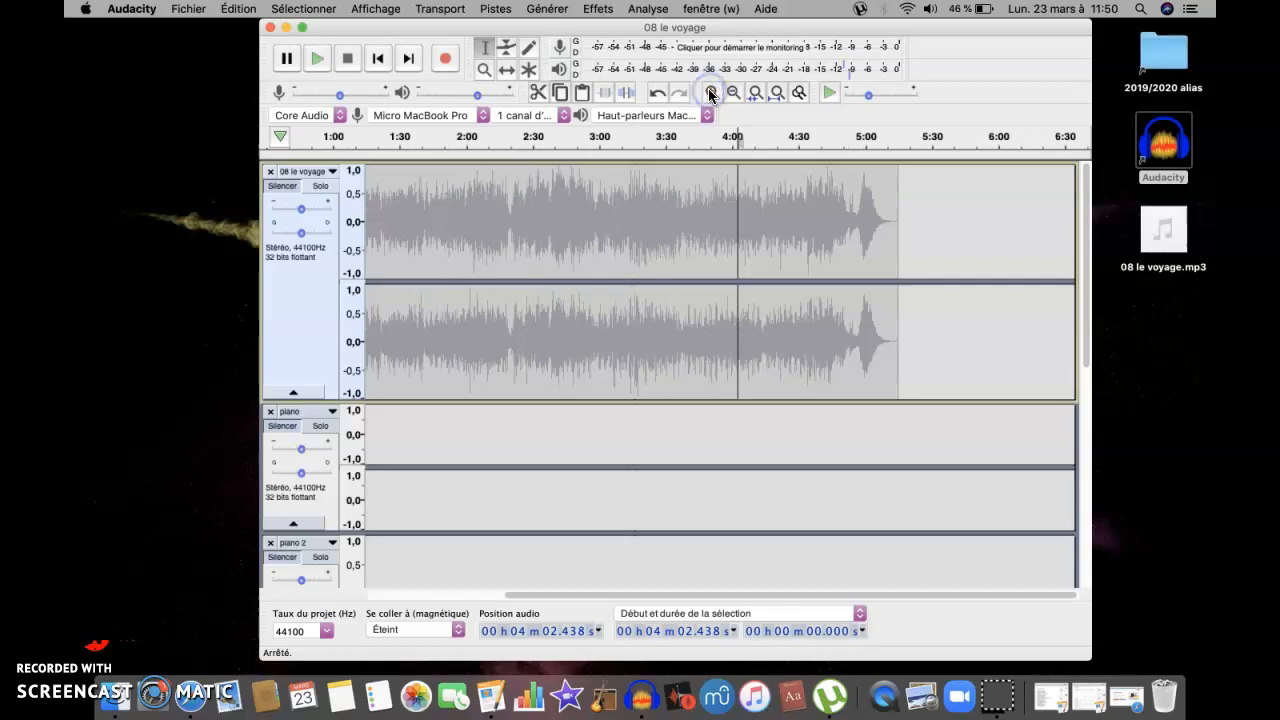
Solo the 08 le voyage track and listen to it from about 4:50
{"action": "left_click", "coordinate": [845, 143]}
{"action": "left_click", "coordinate": [326, 184]}
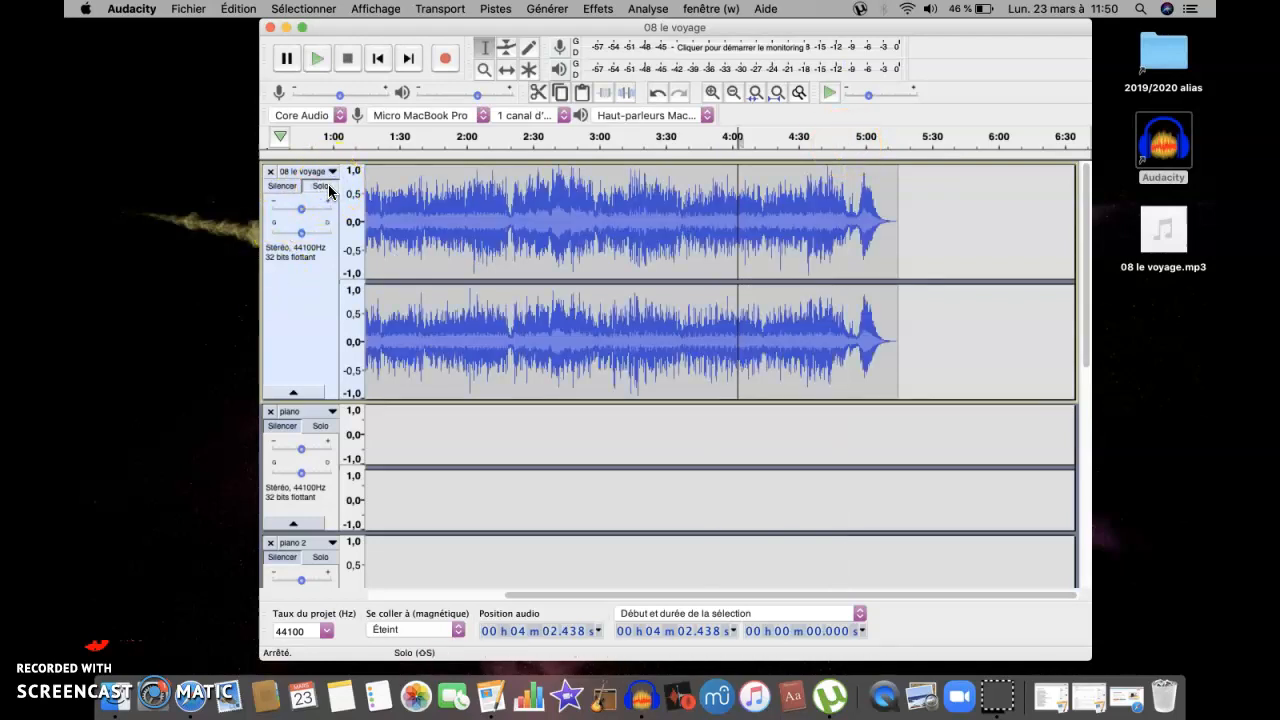
{"action": "left_click", "coordinate": [845, 140]}
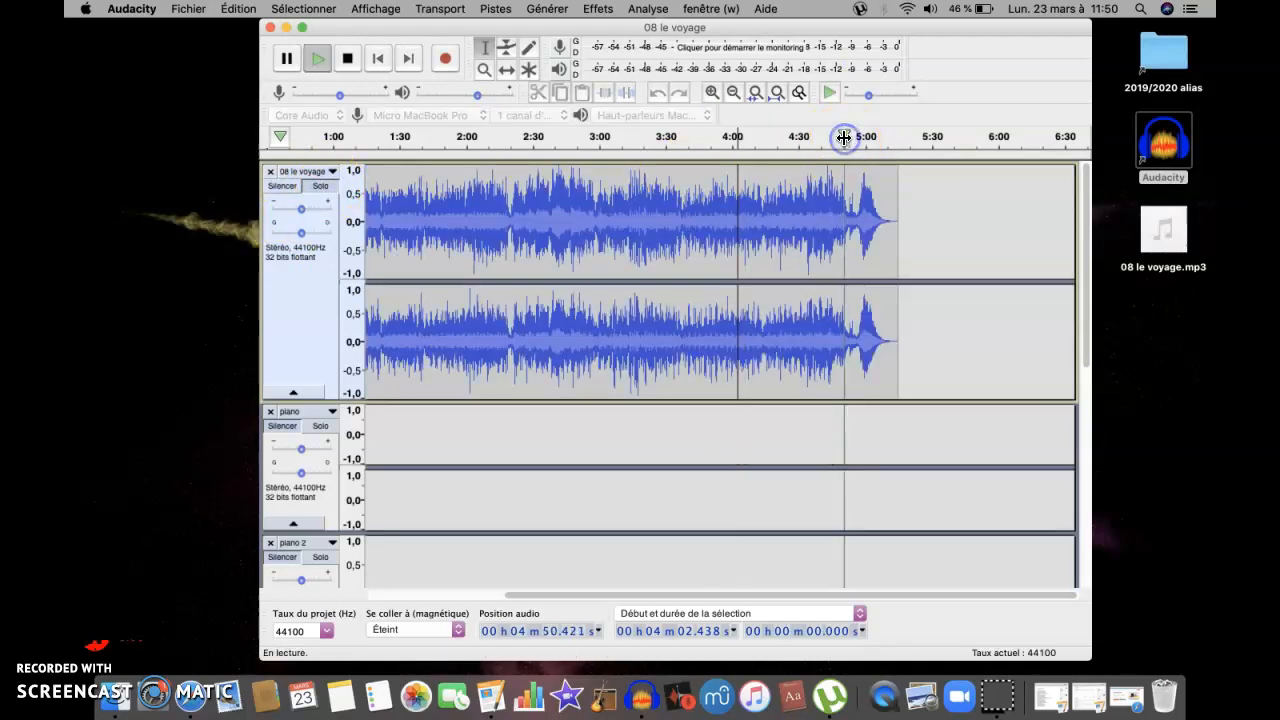
{"action": "left_click", "coordinate": [844, 138]}
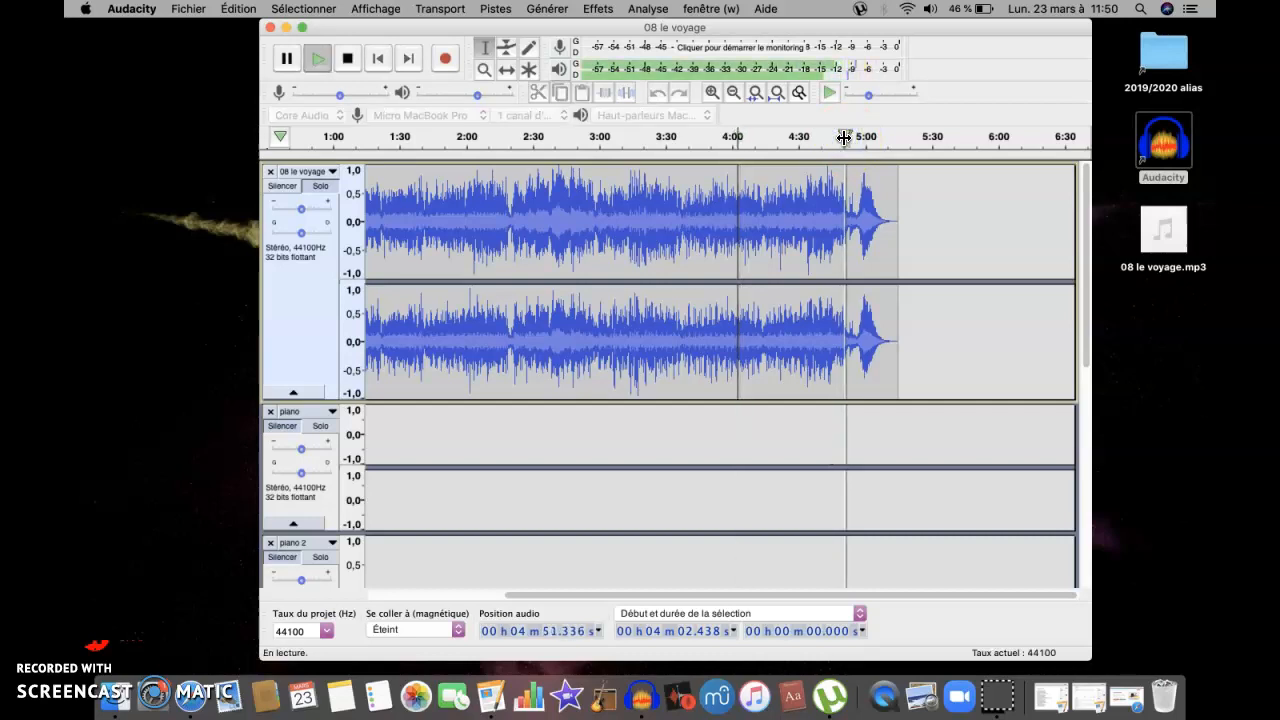
{"action": "key", "text": "space"}
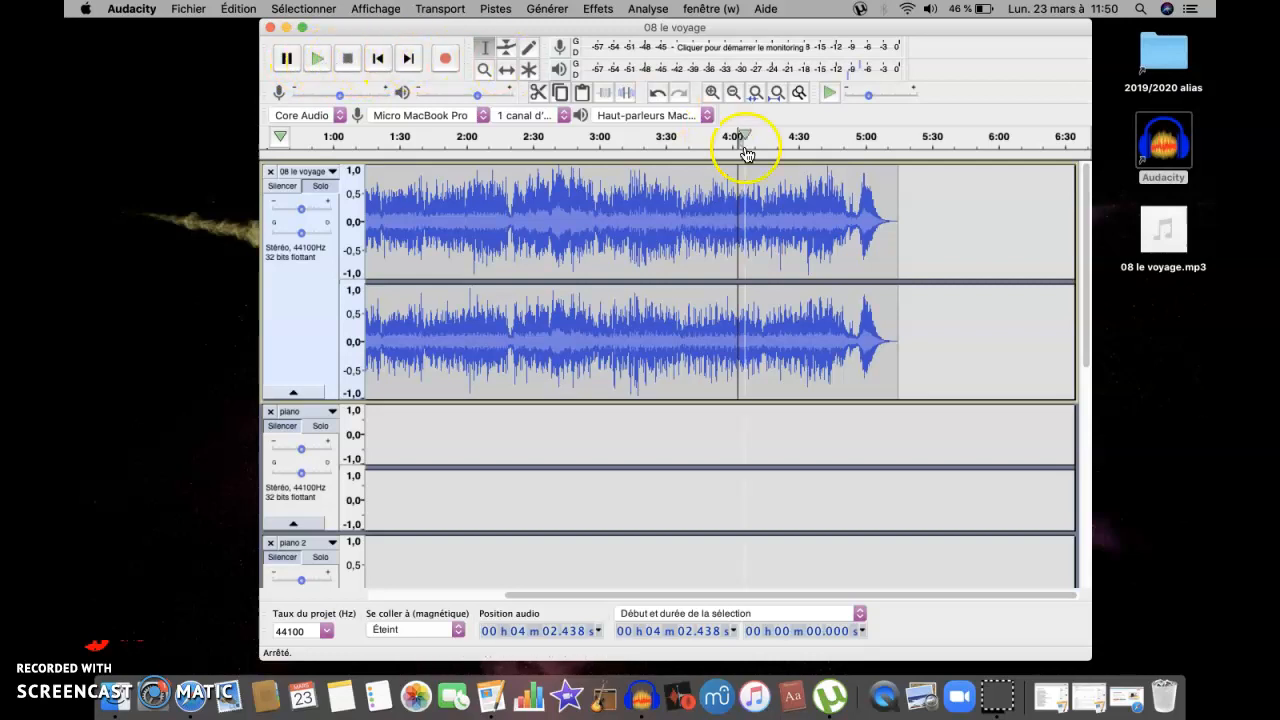
Listen to the 08 le voyage track from about 4:02 with the surrounding waveform enlarged
{"action": "left_click", "coordinate": [712, 93]}
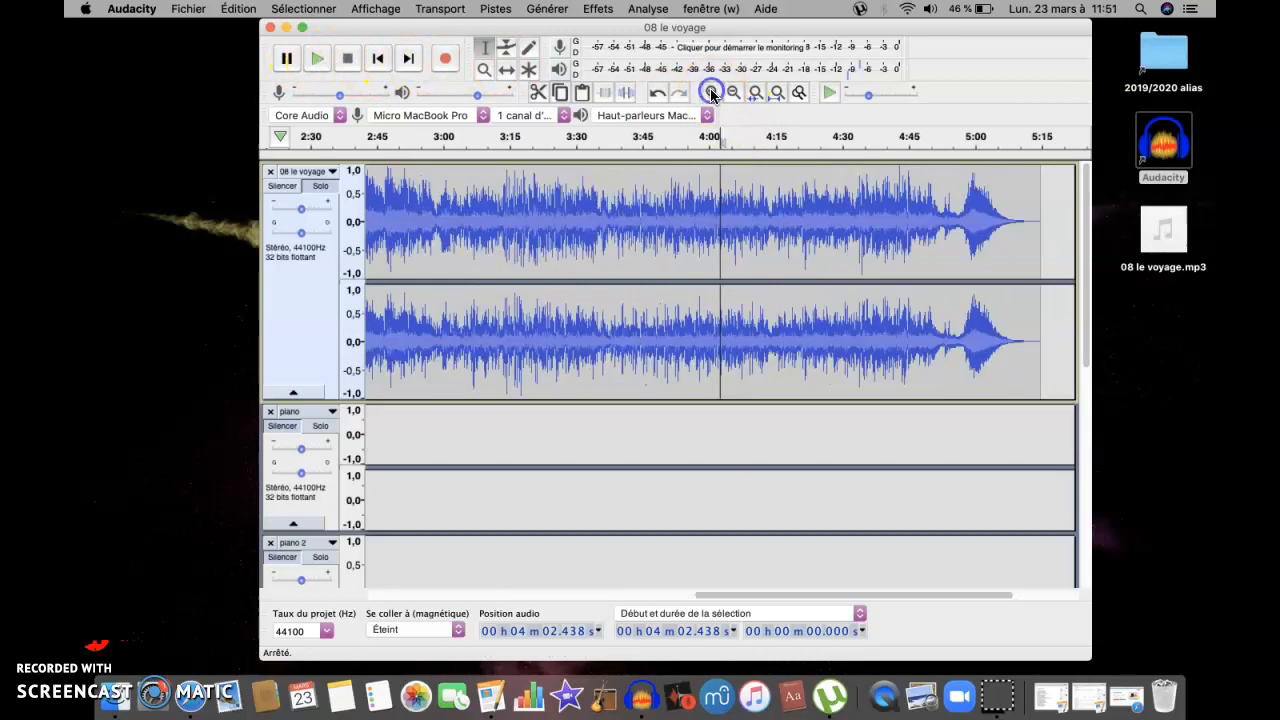
{"action": "left_click", "coordinate": [712, 93]}
{"action": "left_click", "coordinate": [712, 93]}
{"action": "left_click", "coordinate": [712, 93]}
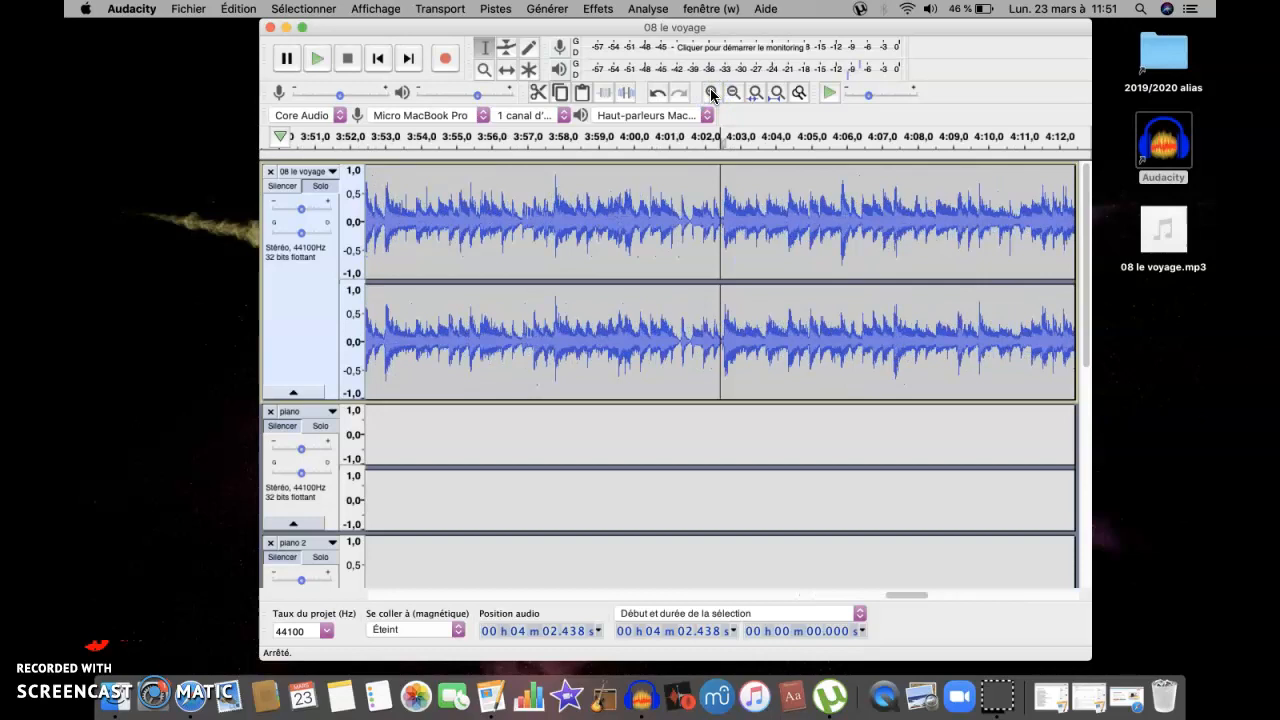
{"action": "key", "text": "space"}
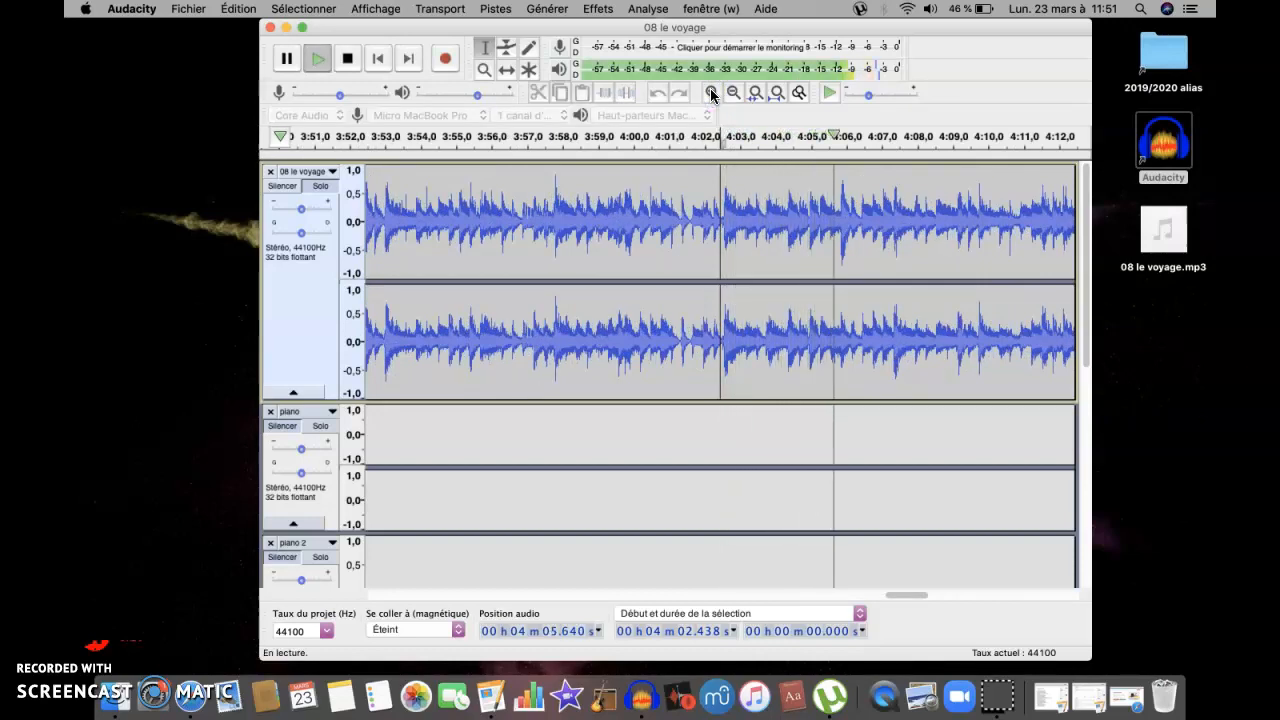
{"action": "key", "text": "space"}
Listen to the ending of the 08 le voyage track from about 4:45
{"action": "left_click", "coordinate": [720, 115]}
{"action": "left_click", "coordinate": [733, 93]}
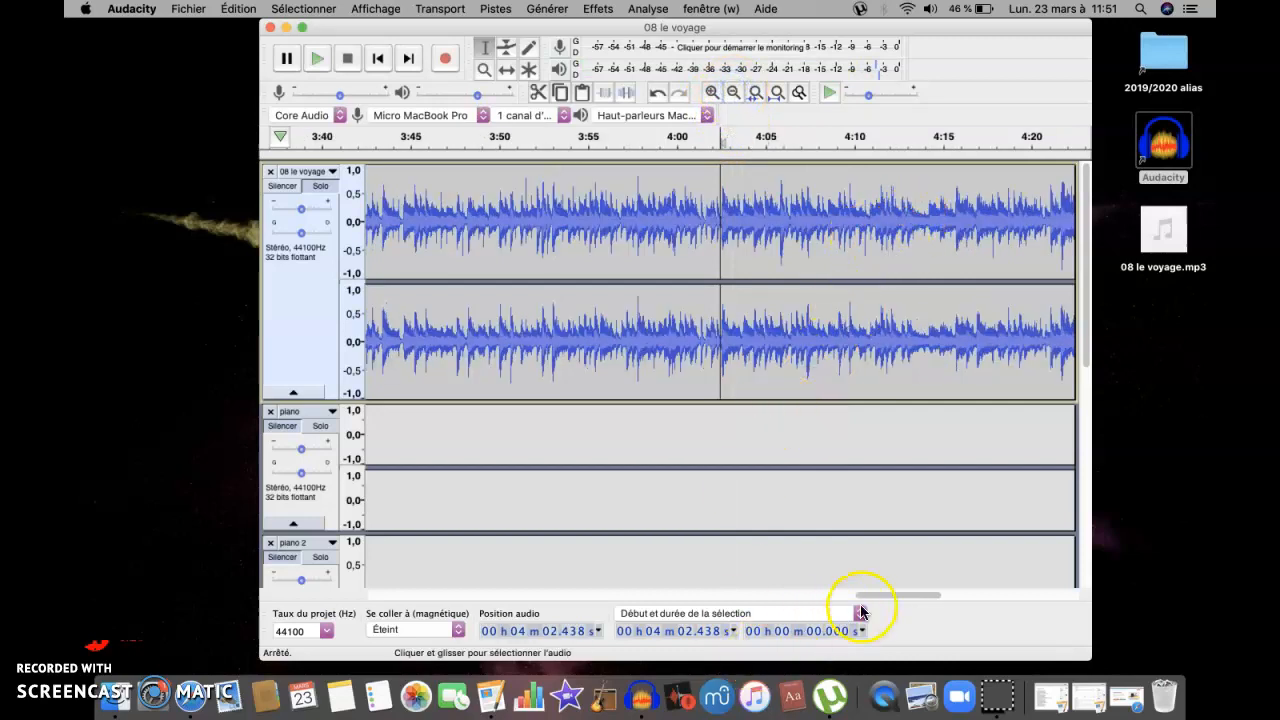
{"action": "left_click_drag", "start_coordinate": [876, 595], "coordinate": [943, 600]}
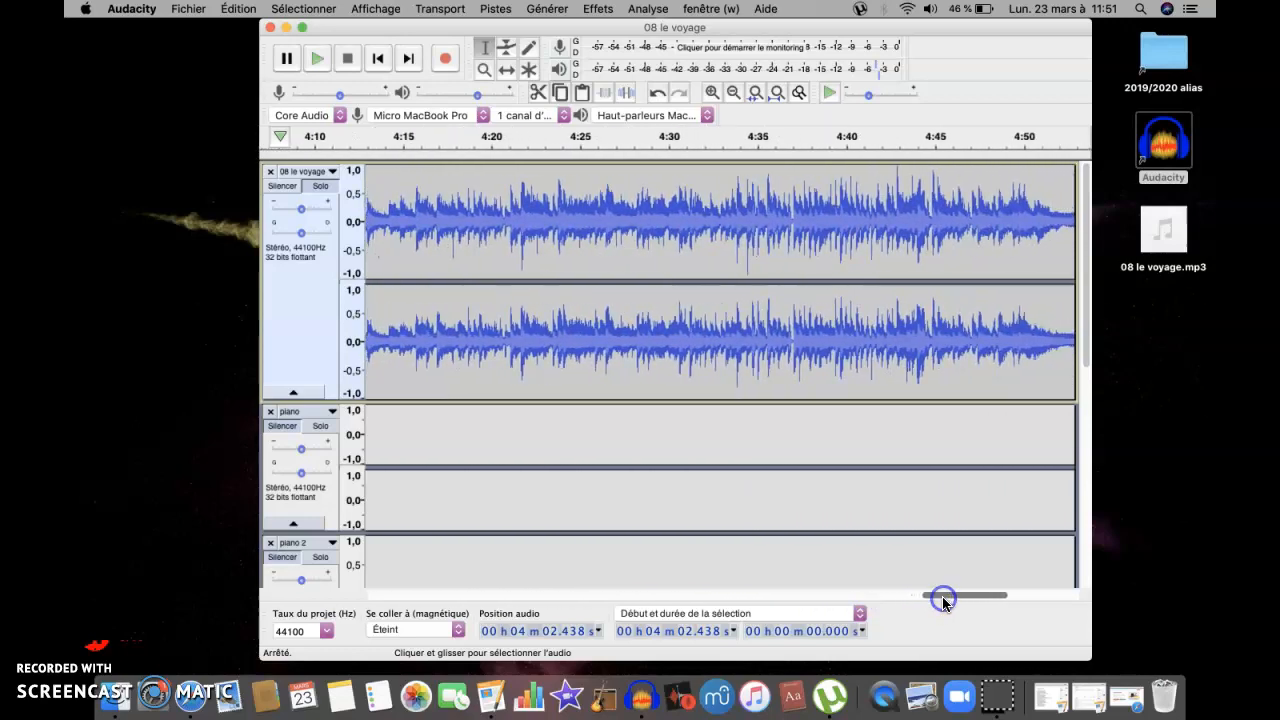
{"action": "left_click", "coordinate": [933, 165]}
{"action": "key", "text": "space"}
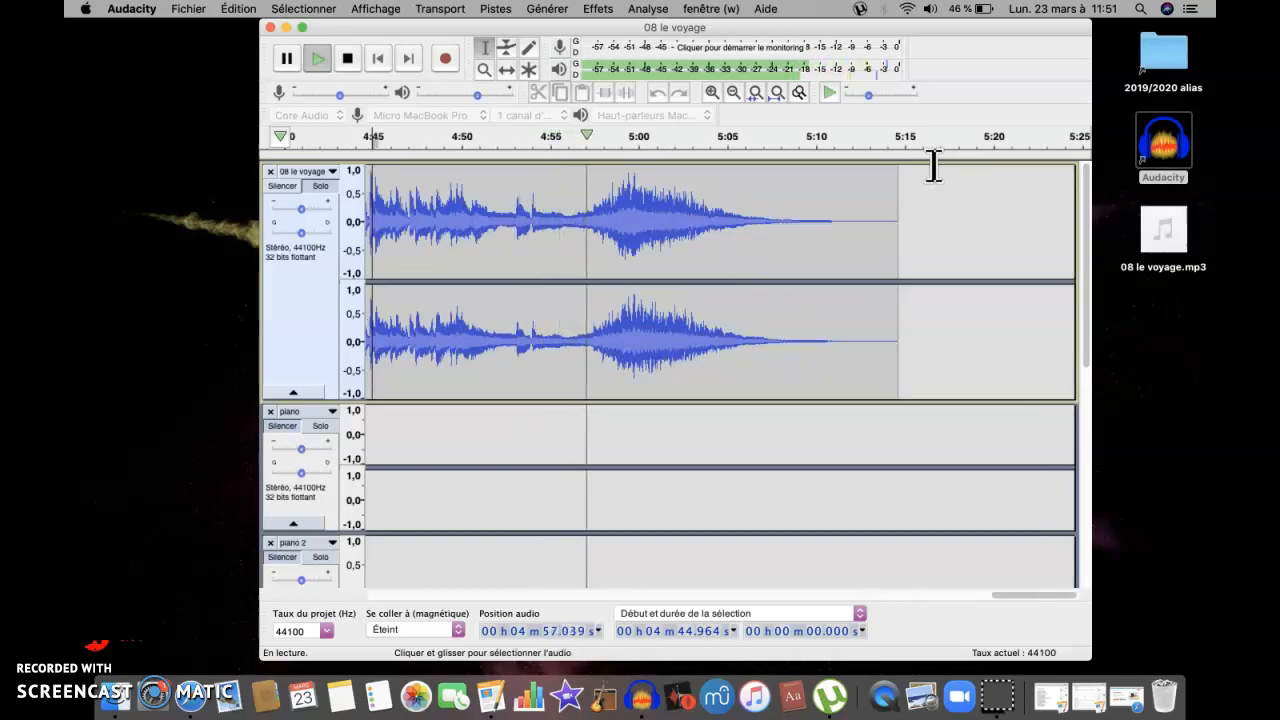
{"action": "key", "text": "space"}
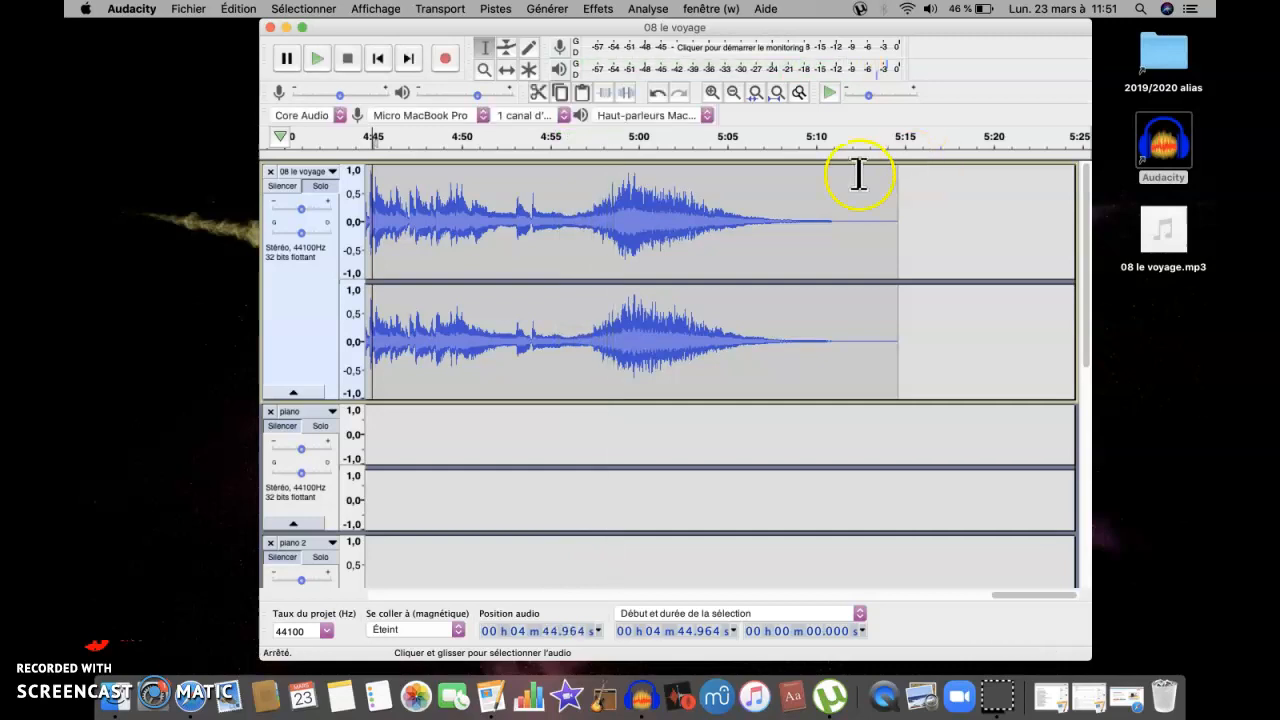
Copy the passage of about 3.79 s starting near 4:53.9 in 08 le voyage to the start of a new stereo track
{"action": "left_click_drag", "start_coordinate": [530, 223], "coordinate": [593, 227]}
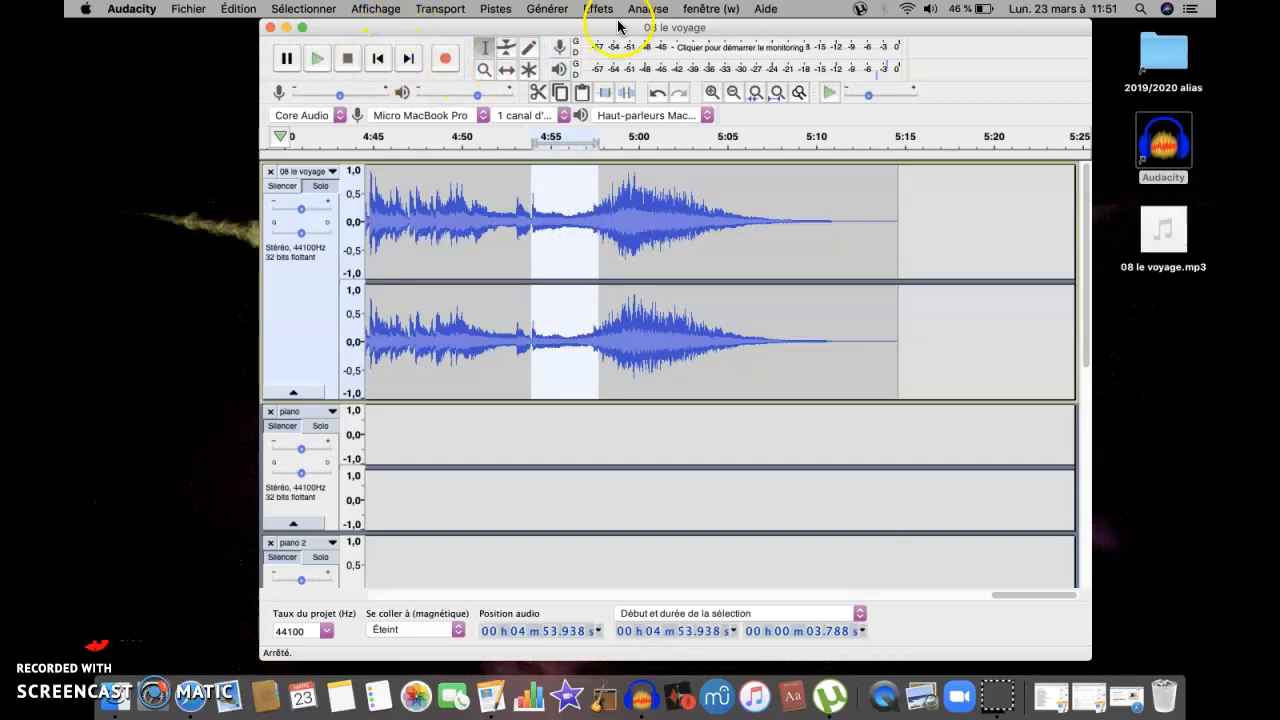
{"action": "left_click", "coordinate": [497, 9]}
{"action": "mouse_move", "coordinate": [583, 30]}
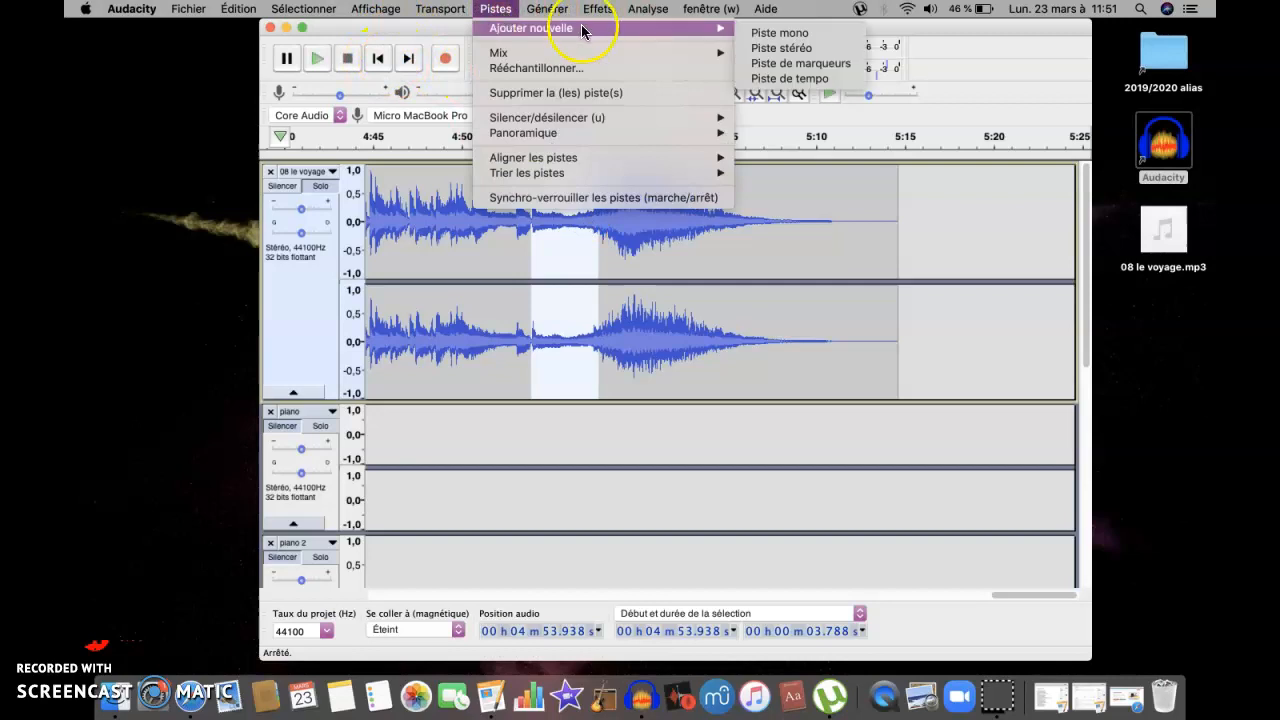
{"action": "left_click", "coordinate": [761, 53]}
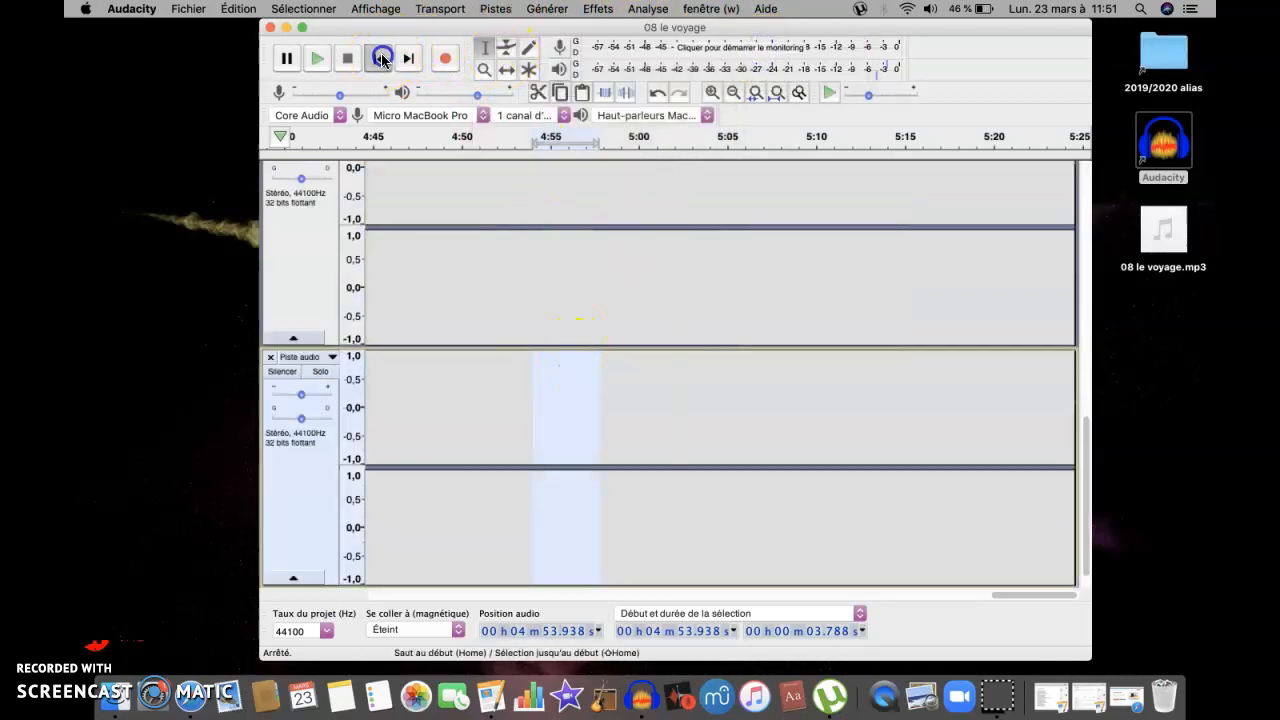
{"action": "left_click", "coordinate": [379, 58]}
{"action": "left_click", "coordinate": [380, 58]}
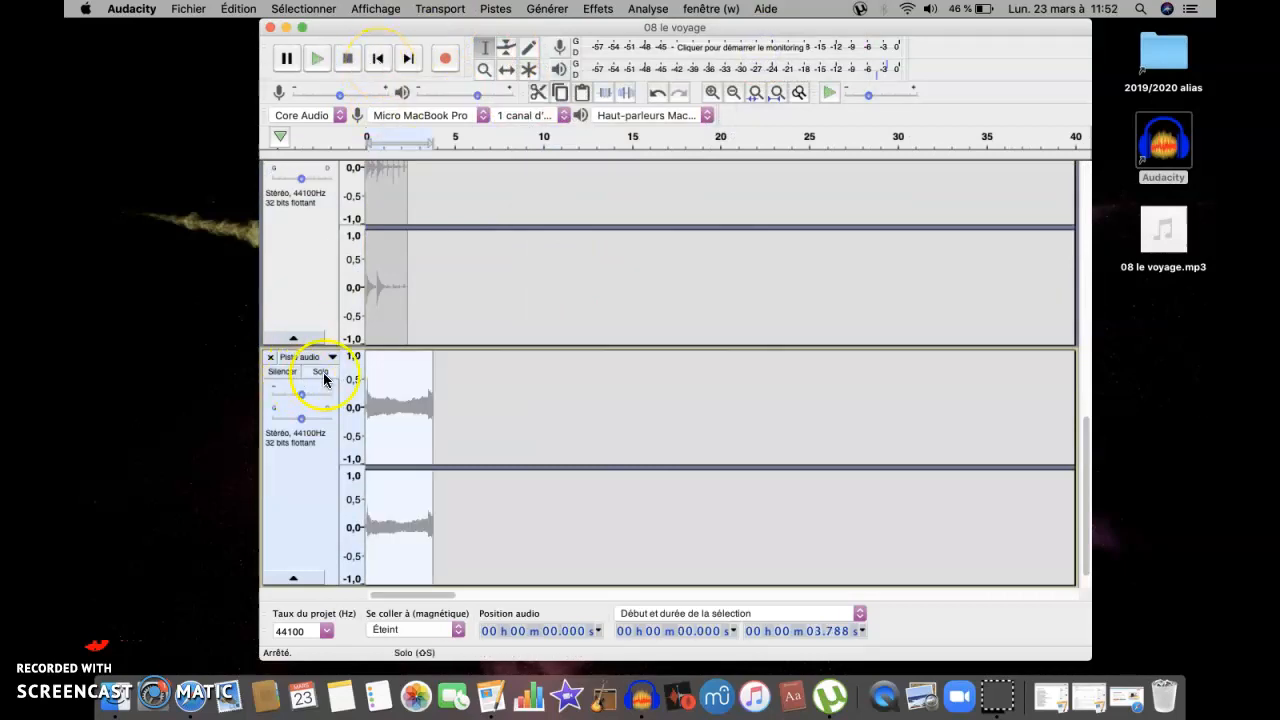
Solo the new stereo track and listen to its pasted passage with the waveform enlarged
{"action": "left_click", "coordinate": [322, 372]}
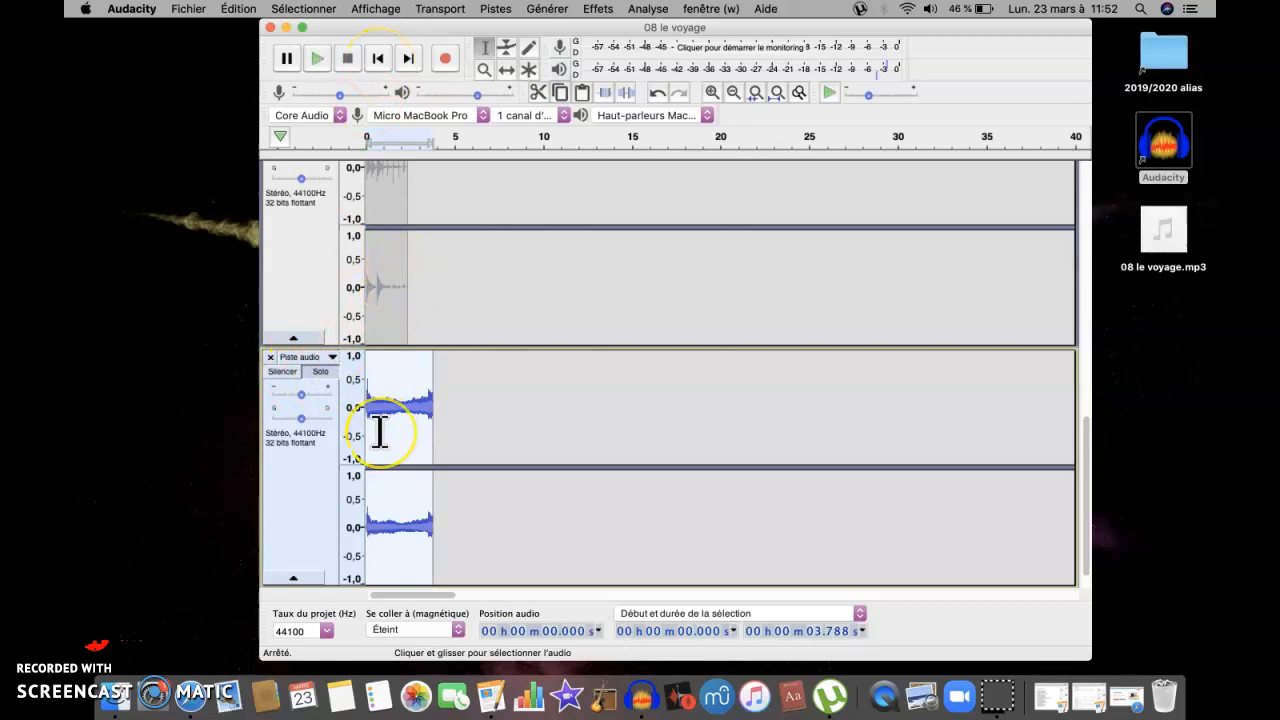
{"action": "key", "text": "space"}
{"action": "key", "text": "space"}
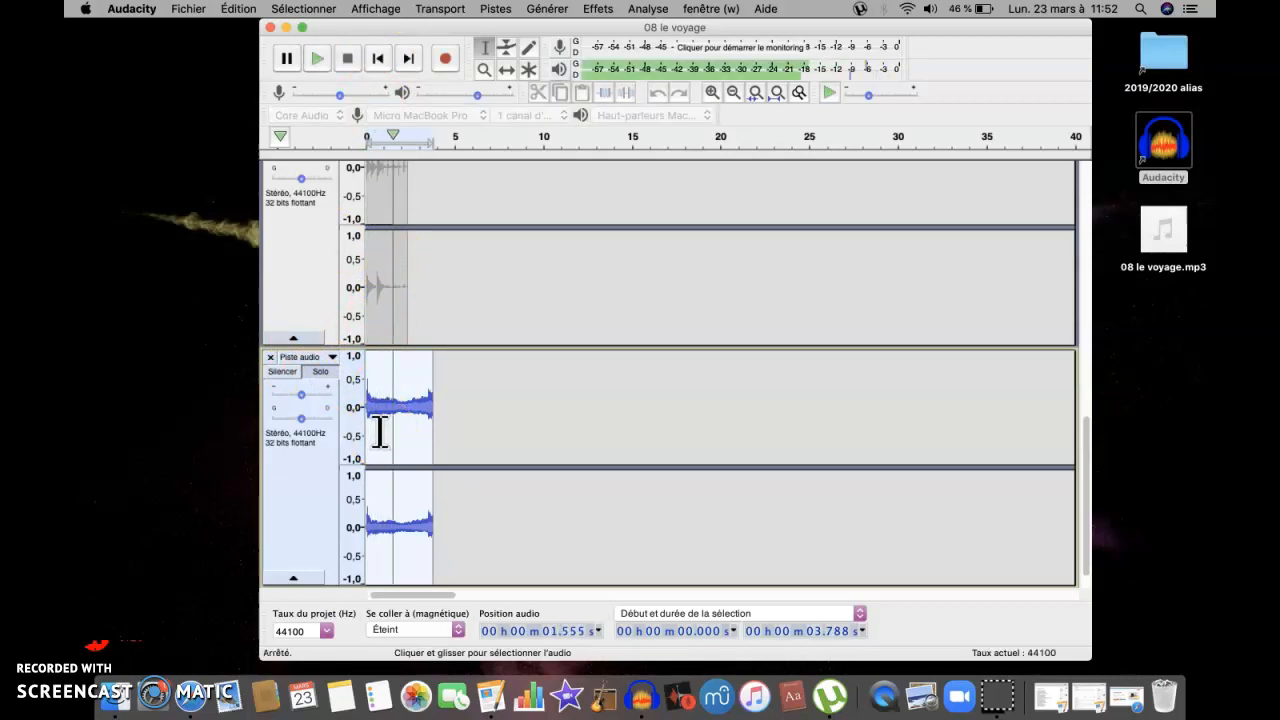
{"action": "left_click", "coordinate": [709, 191]}
{"action": "left_click", "coordinate": [712, 92]}
{"action": "left_click", "coordinate": [712, 92]}
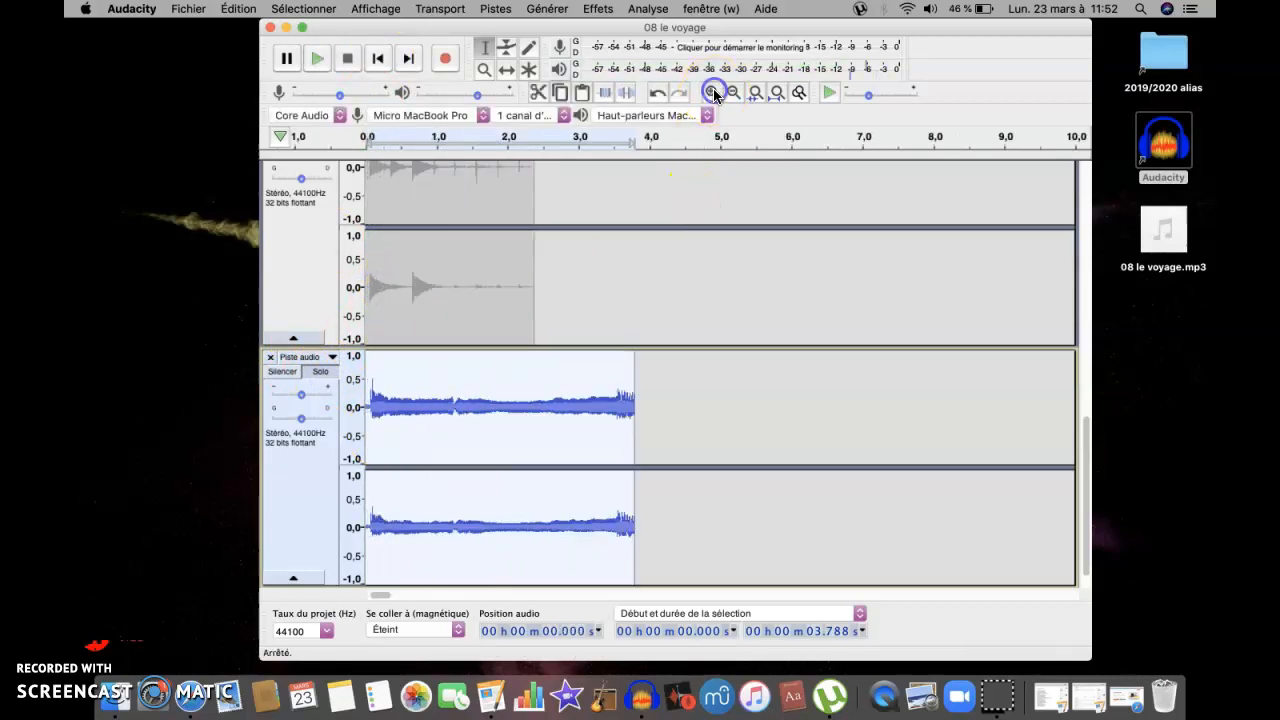
{"action": "key", "text": "space"}
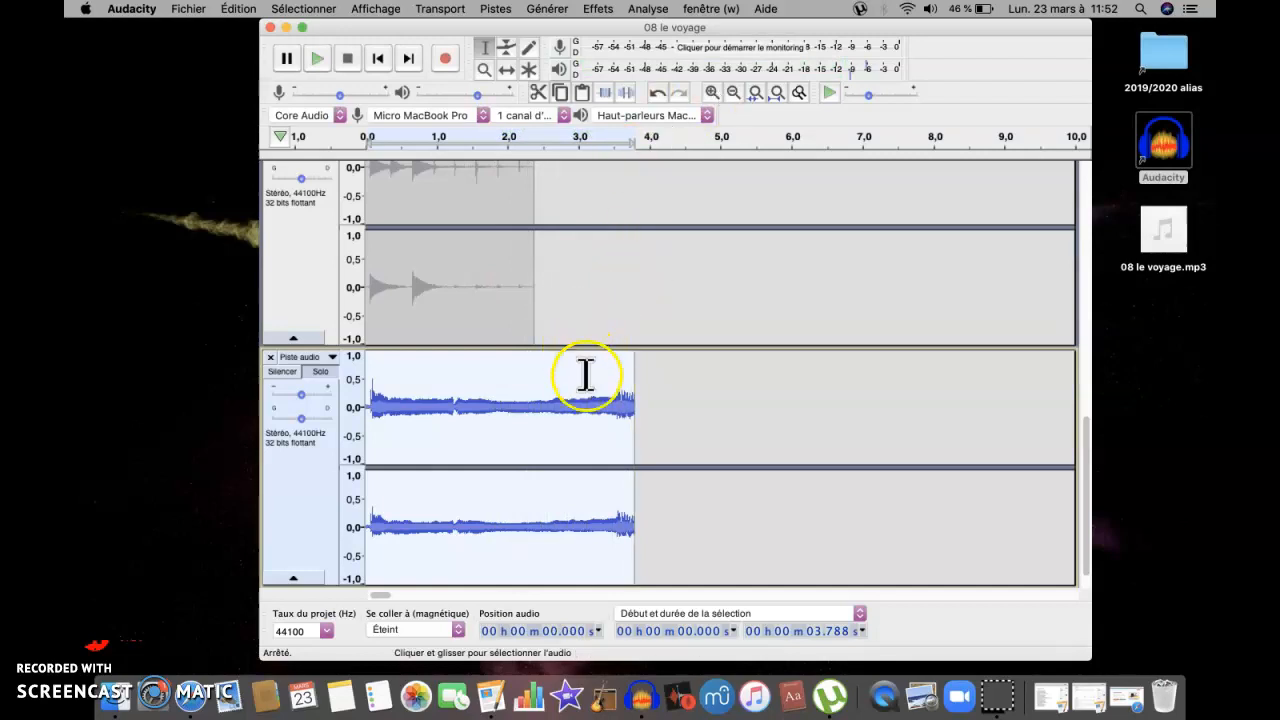
Trim the tiny sliver at the start of the new track's passage and apply a fade-out to its last 1.17 s or so
{"action": "left_click", "coordinate": [366, 405]}
{"action": "left_click_drag", "start_coordinate": [366, 405], "coordinate": [357, 400]}
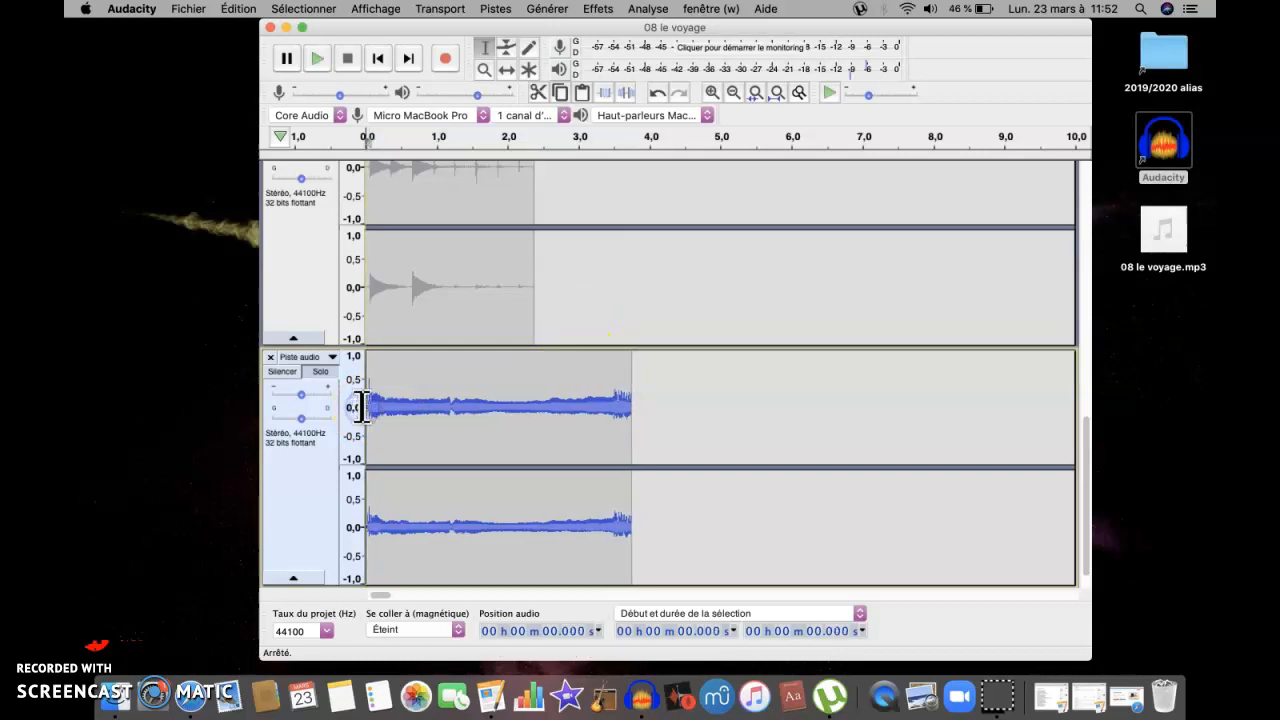
{"action": "left_click_drag", "start_coordinate": [552, 398], "coordinate": [634, 405]}
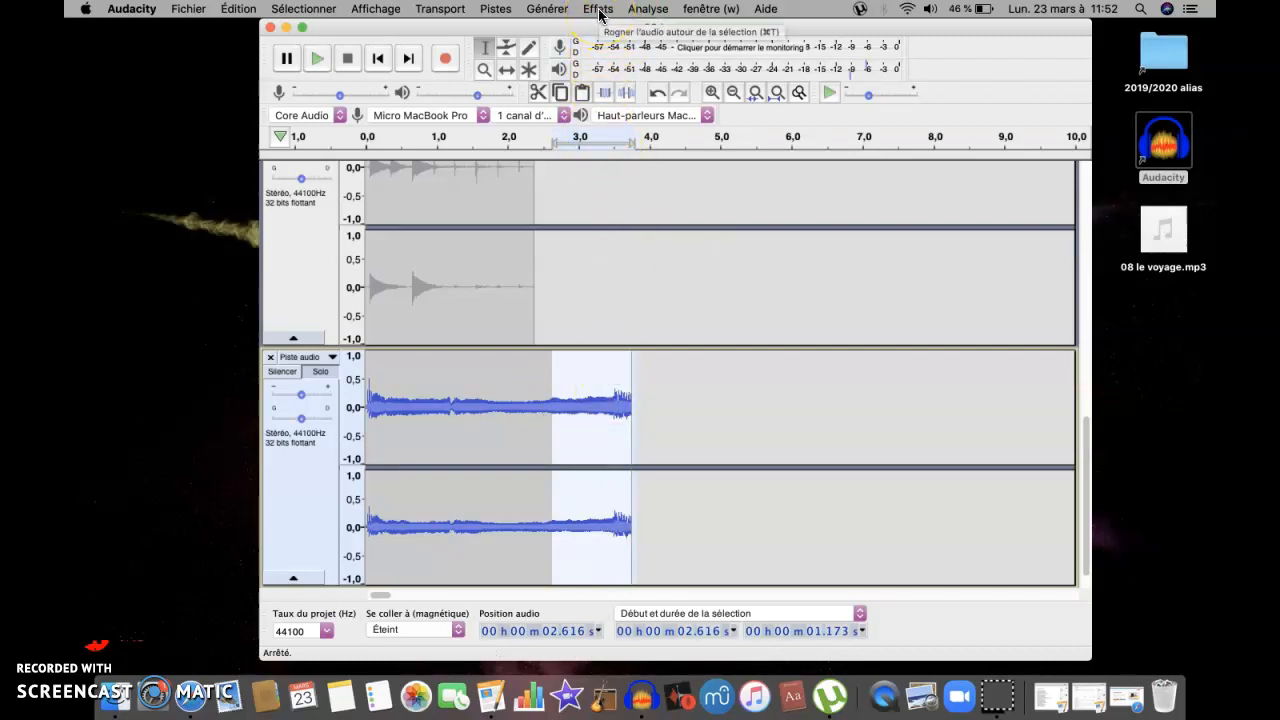
{"action": "left_click", "coordinate": [598, 10]}
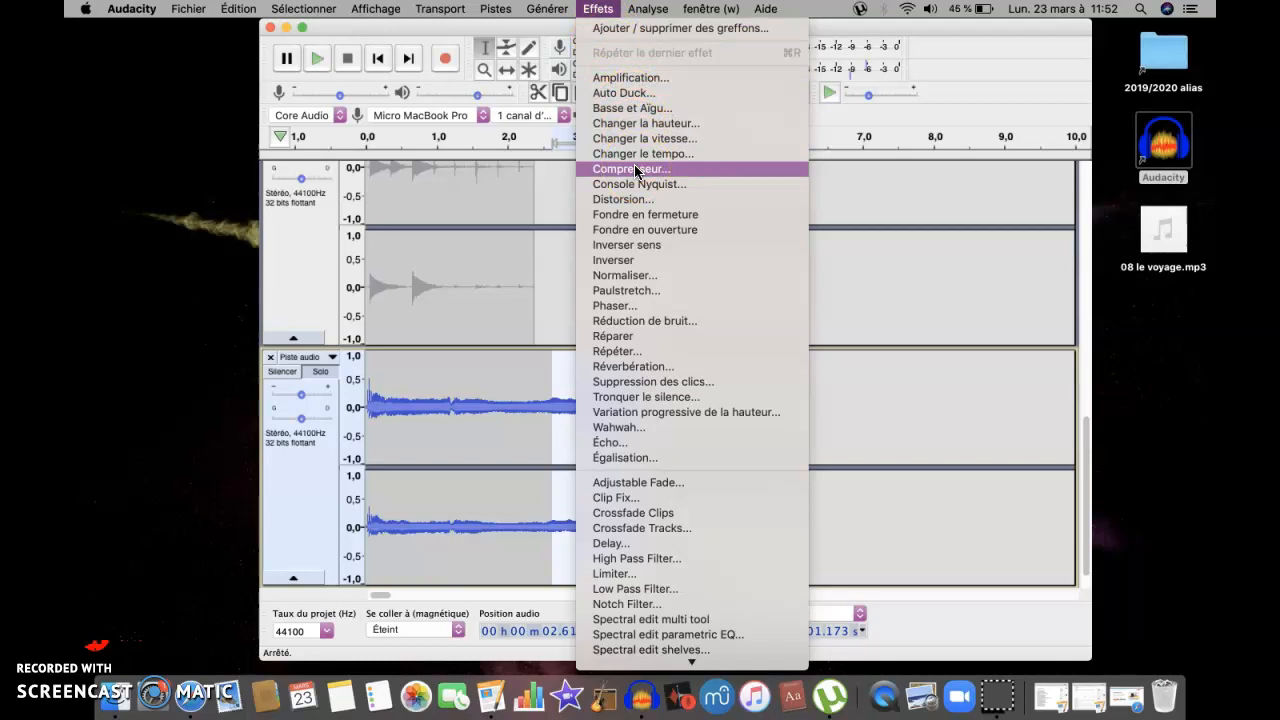
{"action": "left_click", "coordinate": [824, 186]}
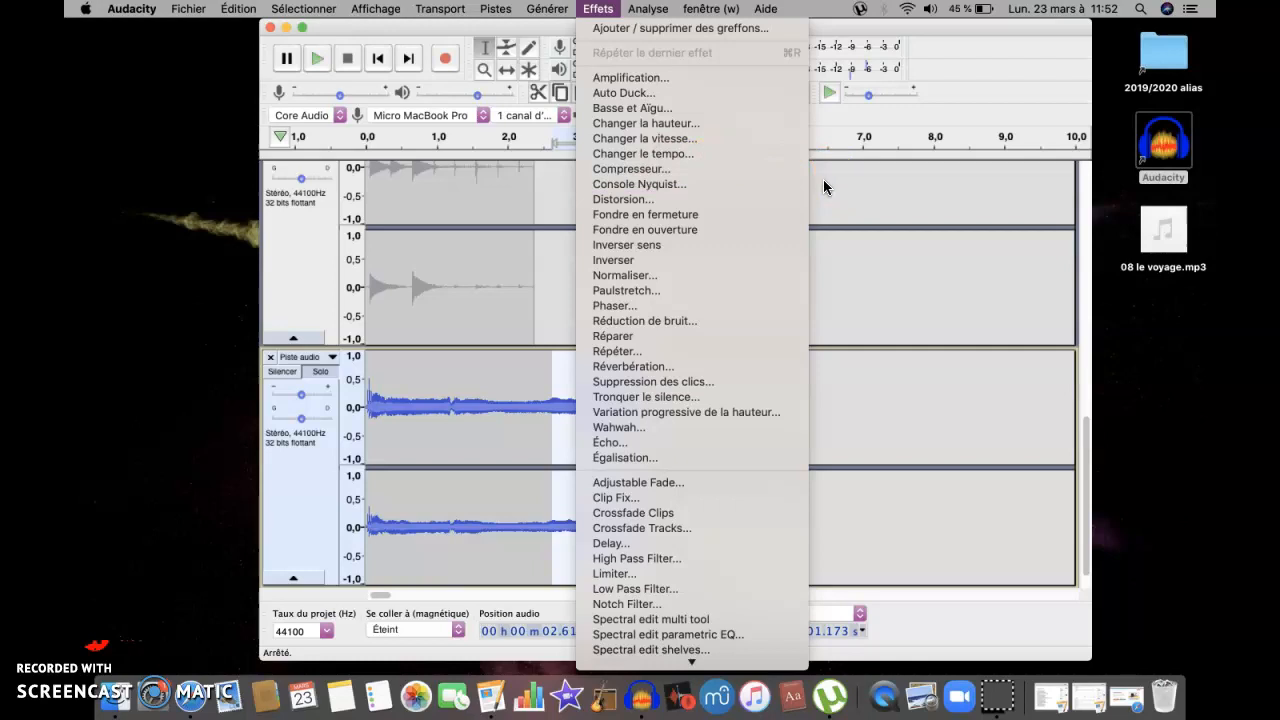
{"action": "left_click", "coordinate": [672, 215]}
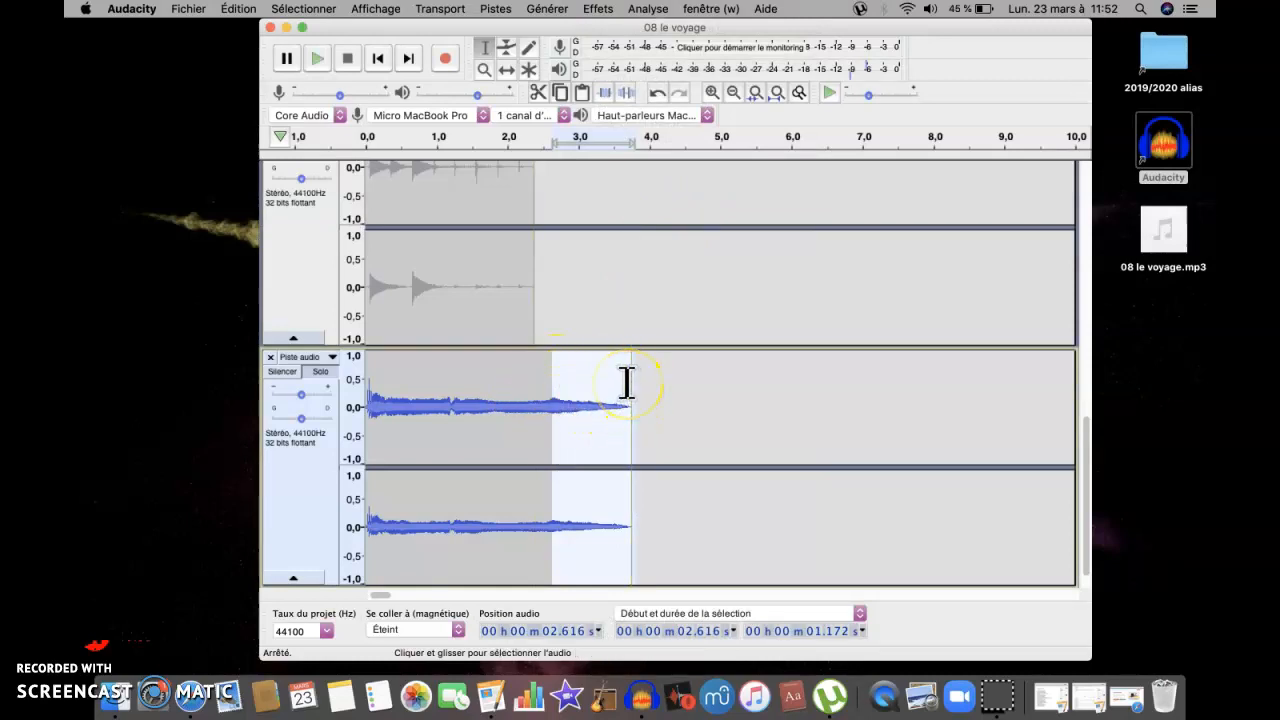
Listen to the faded ending of the new stereo track's passage, starting from about 1.2 s
{"action": "left_click", "coordinate": [455, 405]}
{"action": "key", "text": "space"}
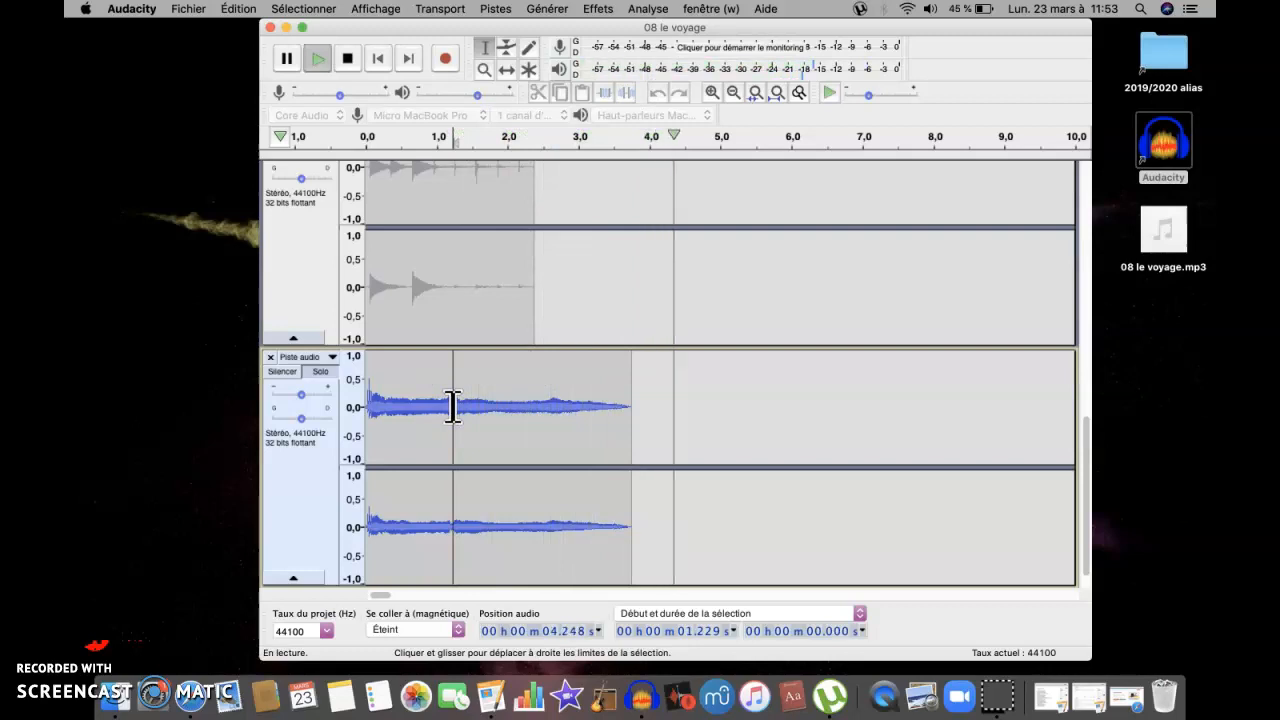
{"action": "left_click", "coordinate": [390, 408]}
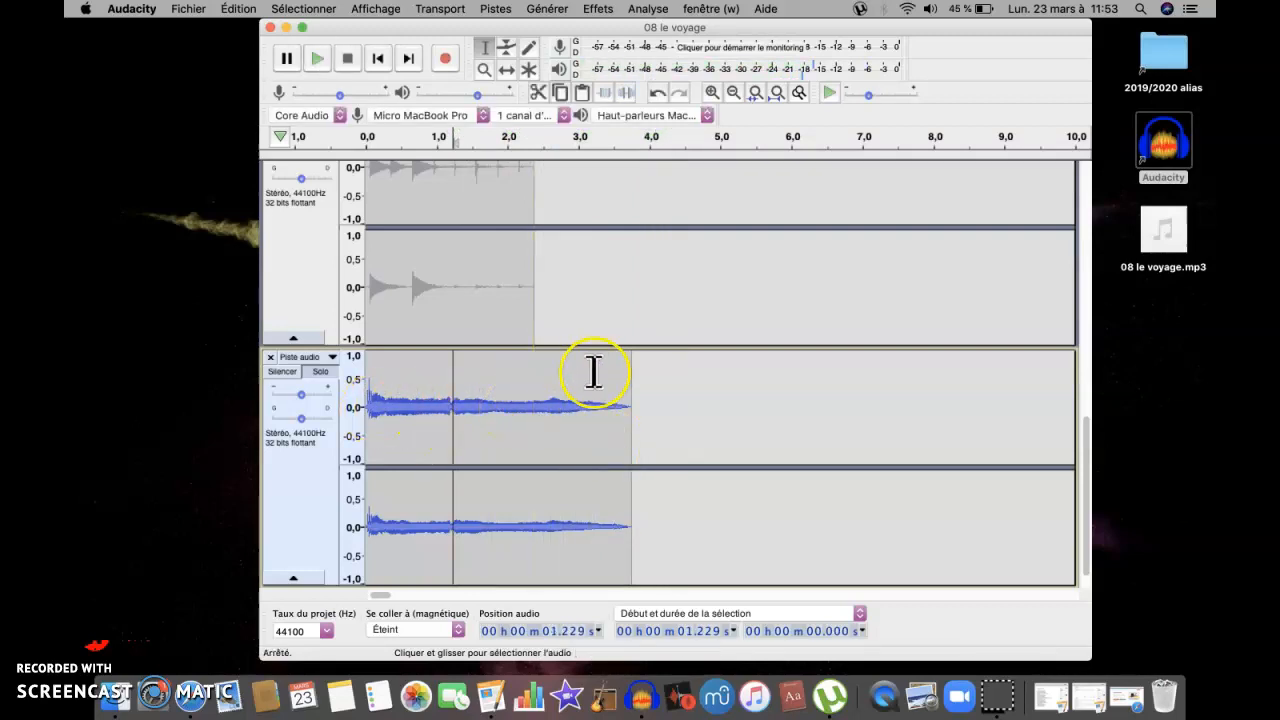
Rename the new stereo track as trombone and remove the original 08 le voyage track from the project
{"action": "left_click", "coordinate": [322, 358]}
{"action": "left_click", "coordinate": [309, 366]}
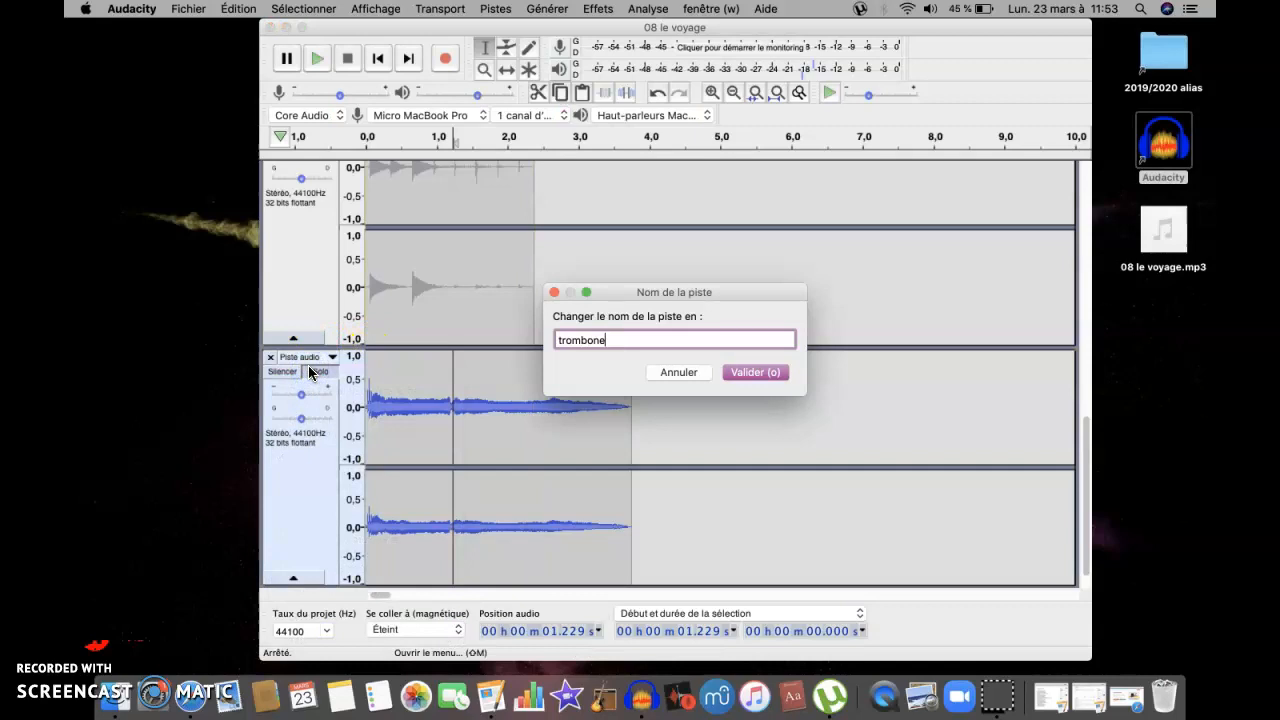
{"action": "left_click", "coordinate": [770, 373]}
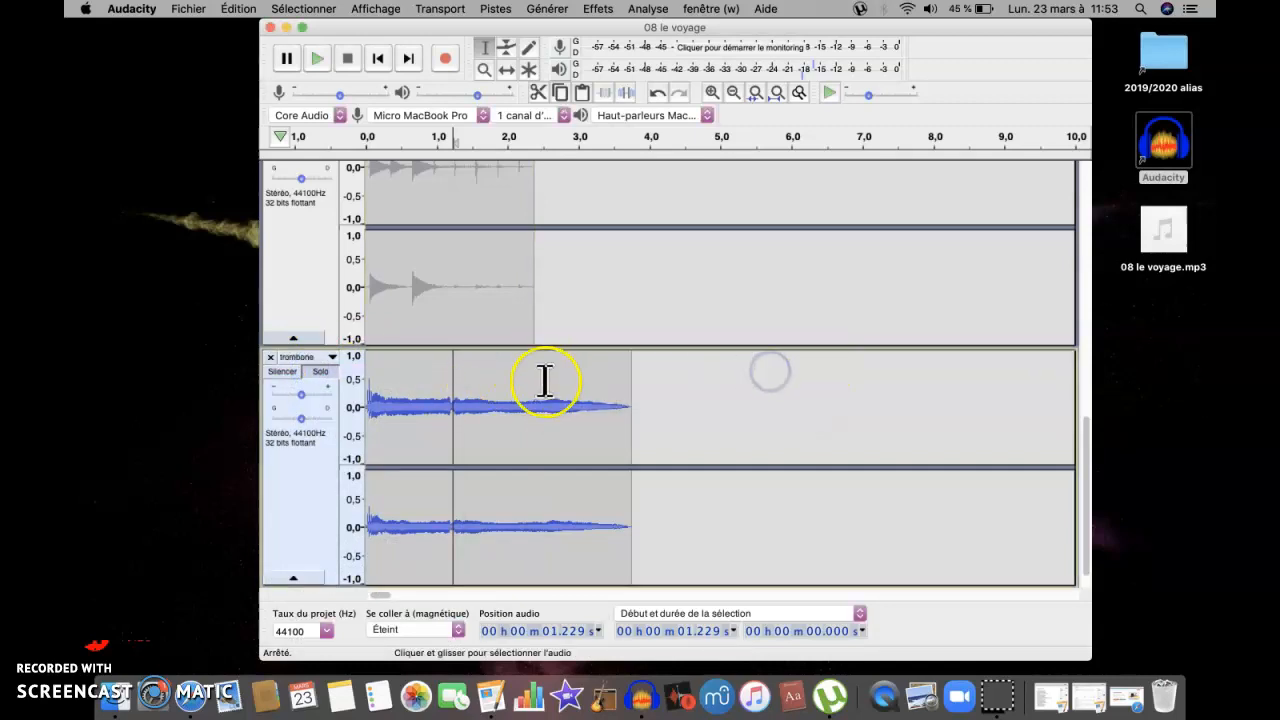
{"action": "scroll", "coordinate": [545, 380], "scroll_direction": "up", "scroll_amount": 10}
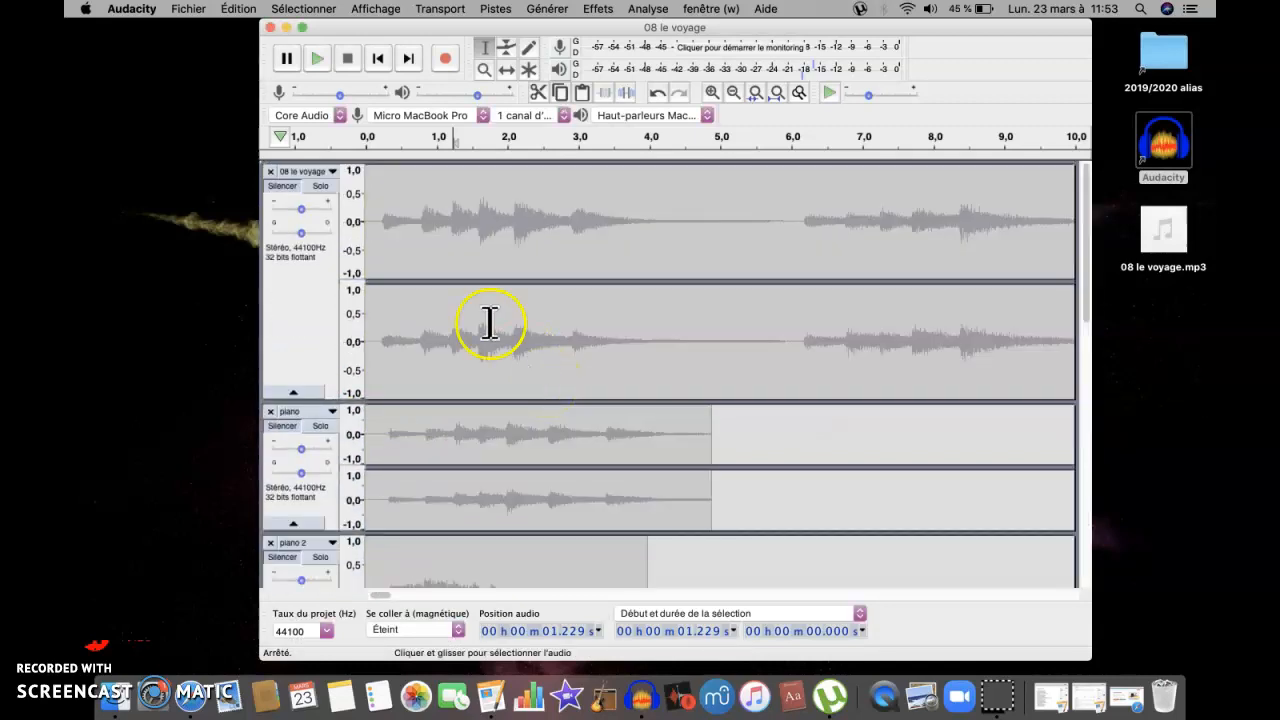
{"action": "left_click", "coordinate": [269, 172]}
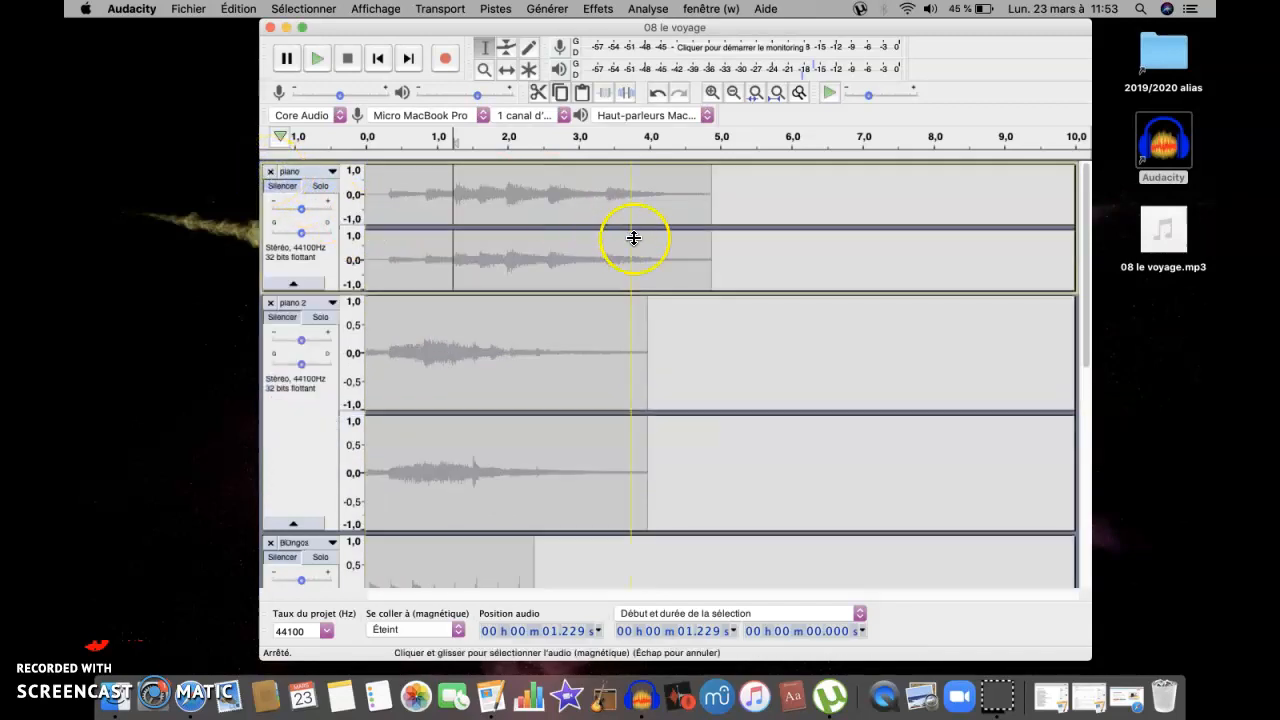
Solo the piano track and listen to it from the start
{"action": "left_click", "coordinate": [365, 205]}
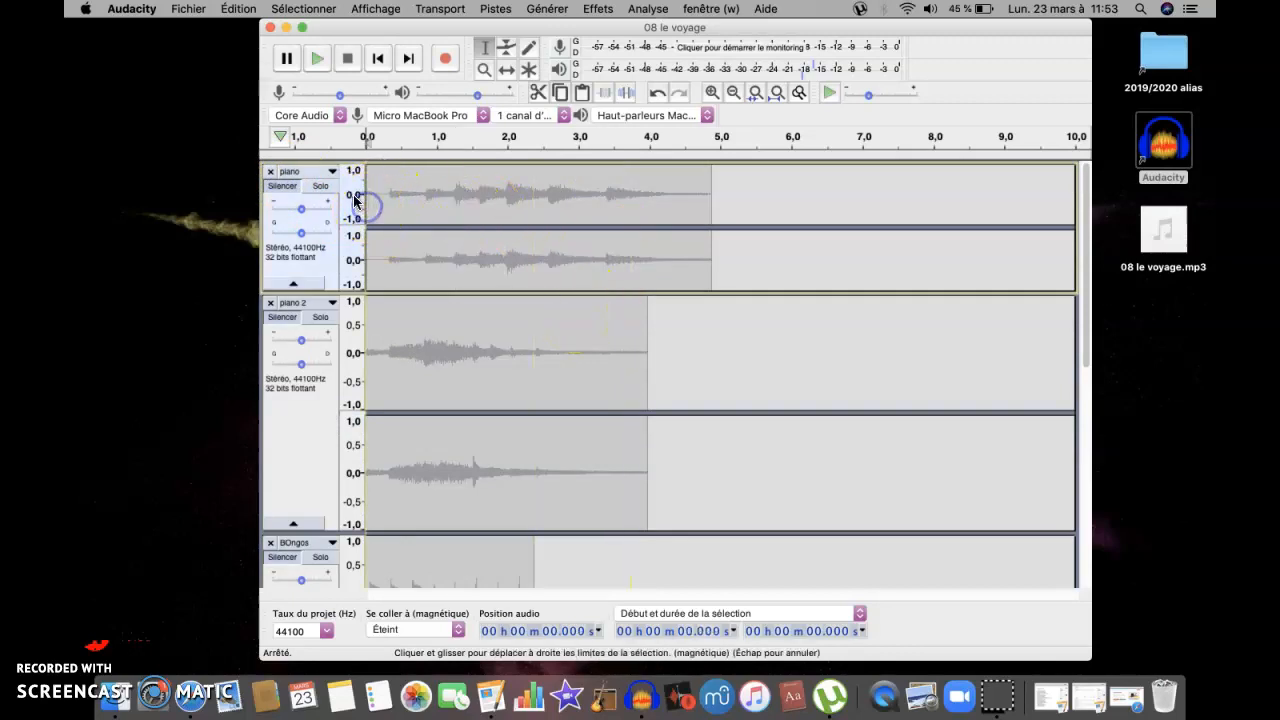
{"action": "left_click", "coordinate": [326, 187]}
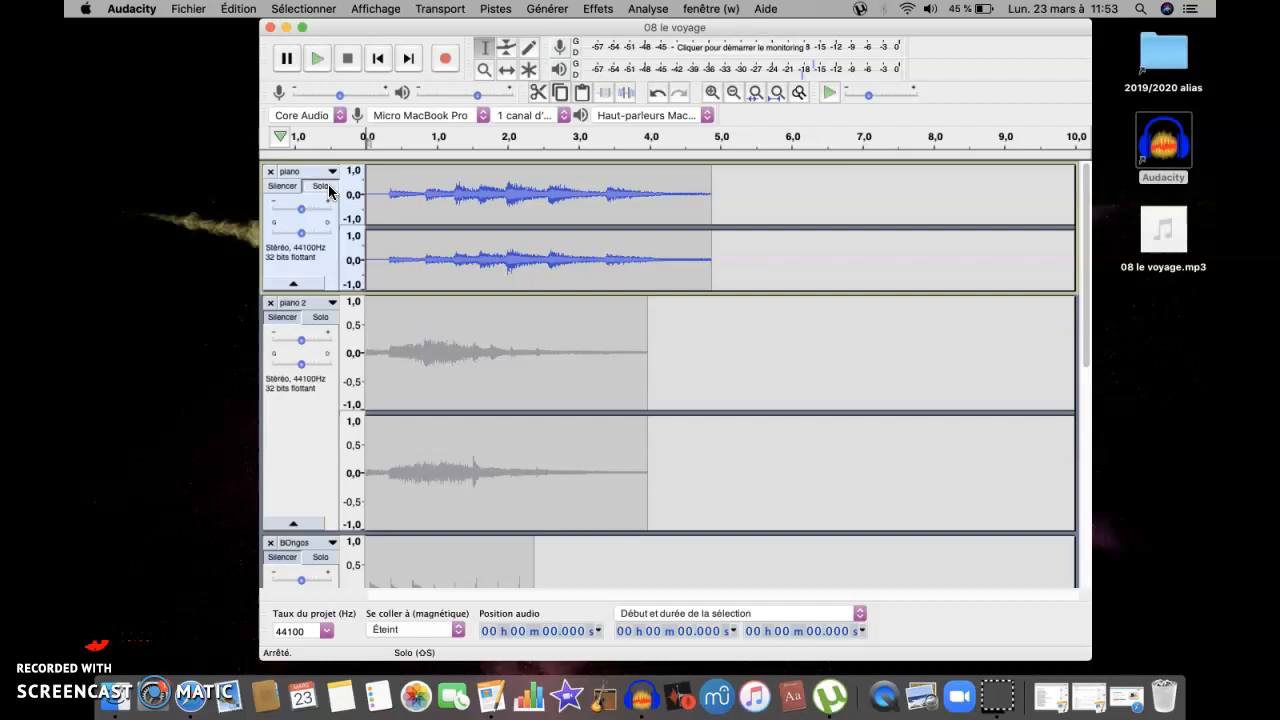
{"action": "key", "text": "space"}
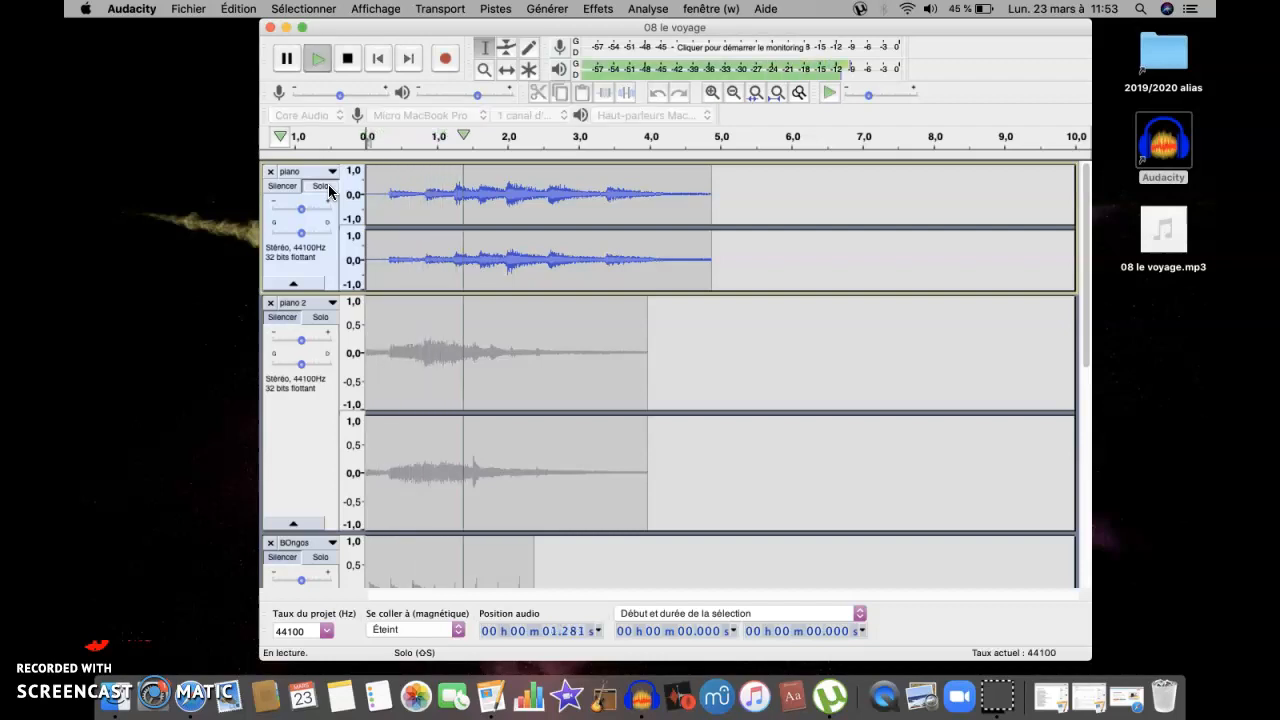
{"action": "key", "text": "space"}
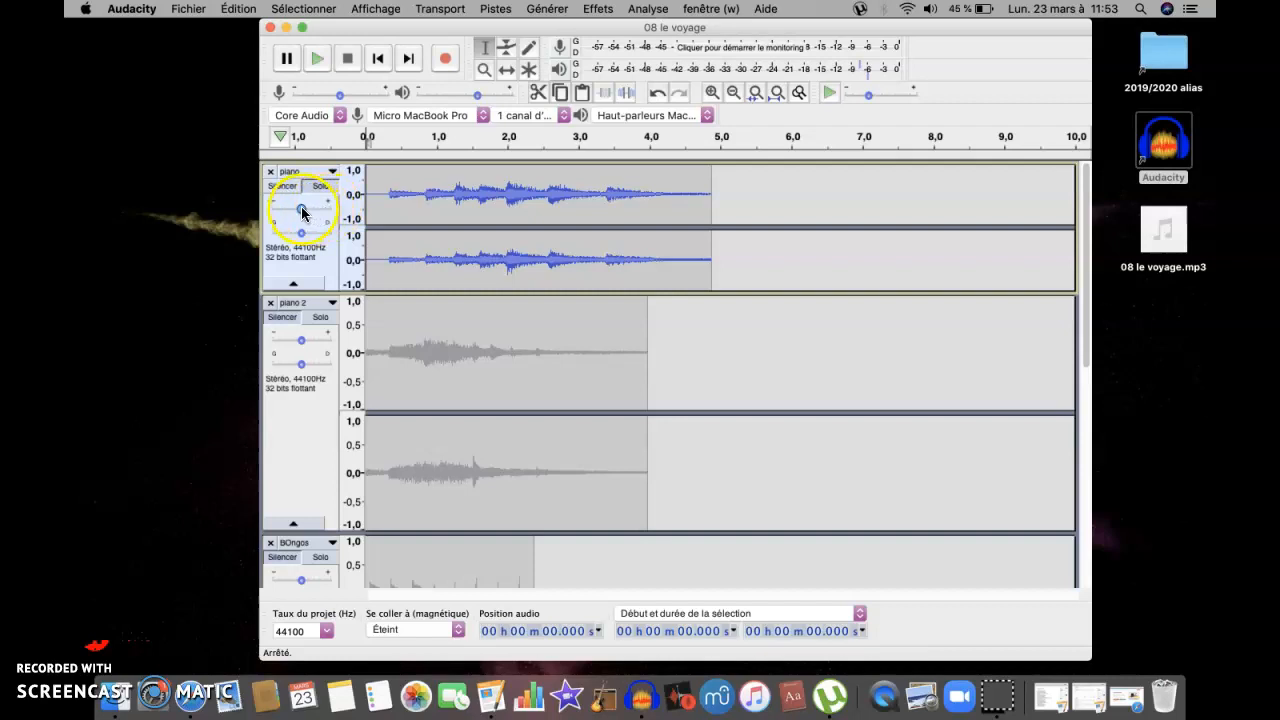
Try out the piano track's gain and stereo panning, returning both to their neutral settings
{"action": "left_click", "coordinate": [302, 210]}
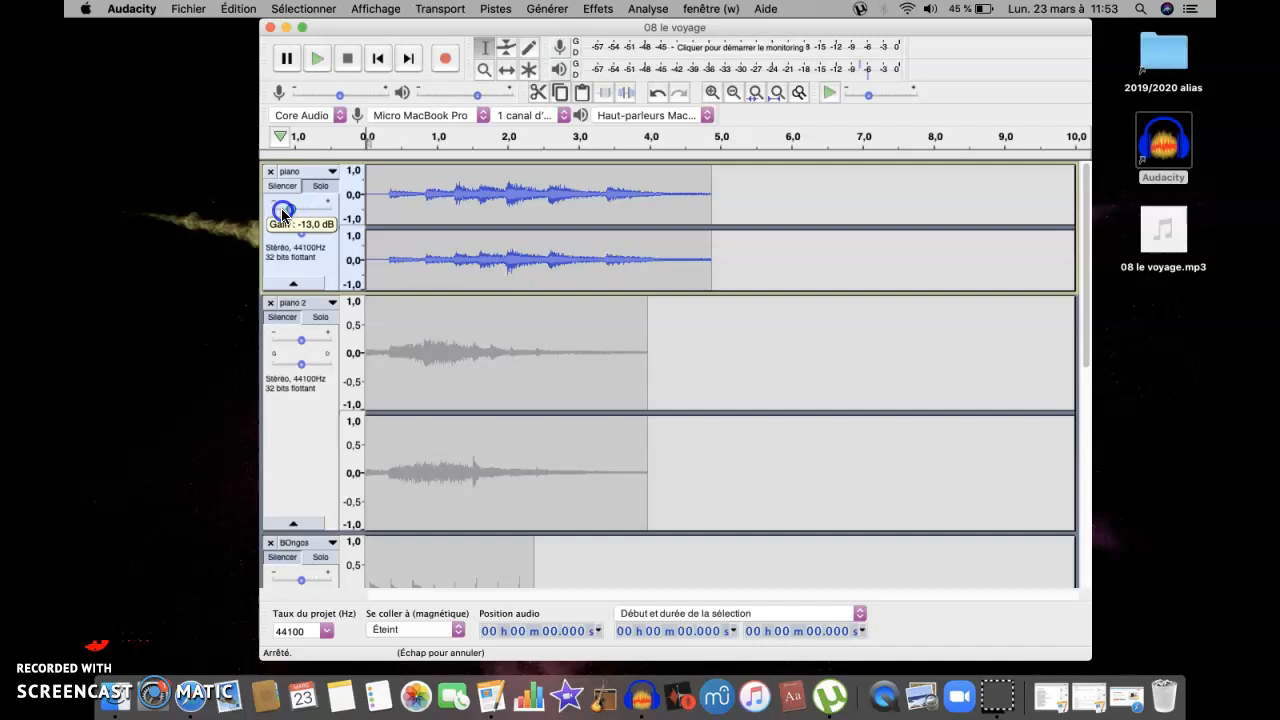
{"action": "left_click_drag", "start_coordinate": [306, 213], "coordinate": [301, 210]}
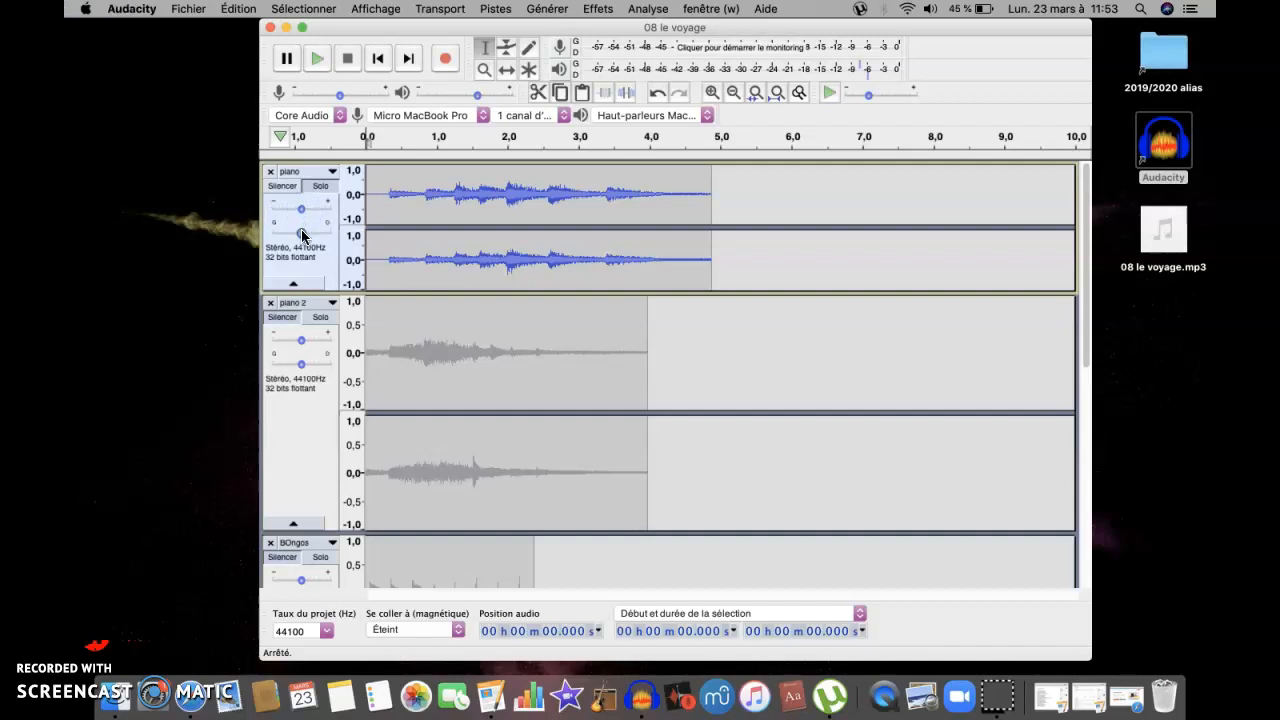
{"action": "left_click", "coordinate": [302, 233]}
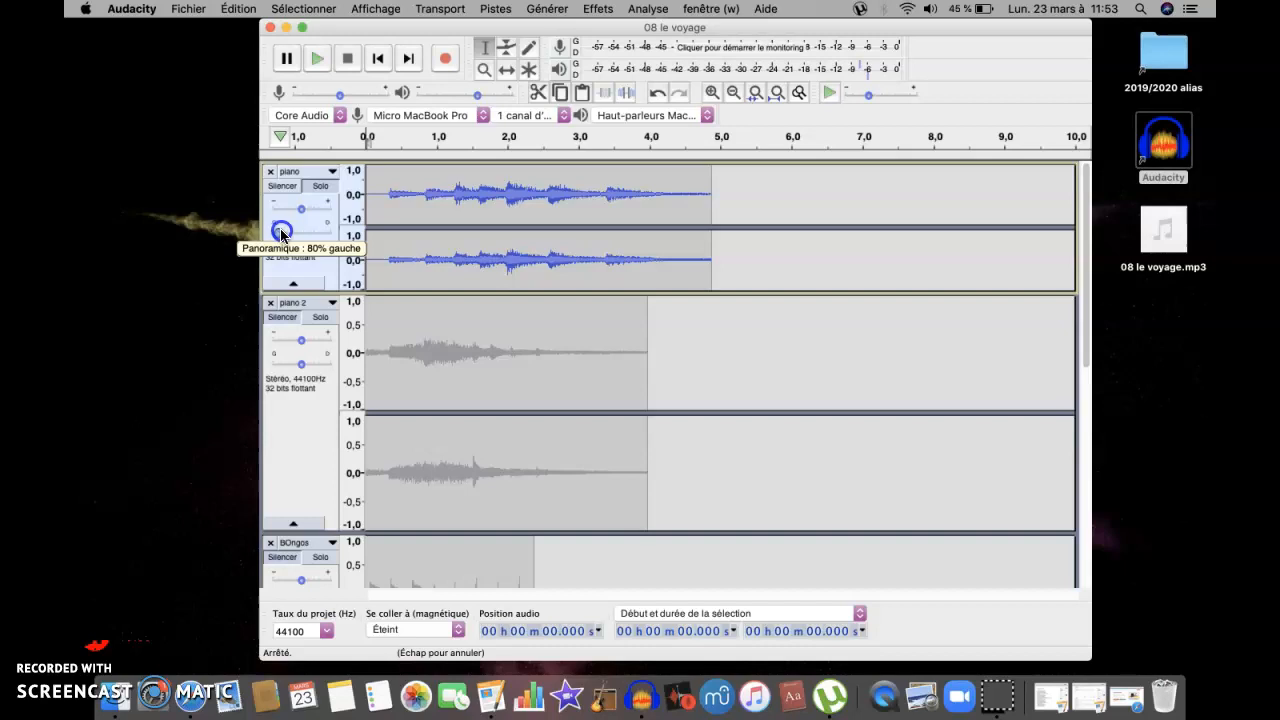
{"action": "left_click_drag", "start_coordinate": [302, 235], "coordinate": [303, 237]}
Play the piano track again, release its solo, and solo piano 2 to listen to it from the start
{"action": "left_click", "coordinate": [306, 195]}
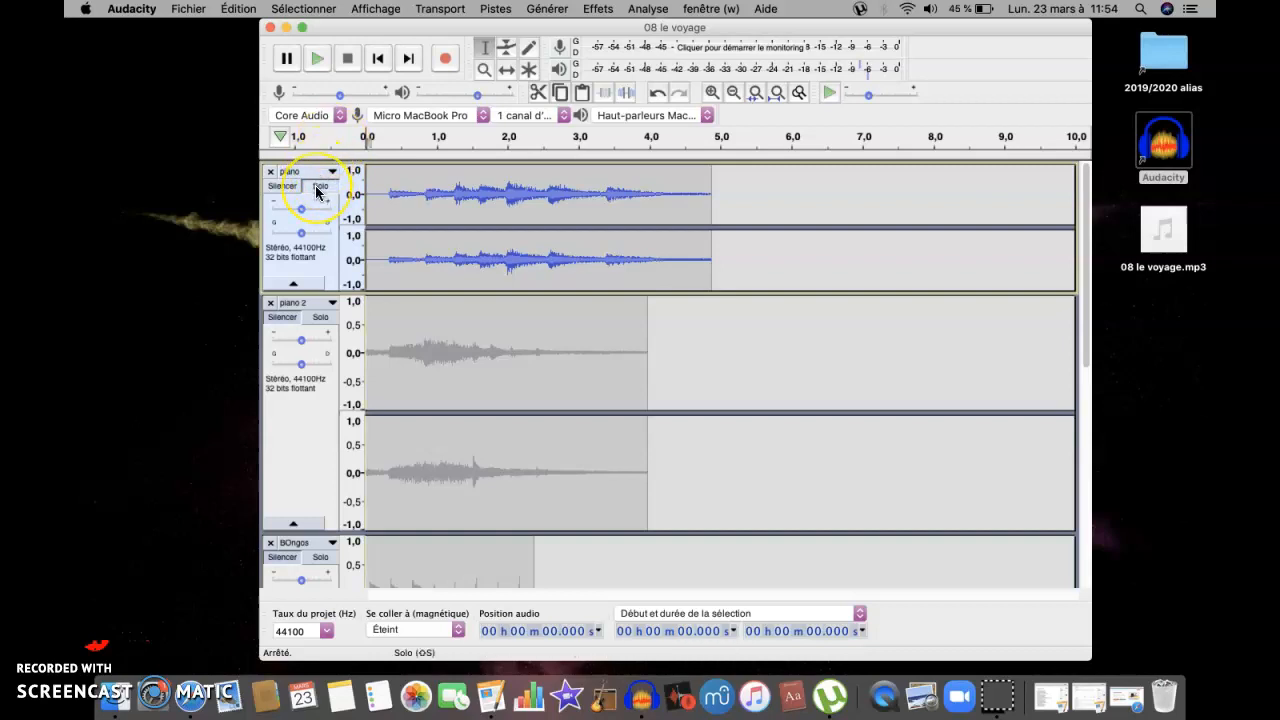
{"action": "key", "text": "space"}
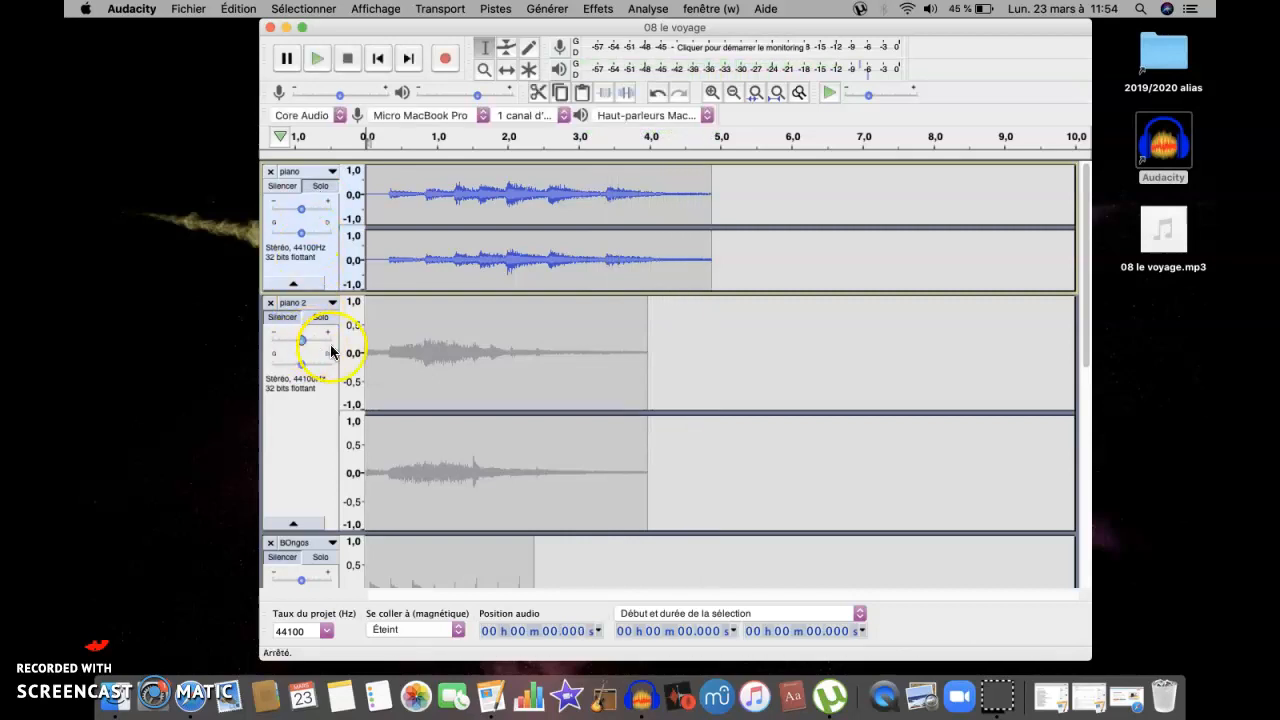
{"action": "left_click", "coordinate": [320, 188]}
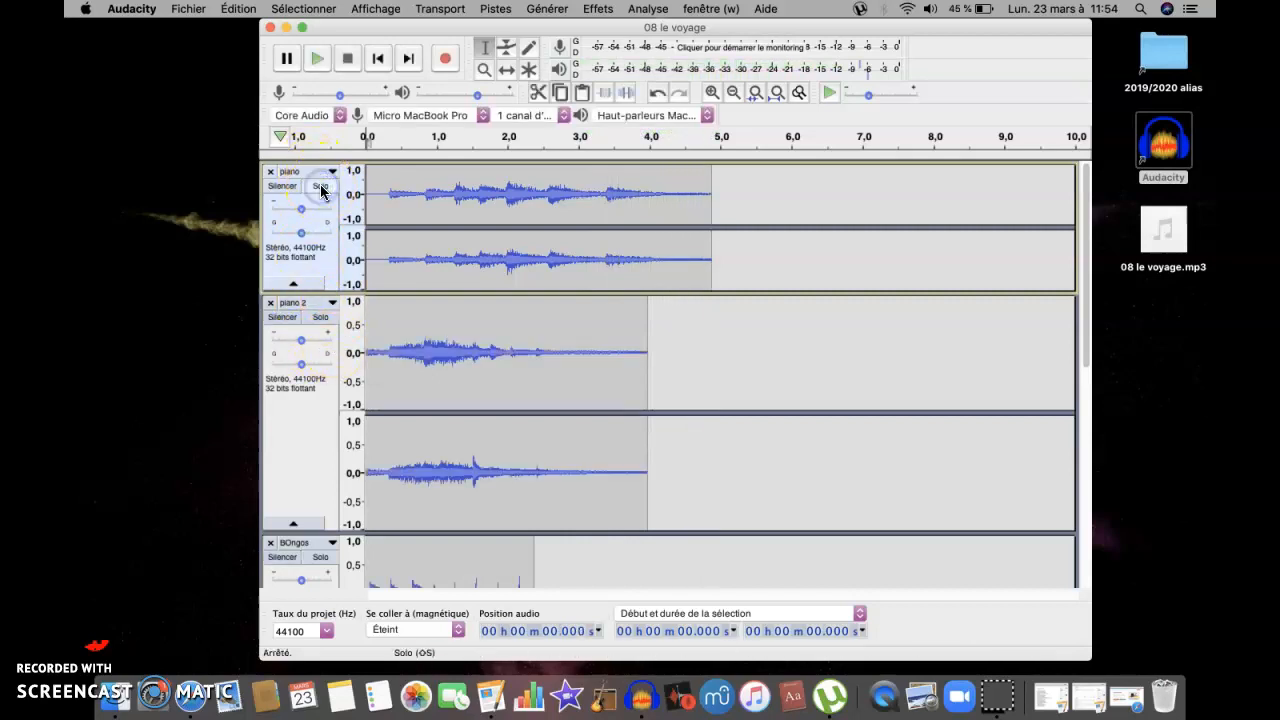
{"action": "left_click", "coordinate": [320, 318]}
{"action": "key", "text": "space"}
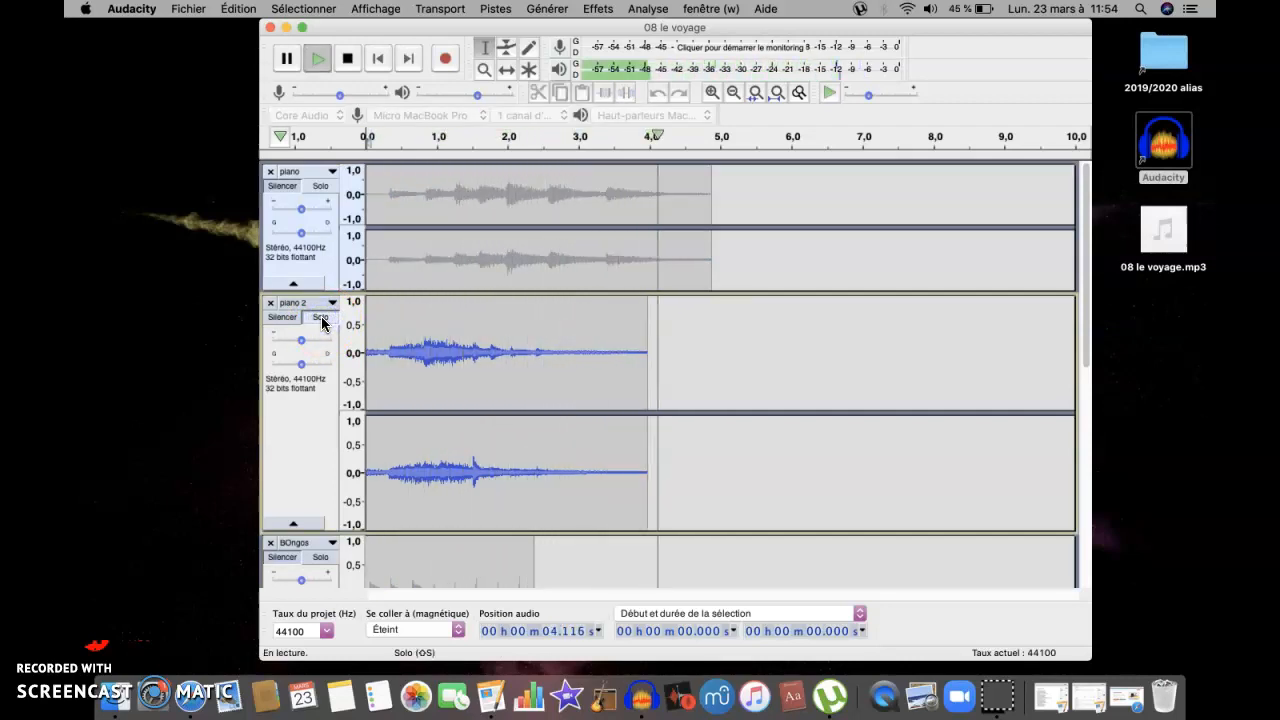
Apply a fade-out (Fondre en fermeture) to the end of the piano 2 passage from about 2.66 s
{"action": "left_click_drag", "start_coordinate": [554, 352], "coordinate": [652, 360]}
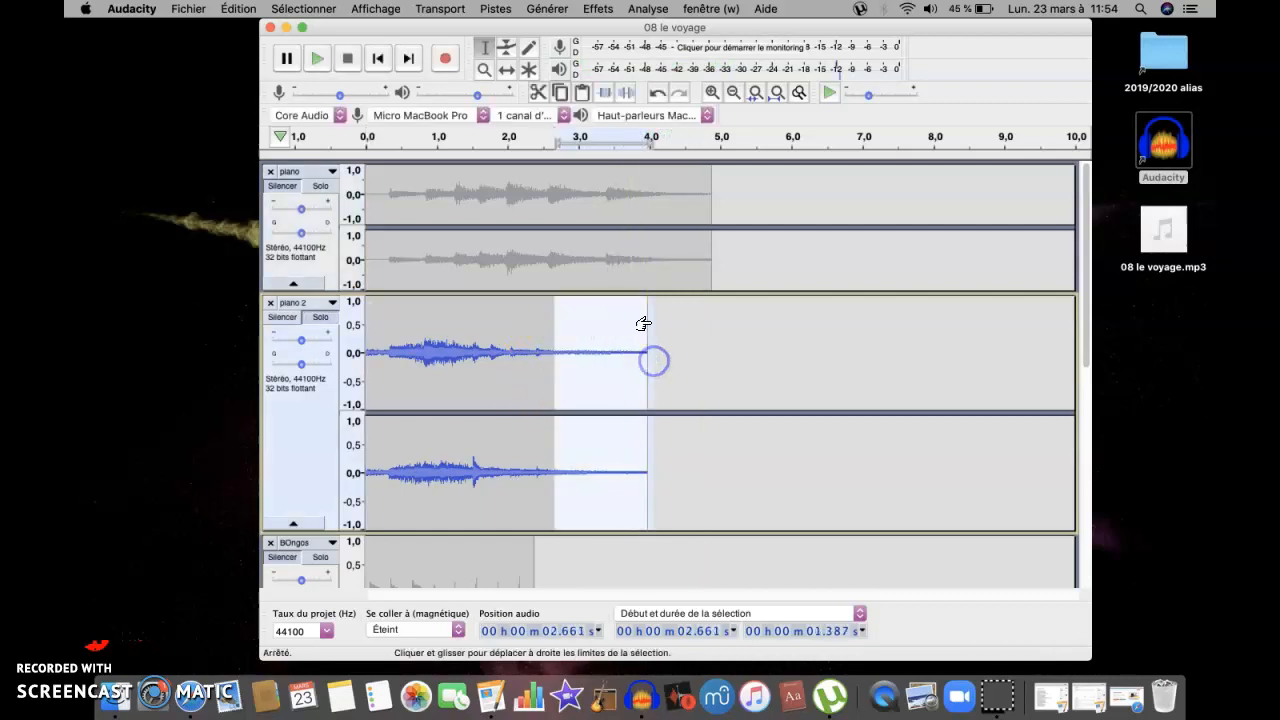
{"action": "left_click", "coordinate": [599, 12]}
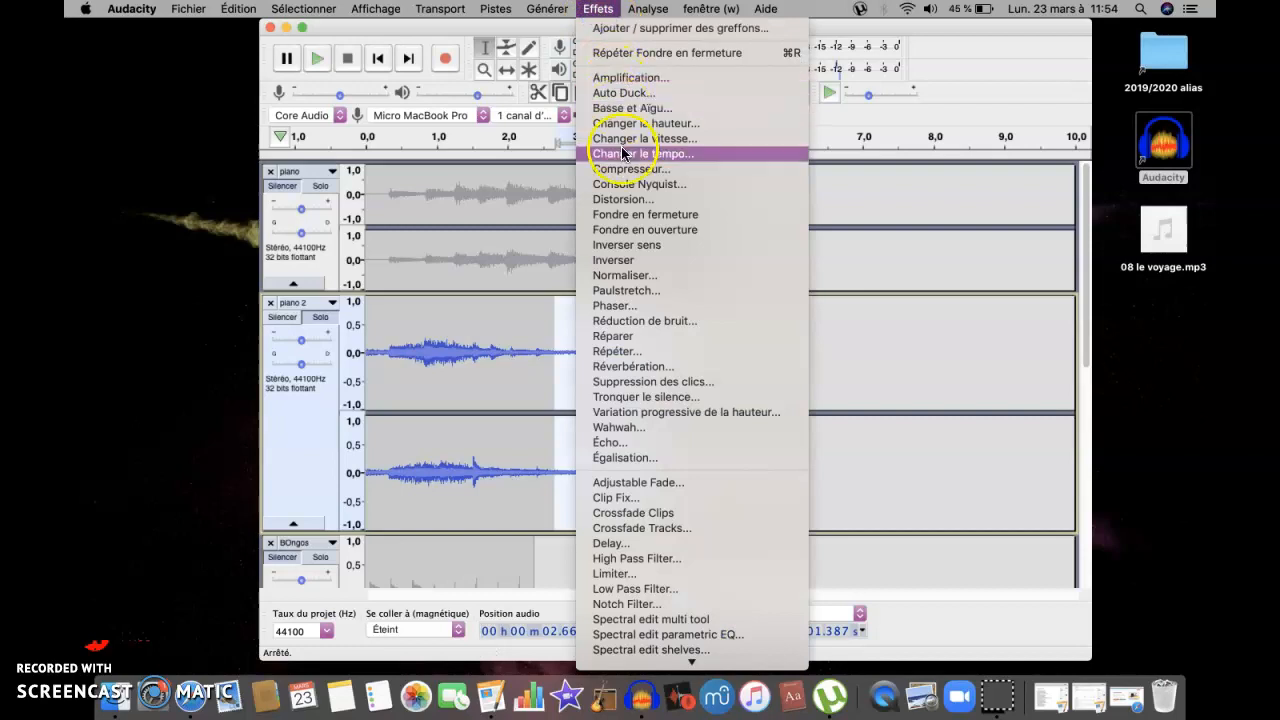
{"action": "left_click", "coordinate": [621, 216]}
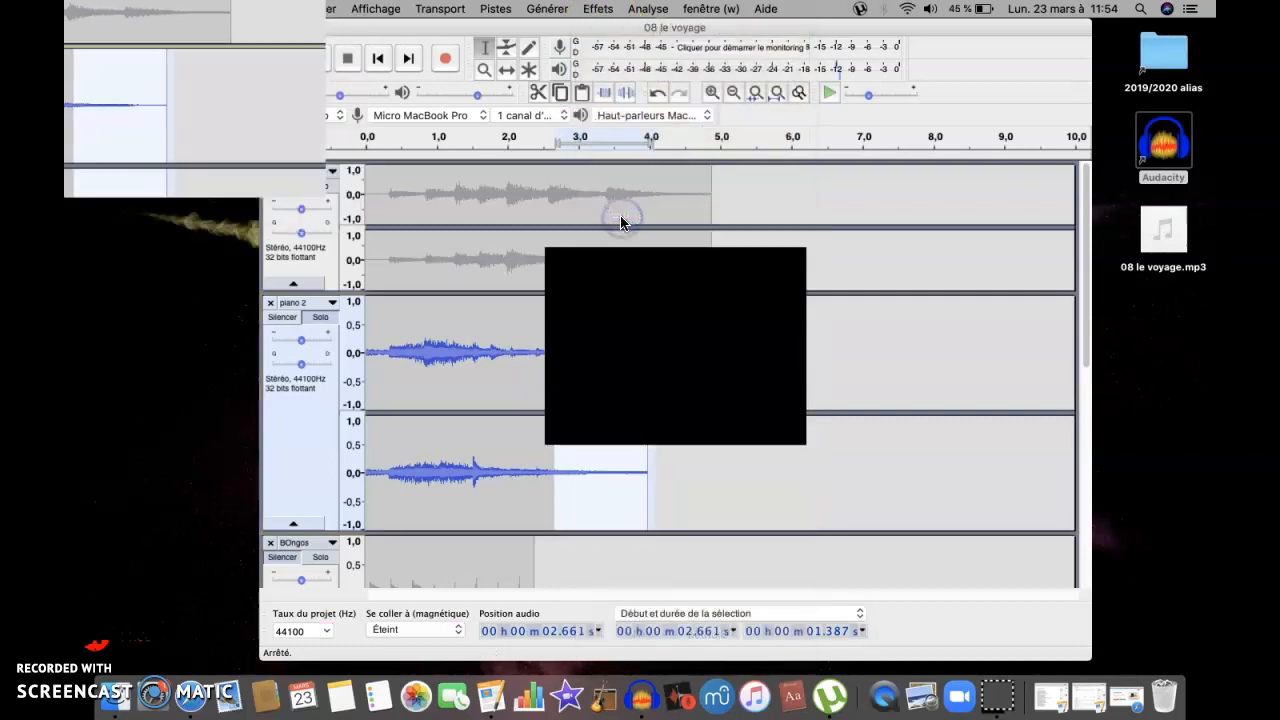
Apply the Distorsion effect with type Saturation dure to the entire piano 2 passage and listen to it
{"action": "left_click_drag", "start_coordinate": [648, 363], "coordinate": [357, 354]}
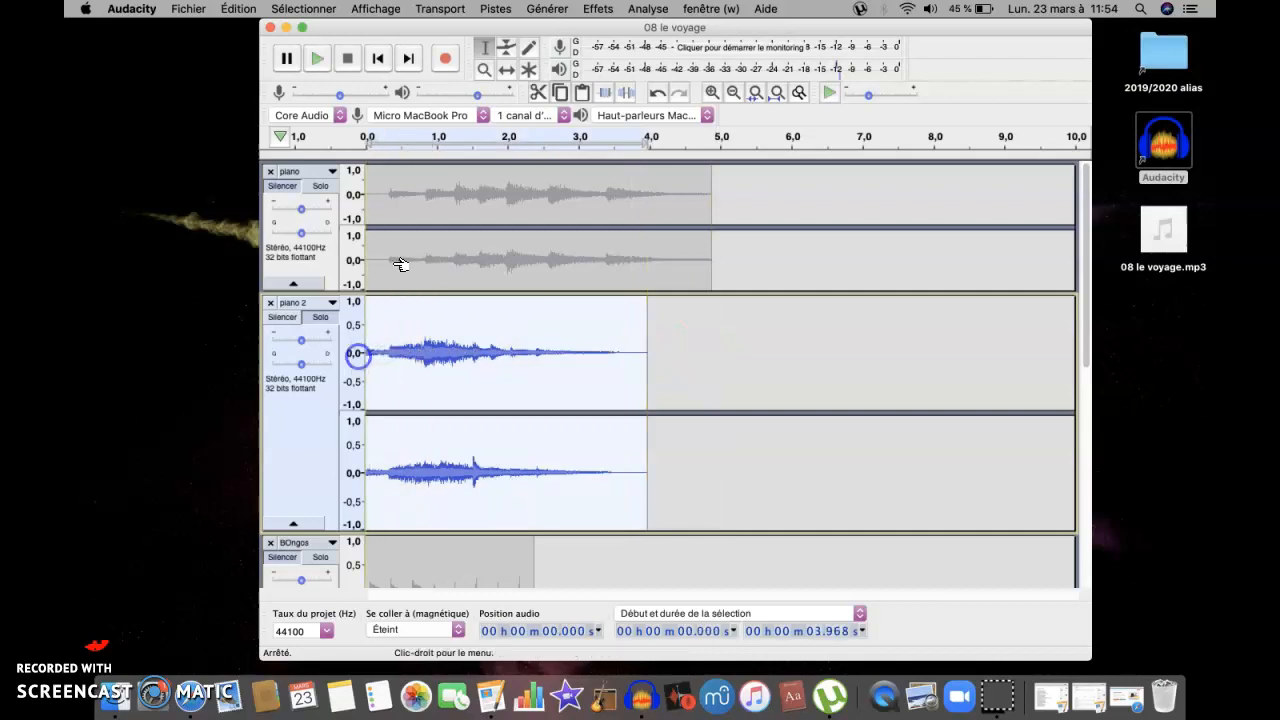
{"action": "left_click", "coordinate": [595, 12]}
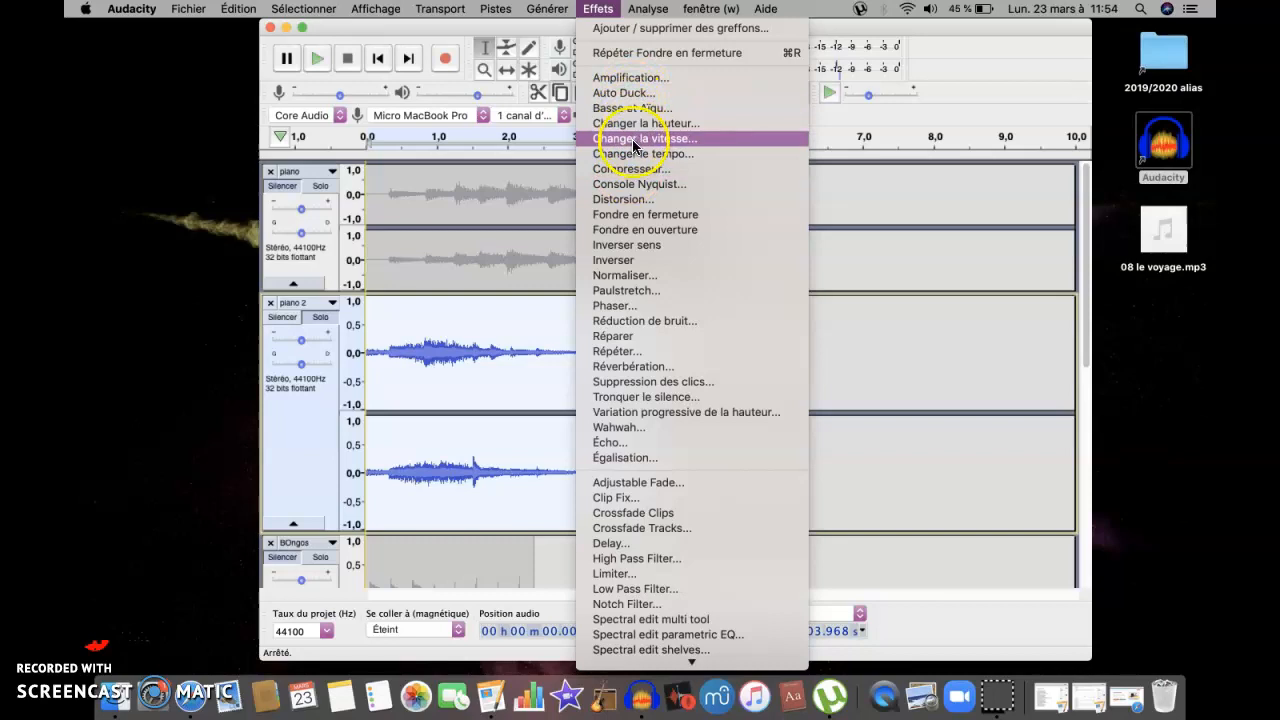
{"action": "left_click", "coordinate": [616, 199]}
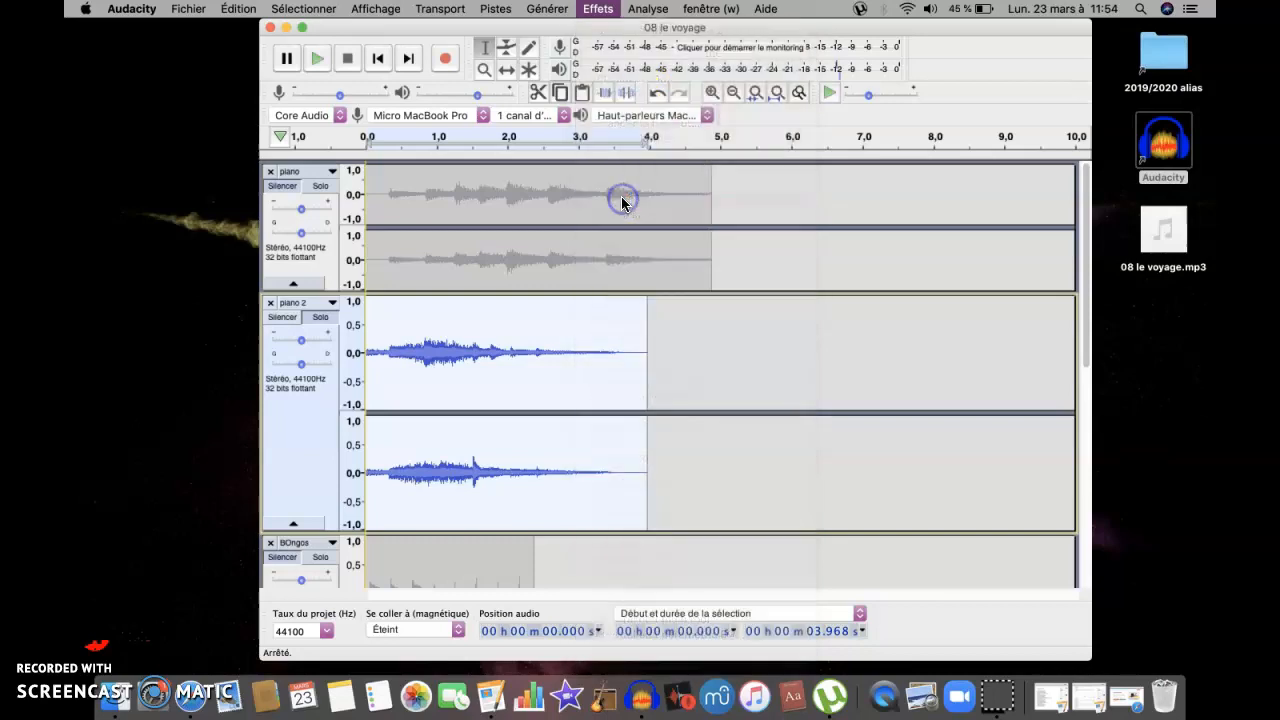
{"action": "left_click", "coordinate": [982, 465]}
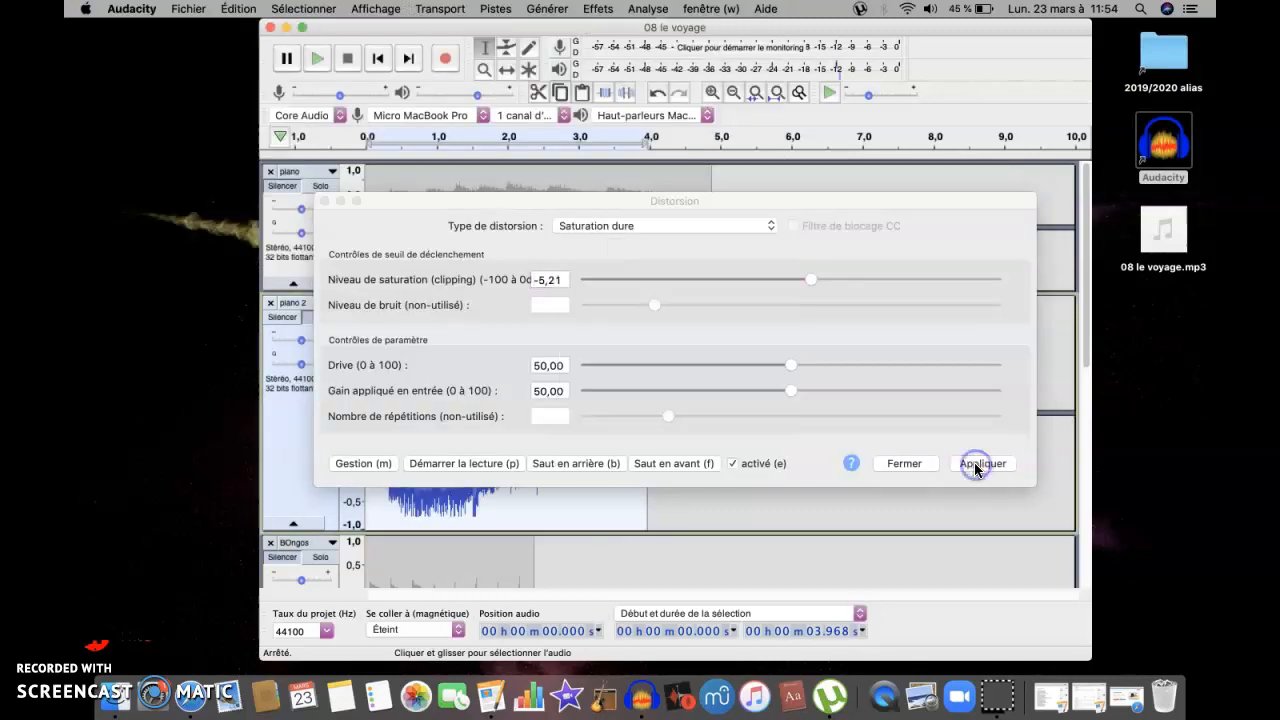
{"action": "left_click", "coordinate": [326, 203]}
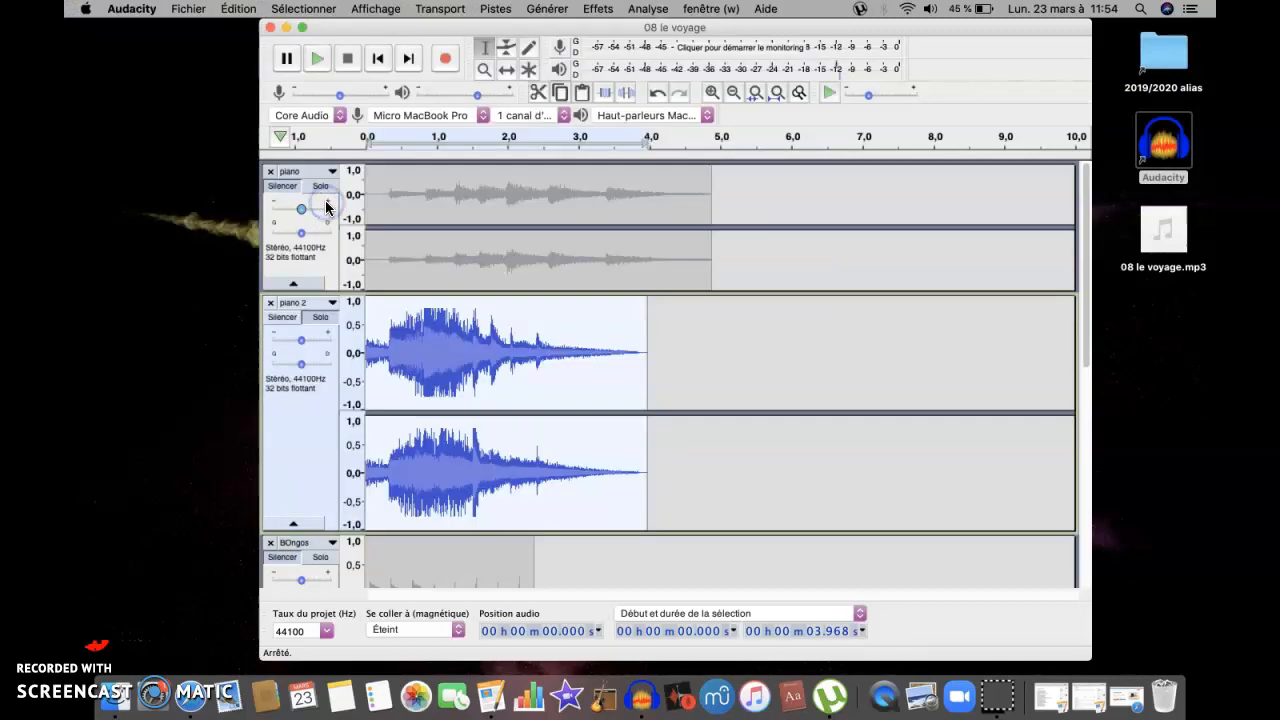
{"action": "key", "text": "space"}
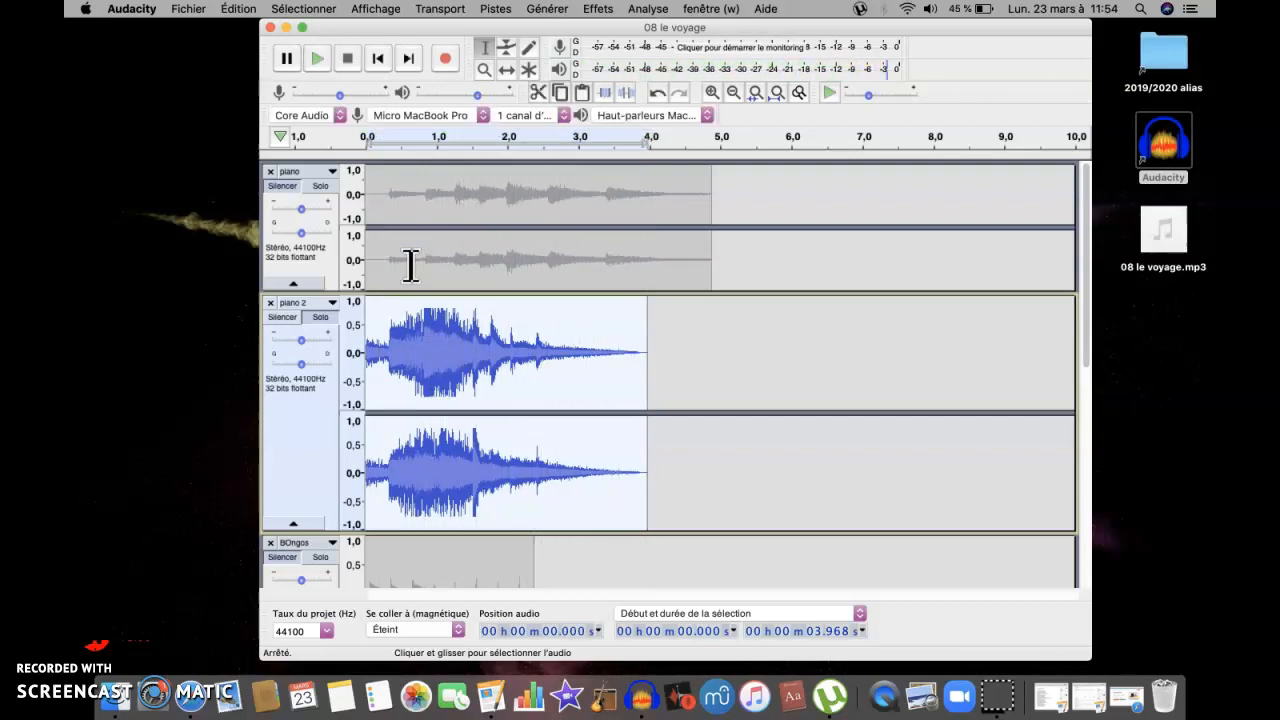
Solo the BOngos track and listen to its passage from the start
{"action": "scroll", "coordinate": [574, 314], "scroll_direction": "down", "scroll_amount": 8}
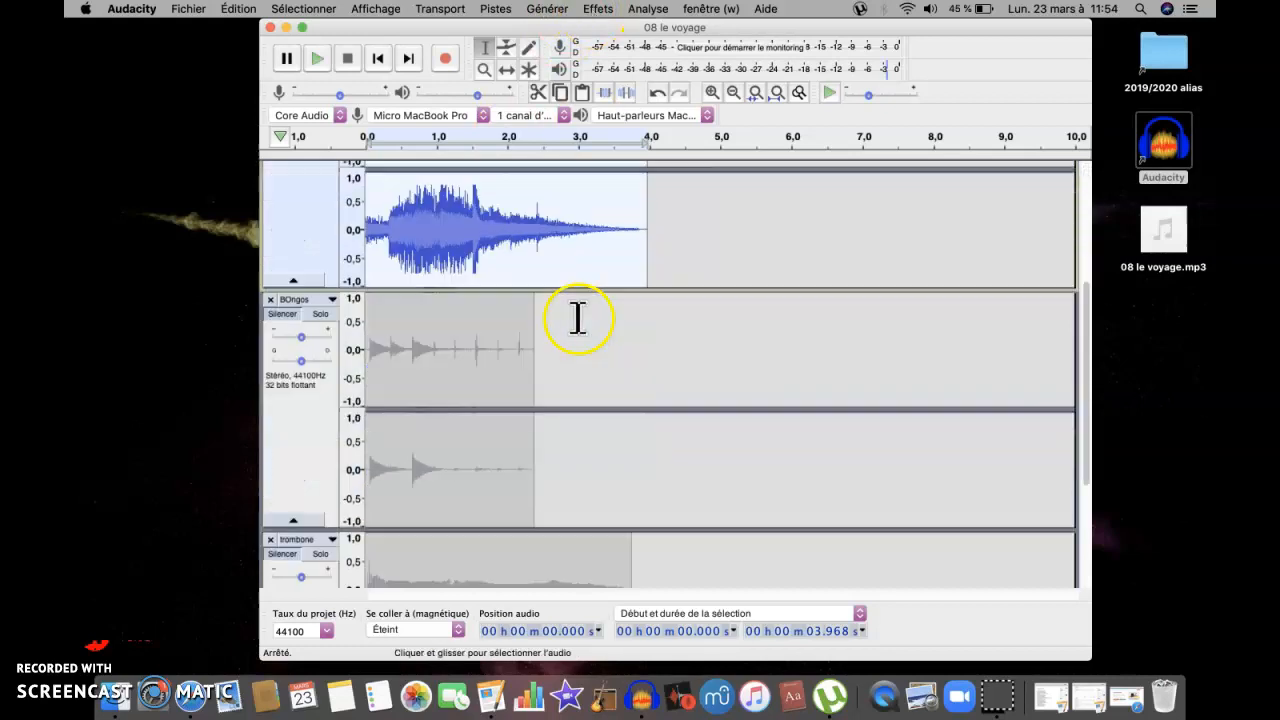
{"action": "left_click", "coordinate": [321, 199]}
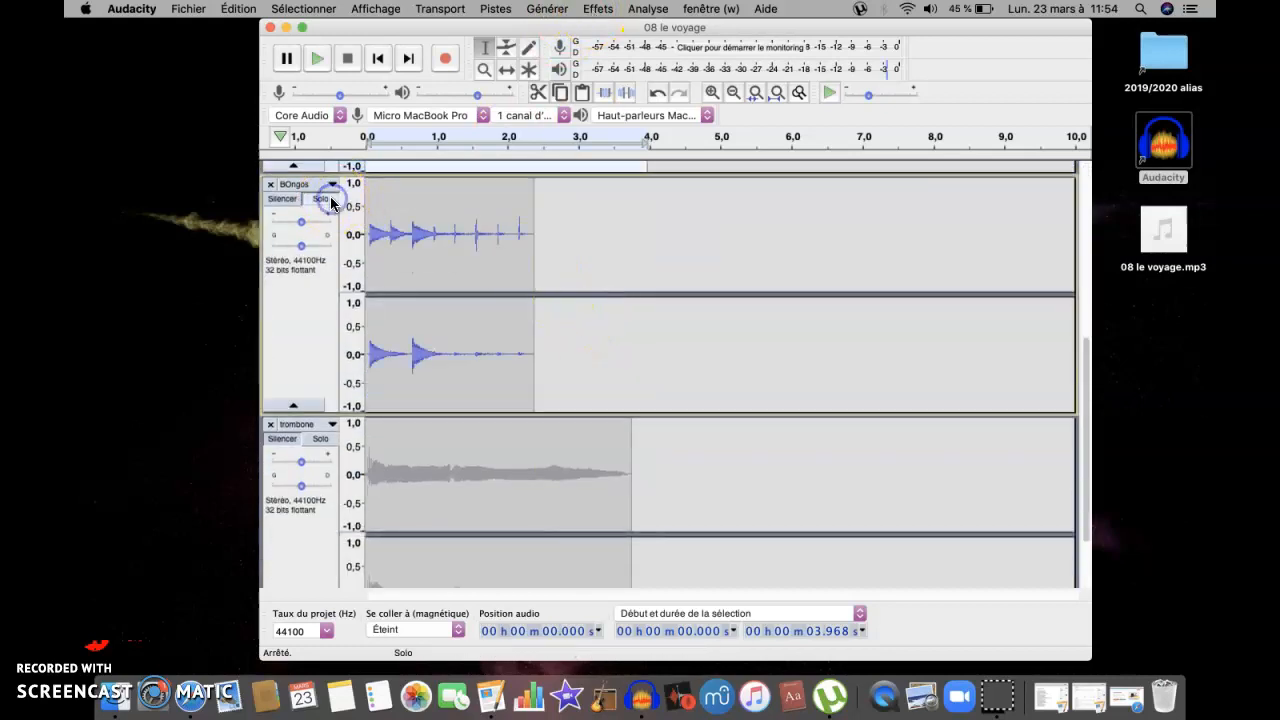
{"action": "key", "text": "space"}
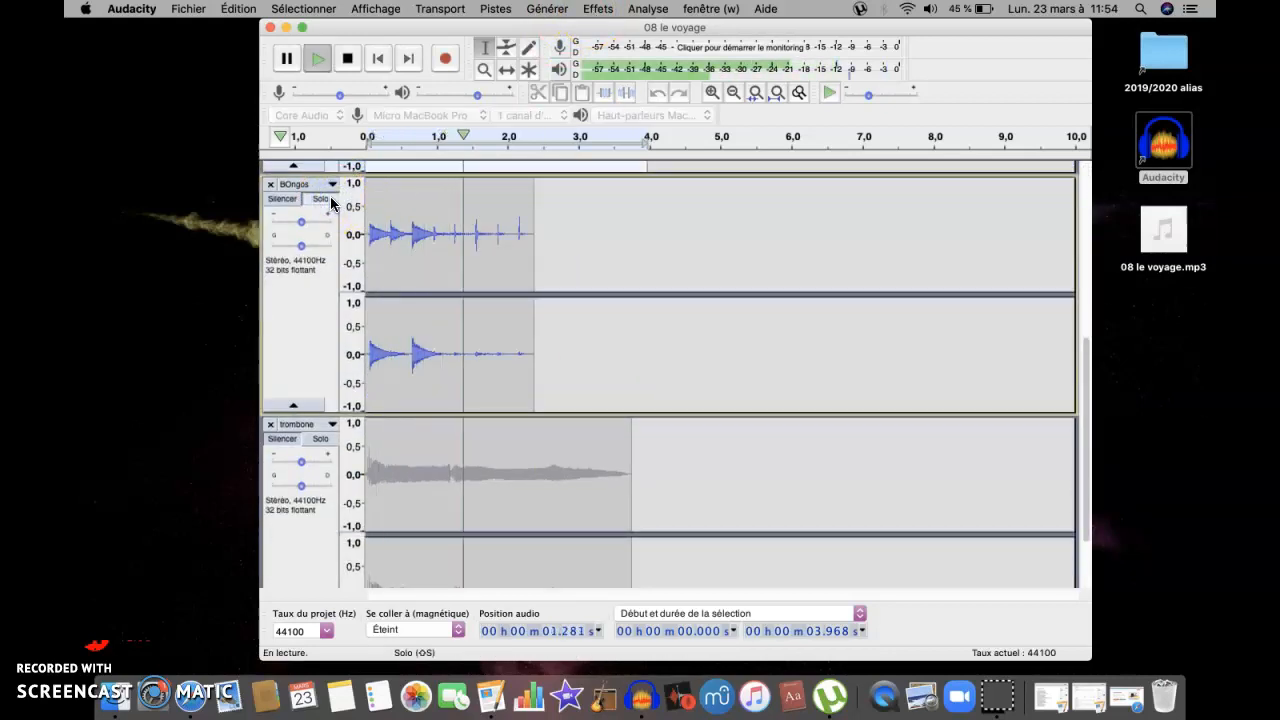
{"action": "key", "text": "space"}
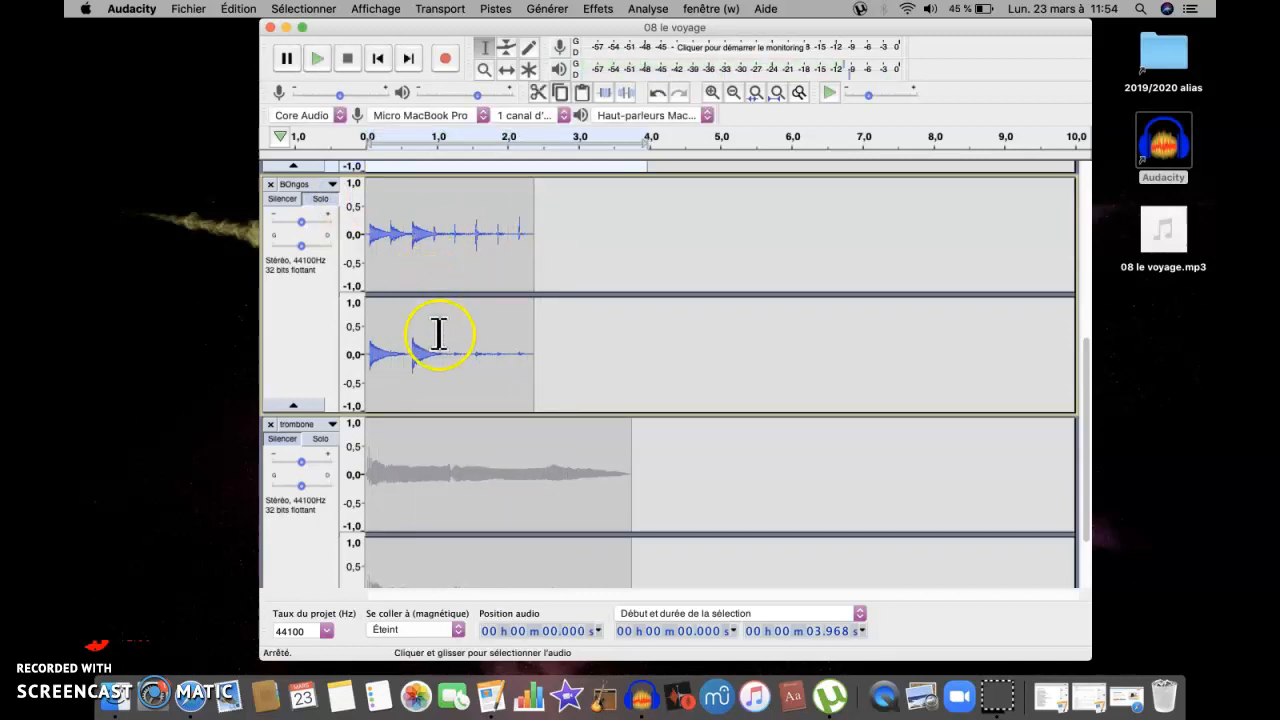
Select the whole BOngos passage and add a new stereo track to the project
{"action": "double_click", "coordinate": [465, 358]}
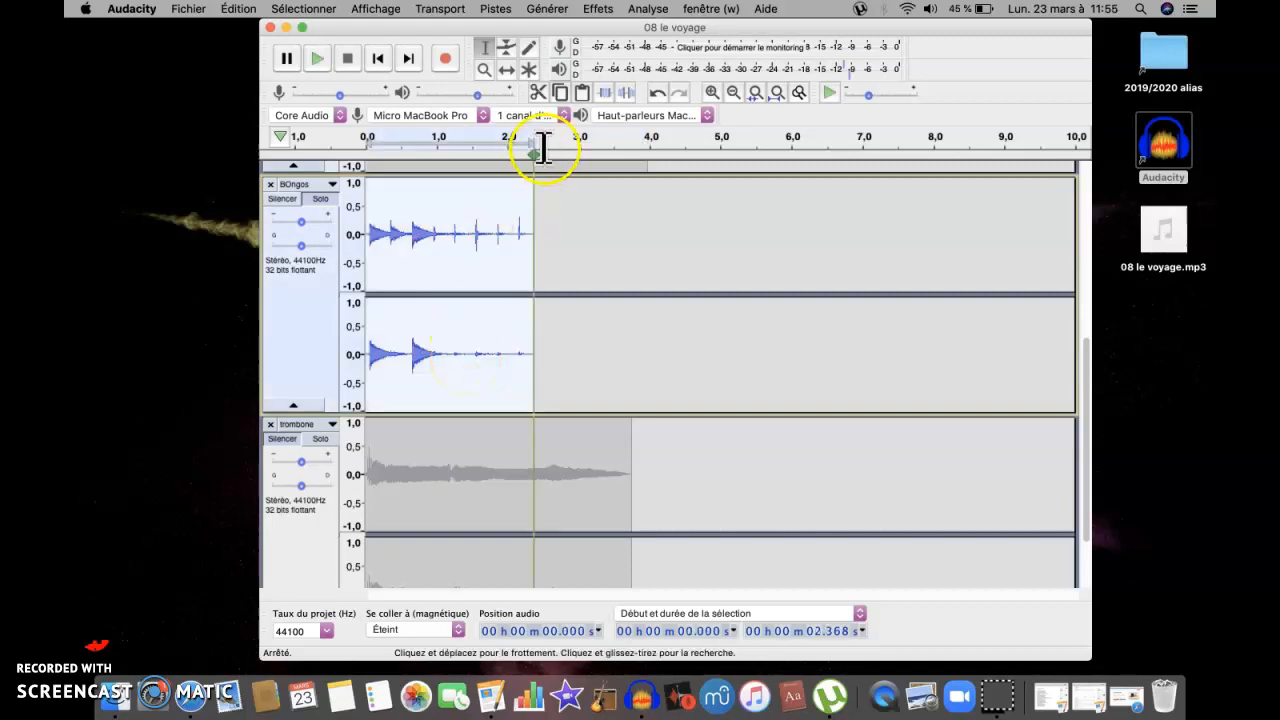
{"action": "left_click", "coordinate": [496, 10]}
{"action": "mouse_move", "coordinate": [496, 28]}
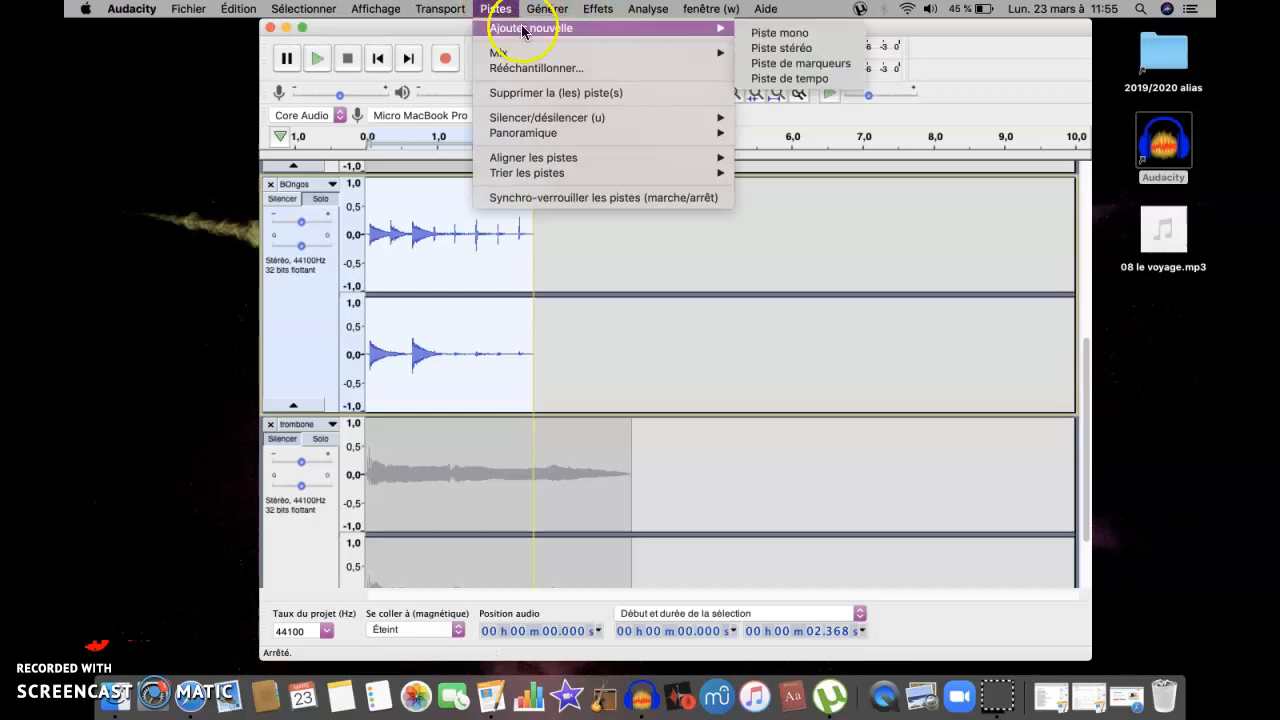
{"action": "left_click", "coordinate": [765, 47]}
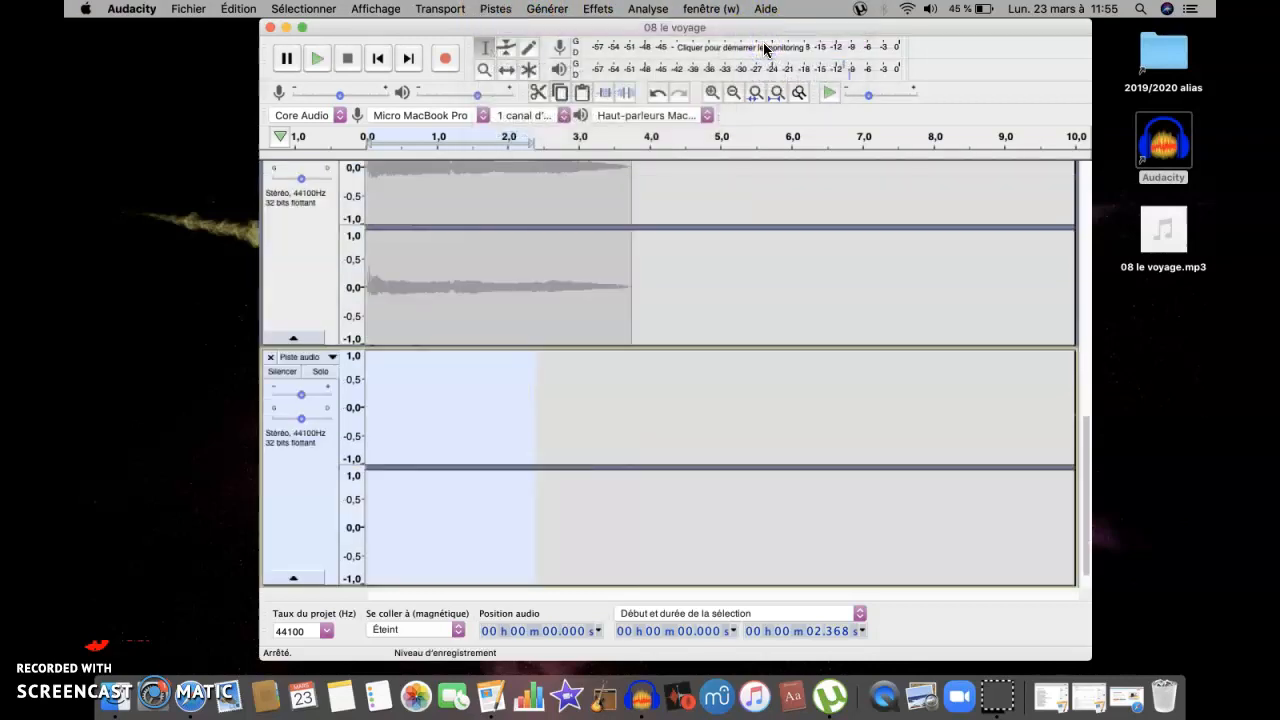
Reduce the trombone track's height and paste a copy of the BOngos passage into the new stereo track at 2.368 s
{"action": "scroll", "coordinate": [575, 370], "scroll_direction": "up", "scroll_amount": 5}
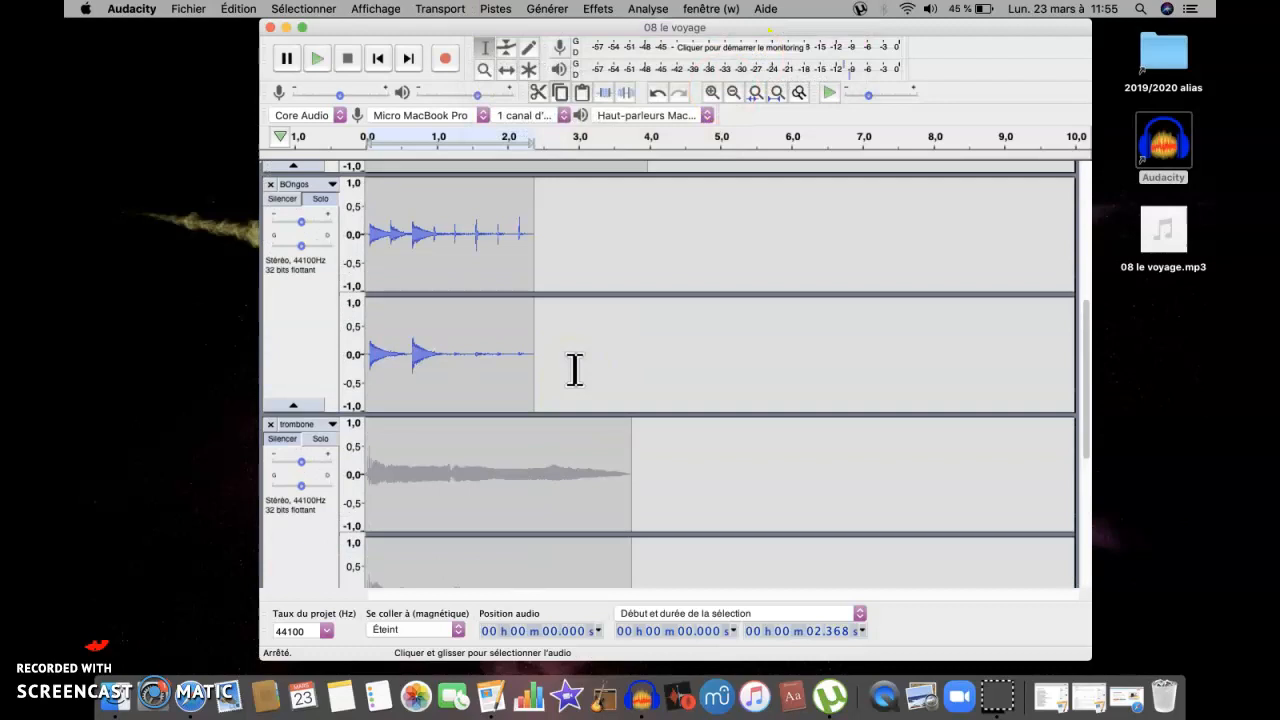
{"action": "left_click", "coordinate": [465, 277]}
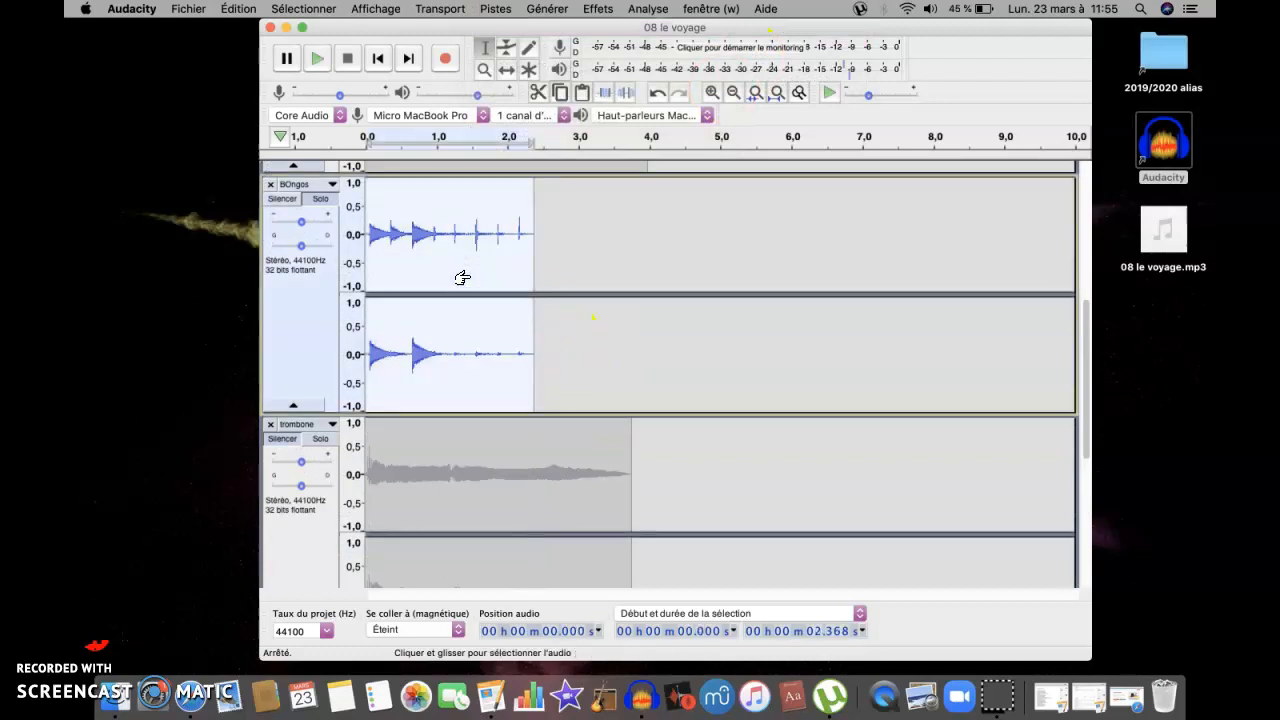
{"action": "scroll", "coordinate": [462, 277], "scroll_direction": "down", "scroll_amount": 5}
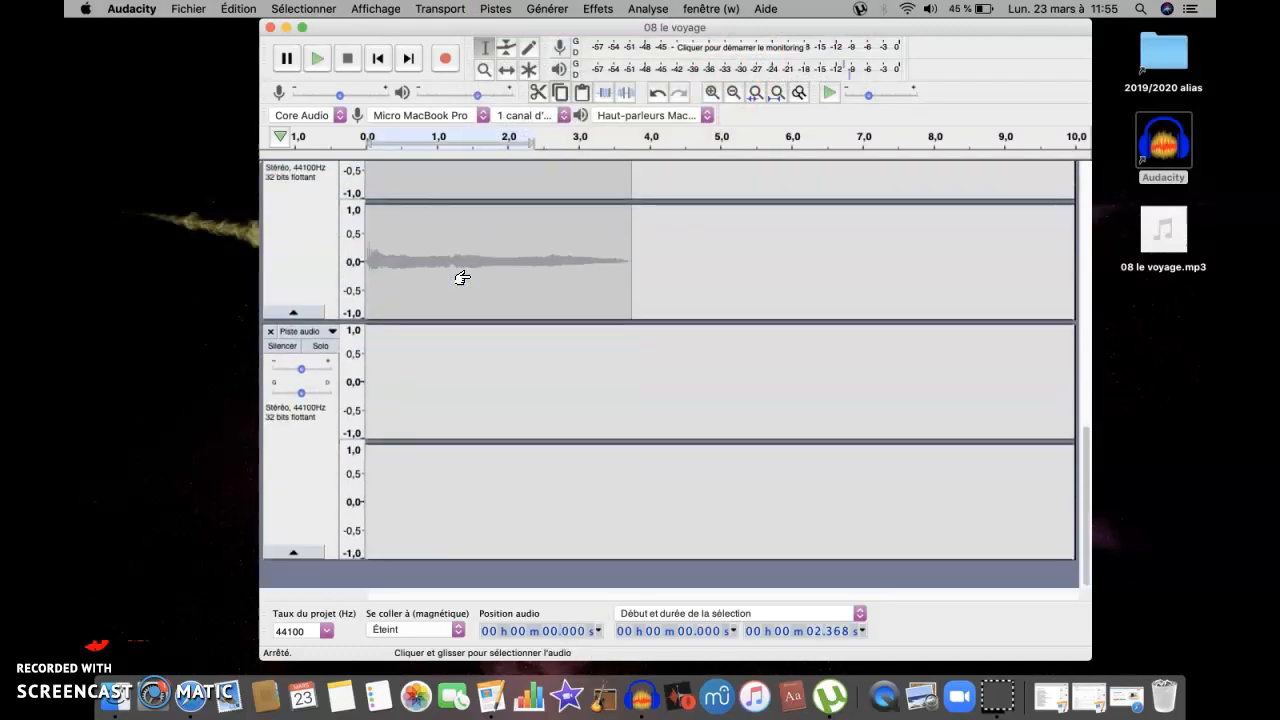
{"action": "left_click", "coordinate": [473, 305]}
{"action": "left_click_drag", "start_coordinate": [482, 280], "coordinate": [481, 191]}
{"action": "scroll", "coordinate": [528, 257], "scroll_direction": "up", "scroll_amount": 2}
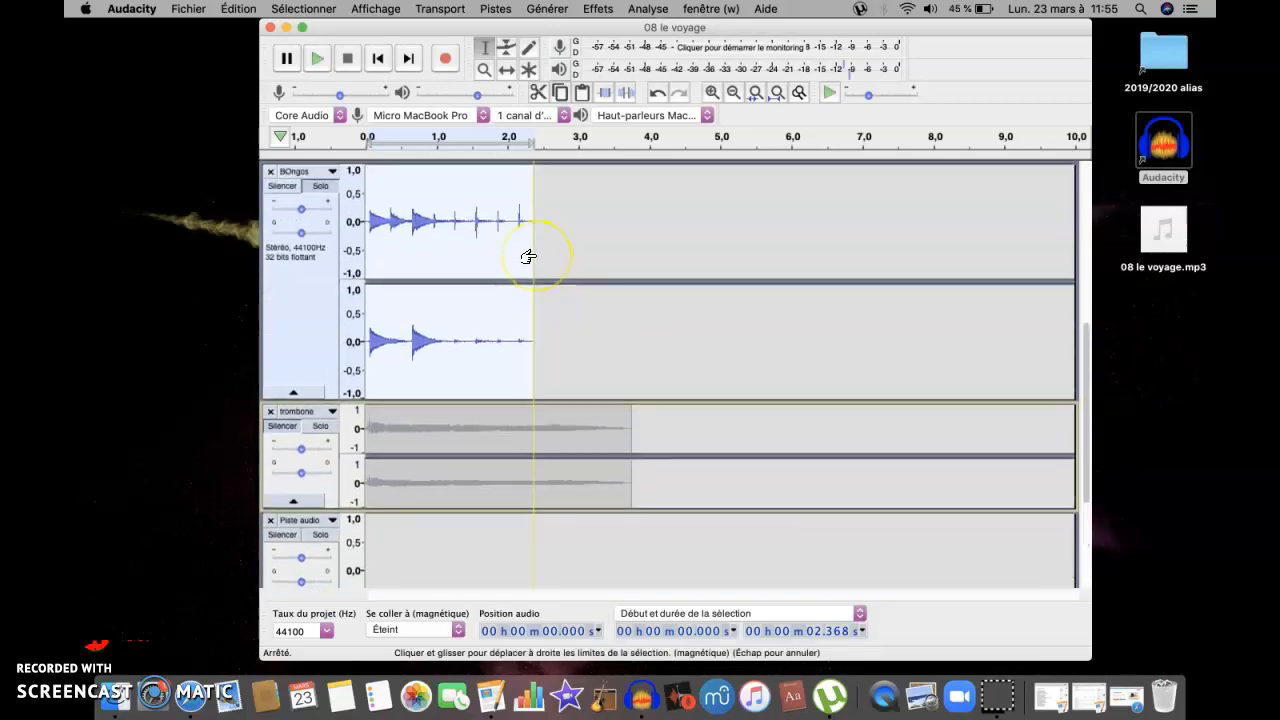
{"action": "scroll", "coordinate": [528, 257], "scroll_direction": "up", "scroll_amount": 1}
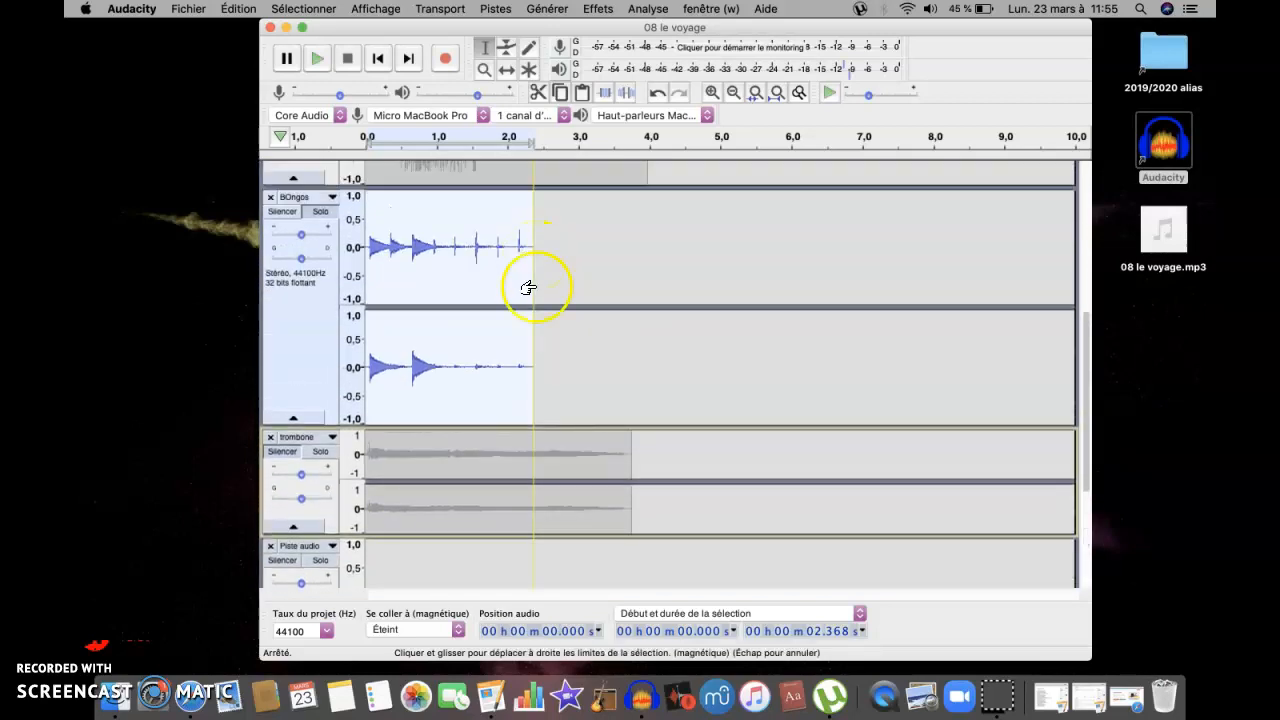
{"action": "left_click", "coordinate": [534, 545]}
{"action": "key", "text": "super+v"}
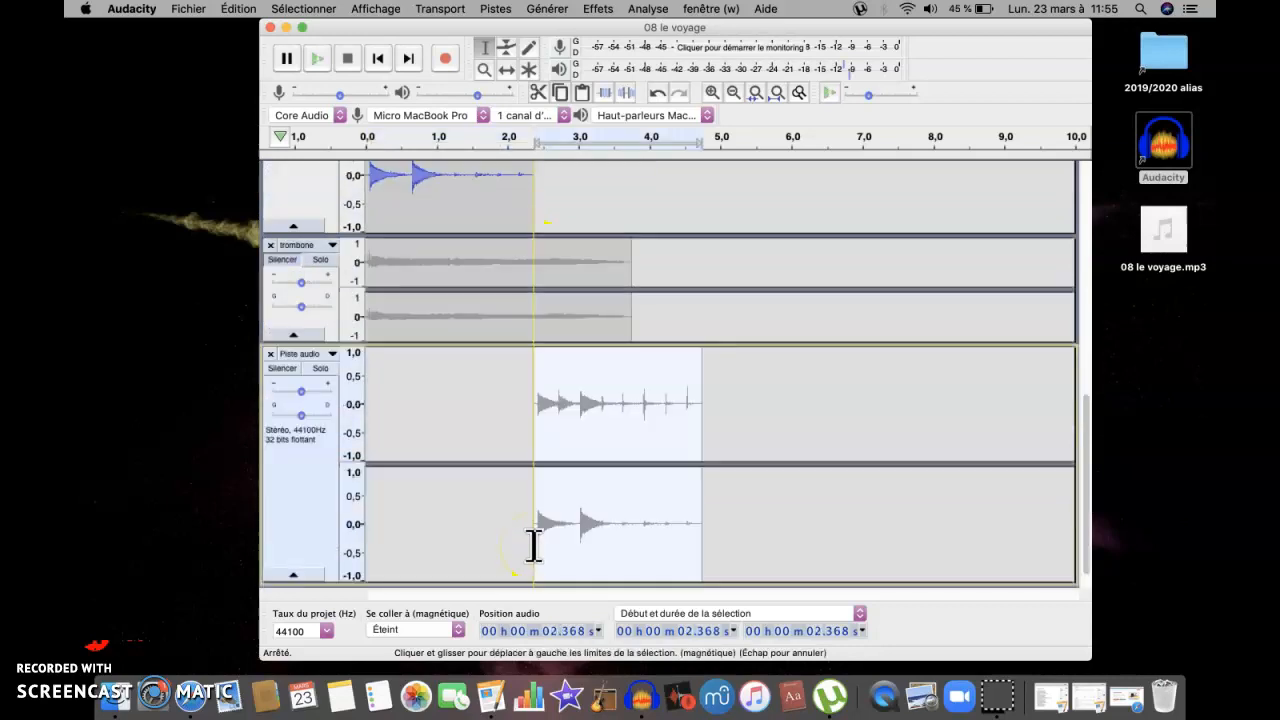
Paste the bongos passage again at 4.780 s in the BOngos track and at 7.204 s in the new stereo track
{"action": "left_click", "coordinate": [705, 228]}
{"action": "key", "text": "super+v"}
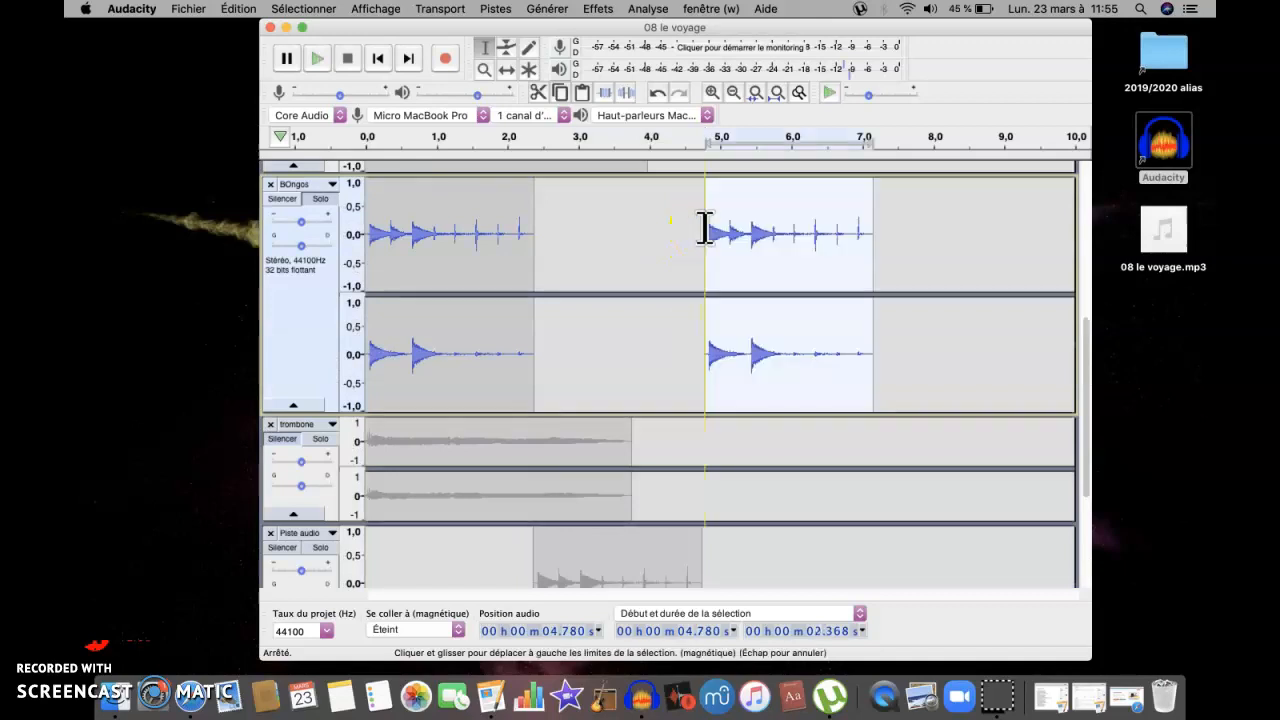
{"action": "left_click", "coordinate": [876, 535]}
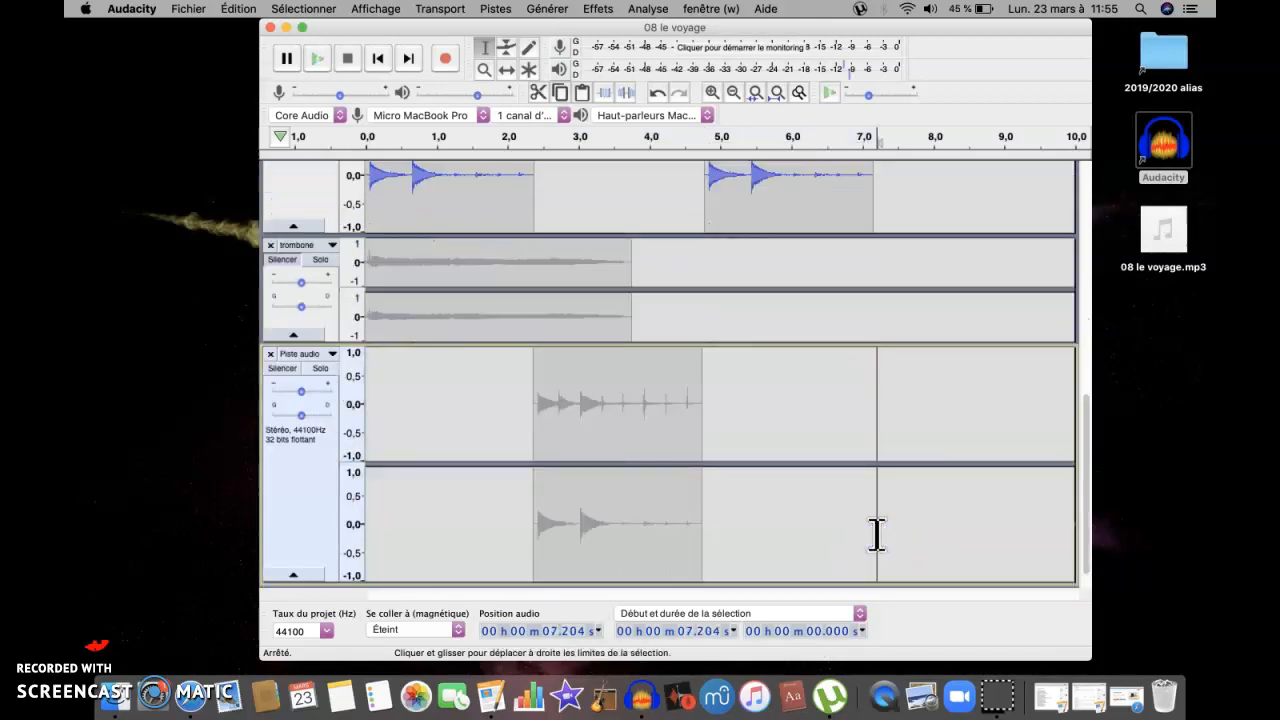
{"action": "key", "text": "super+v"}
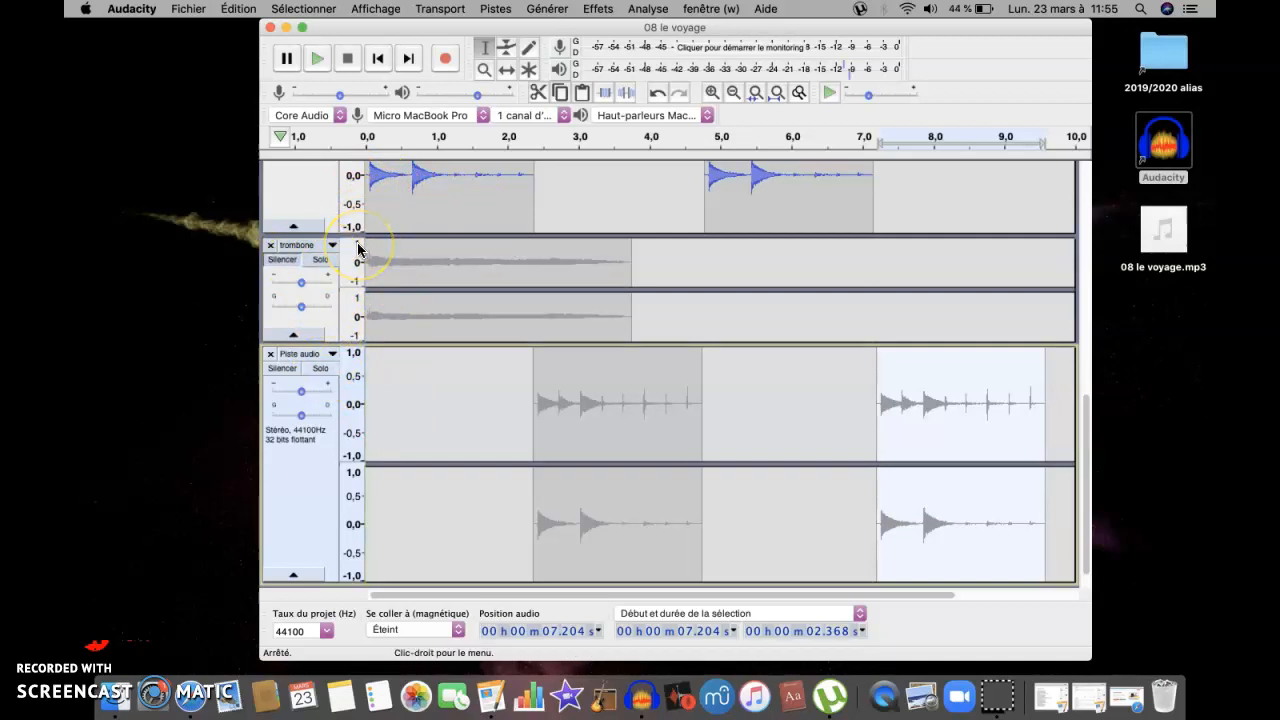
Release the solo on the BOngos track
{"action": "scroll", "coordinate": [487, 289], "scroll_direction": "down", "scroll_amount": 2}
{"action": "scroll", "coordinate": [487, 289], "scroll_direction": "up", "scroll_amount": 5}
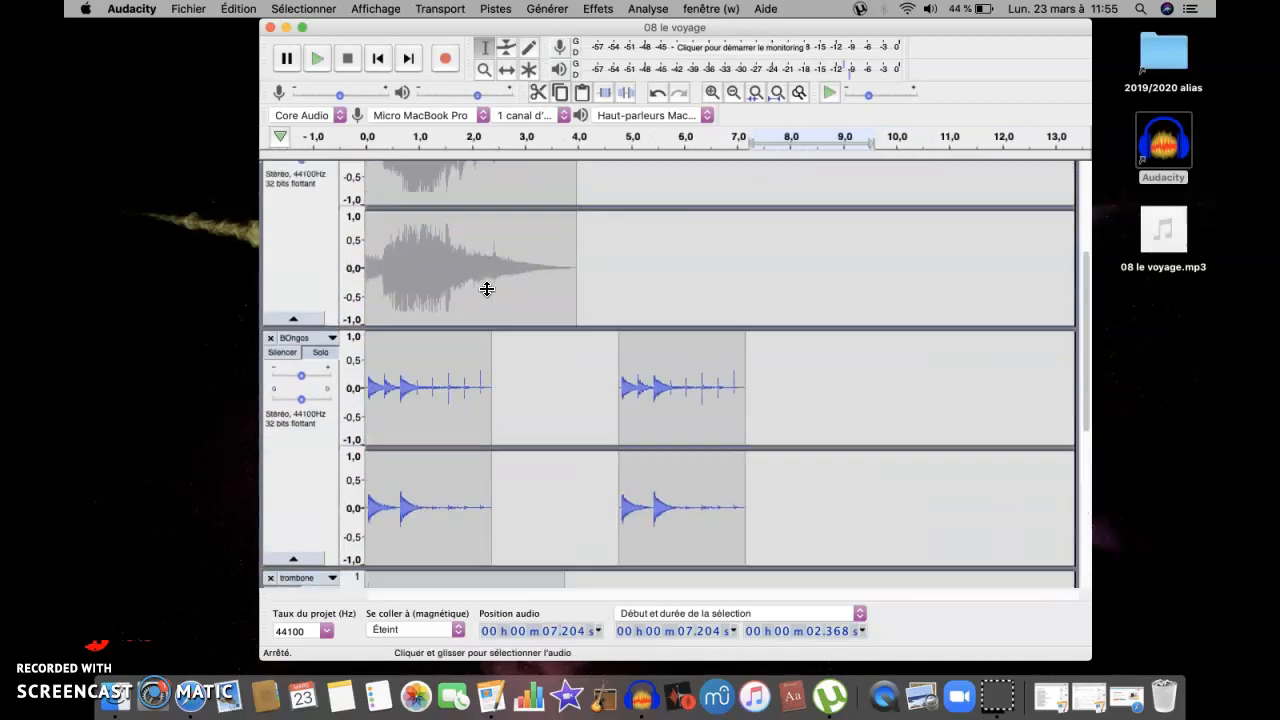
{"action": "scroll", "coordinate": [487, 289], "scroll_direction": "up", "scroll_amount": 2}
{"action": "left_click", "coordinate": [364, 375]}
{"action": "left_click", "coordinate": [322, 391]}
{"action": "scroll", "coordinate": [326, 395], "scroll_direction": "down", "scroll_amount": 1}
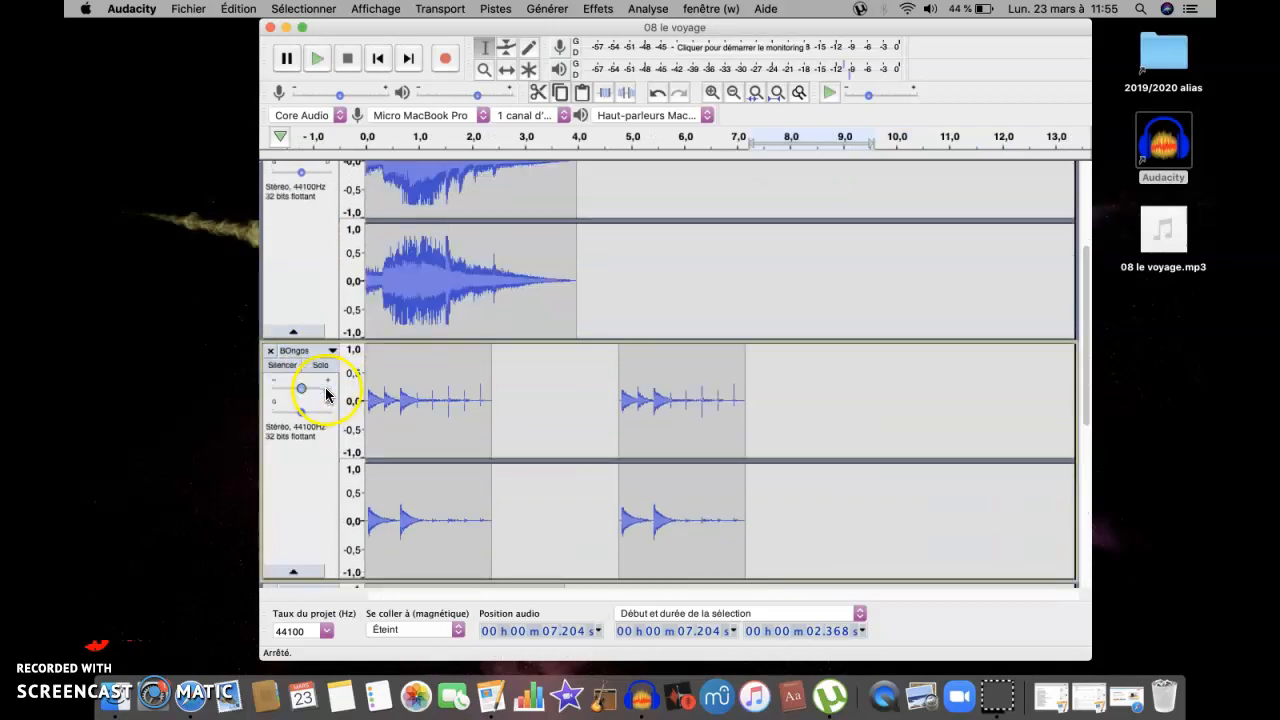
Mute the piano, piano 2 and trombone tracks and return the playback position to the start
{"action": "scroll", "coordinate": [312, 247], "scroll_direction": "up", "scroll_amount": 8}
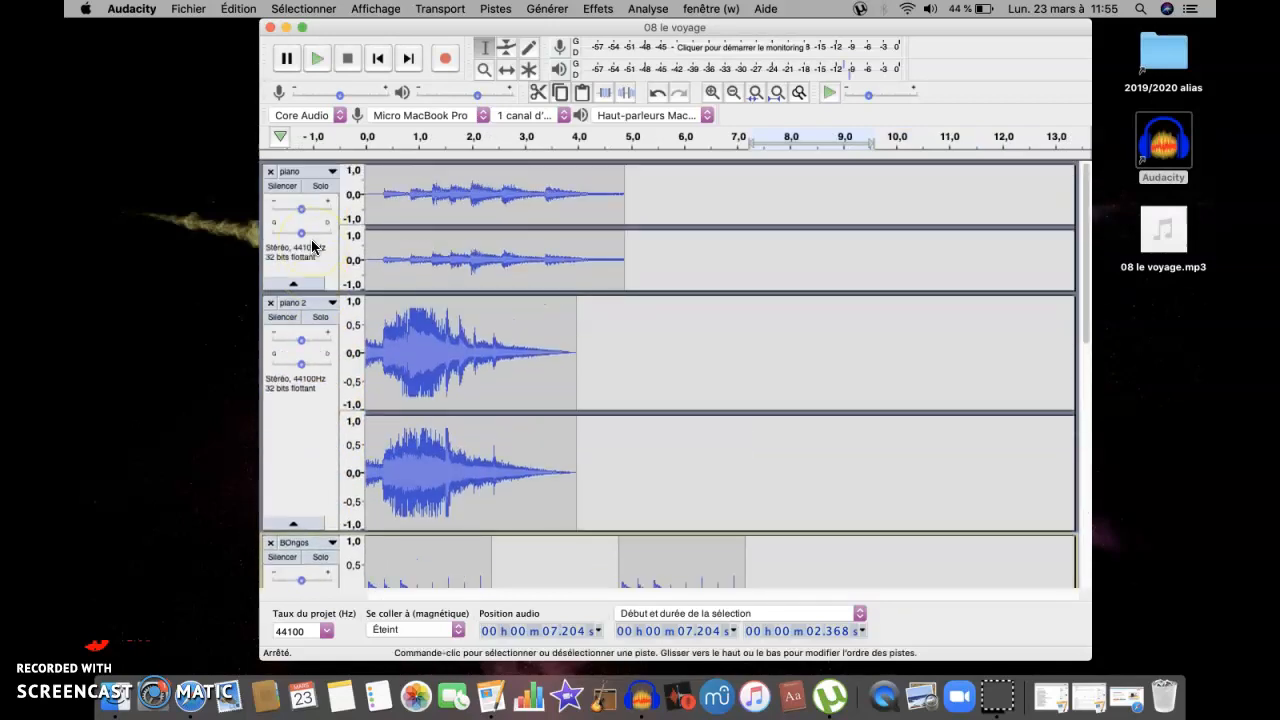
{"action": "left_click", "coordinate": [284, 186]}
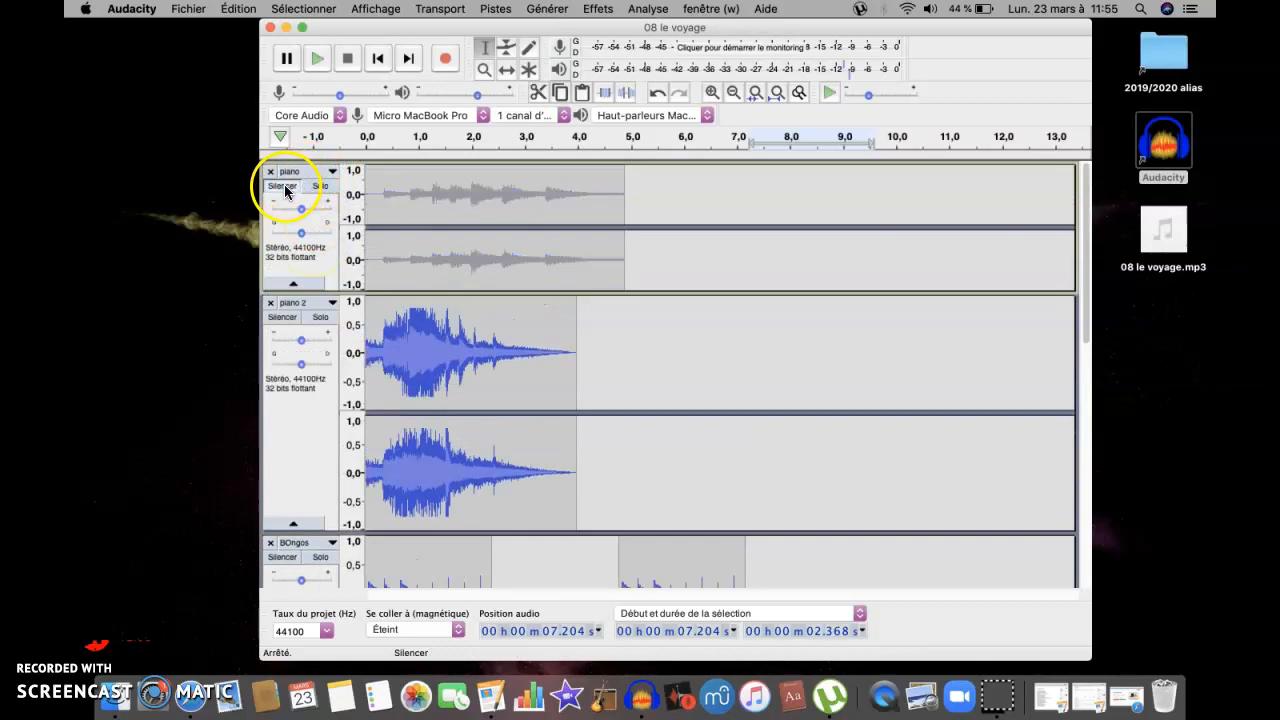
{"action": "left_click", "coordinate": [272, 313]}
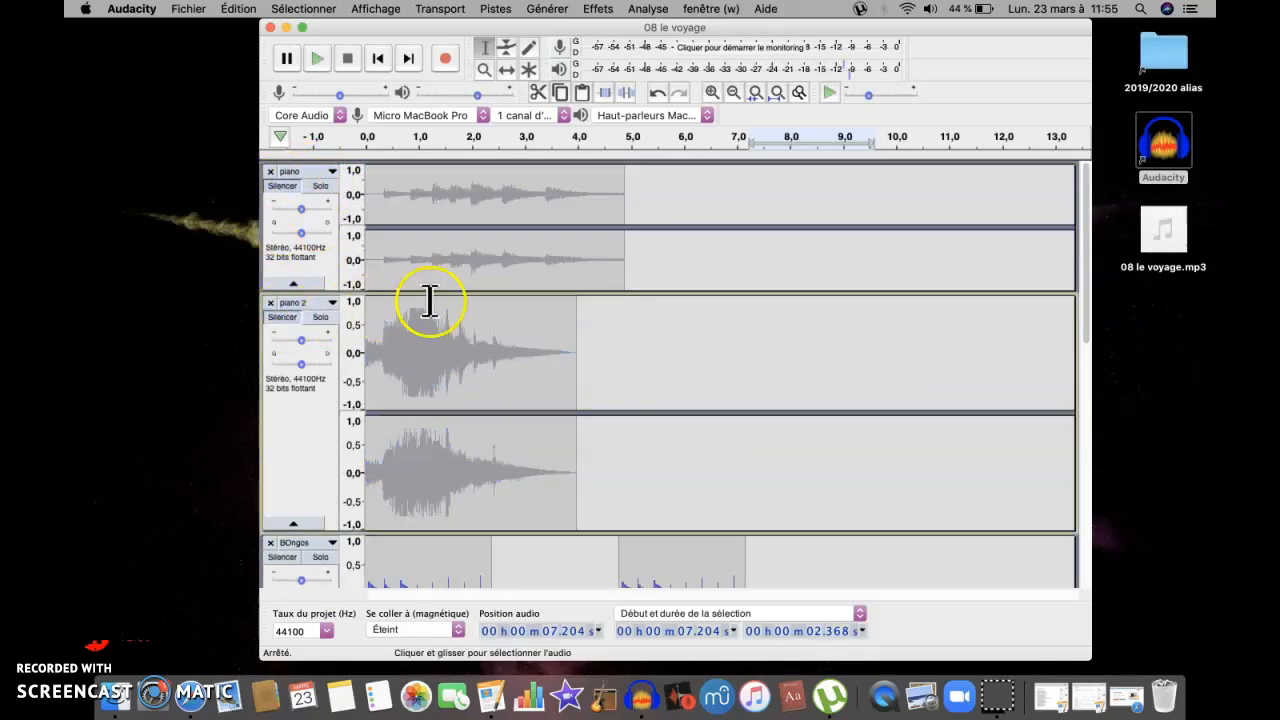
{"action": "scroll", "coordinate": [428, 300], "scroll_direction": "down", "scroll_amount": 15}
{"action": "left_click", "coordinate": [282, 362]}
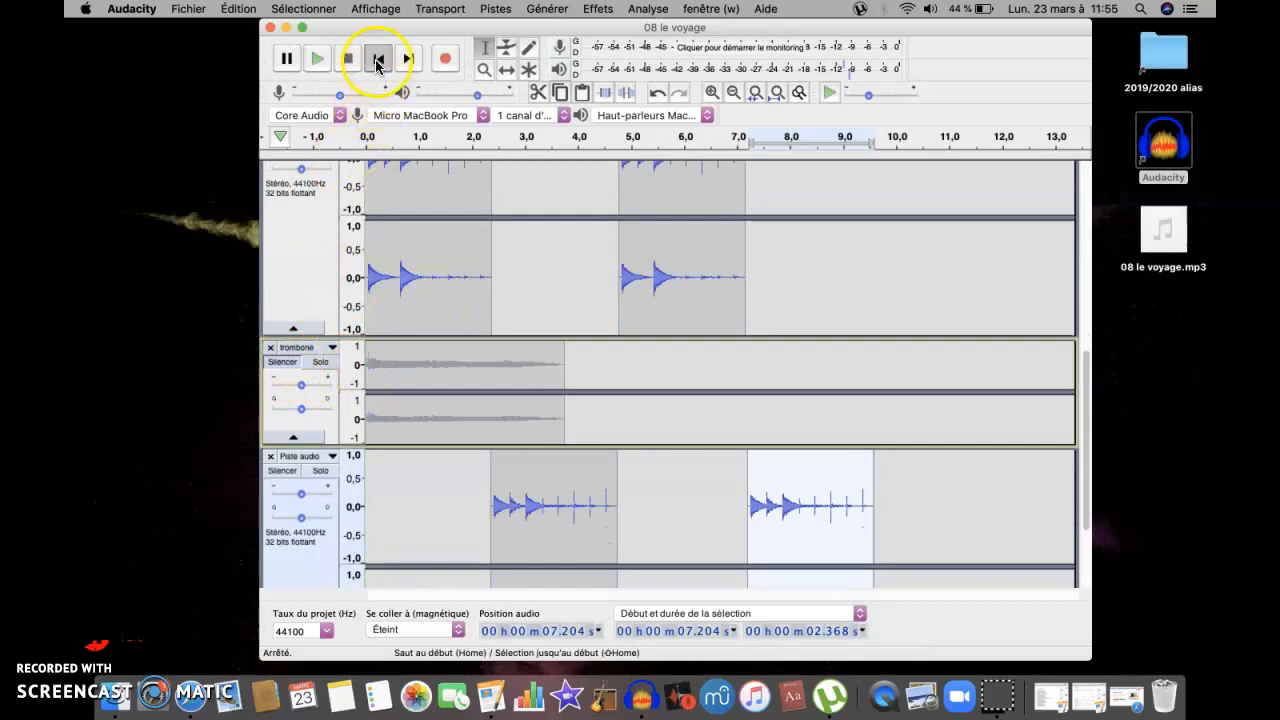
{"action": "left_click", "coordinate": [378, 61]}
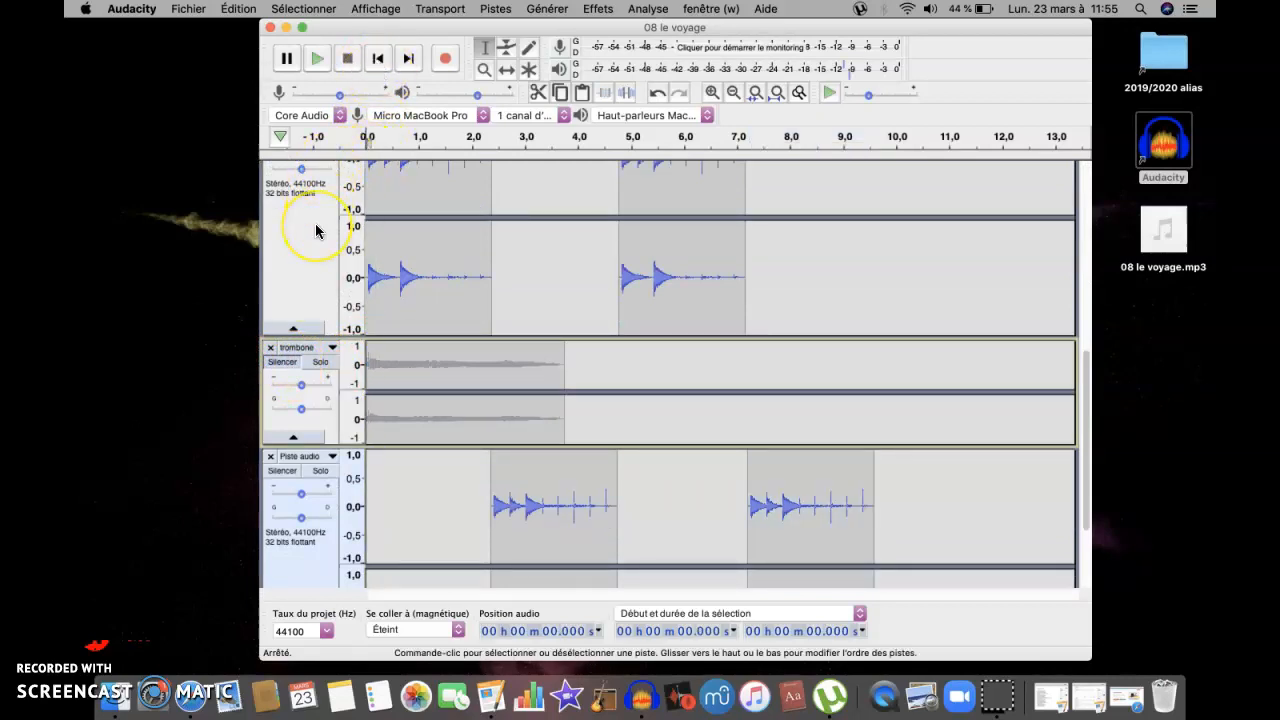
Pan the BOngos track 80% to the right and the new bongos track far to the left
{"action": "scroll", "coordinate": [315, 231], "scroll_direction": "up", "scroll_amount": 4}
{"action": "left_click", "coordinate": [300, 335]}
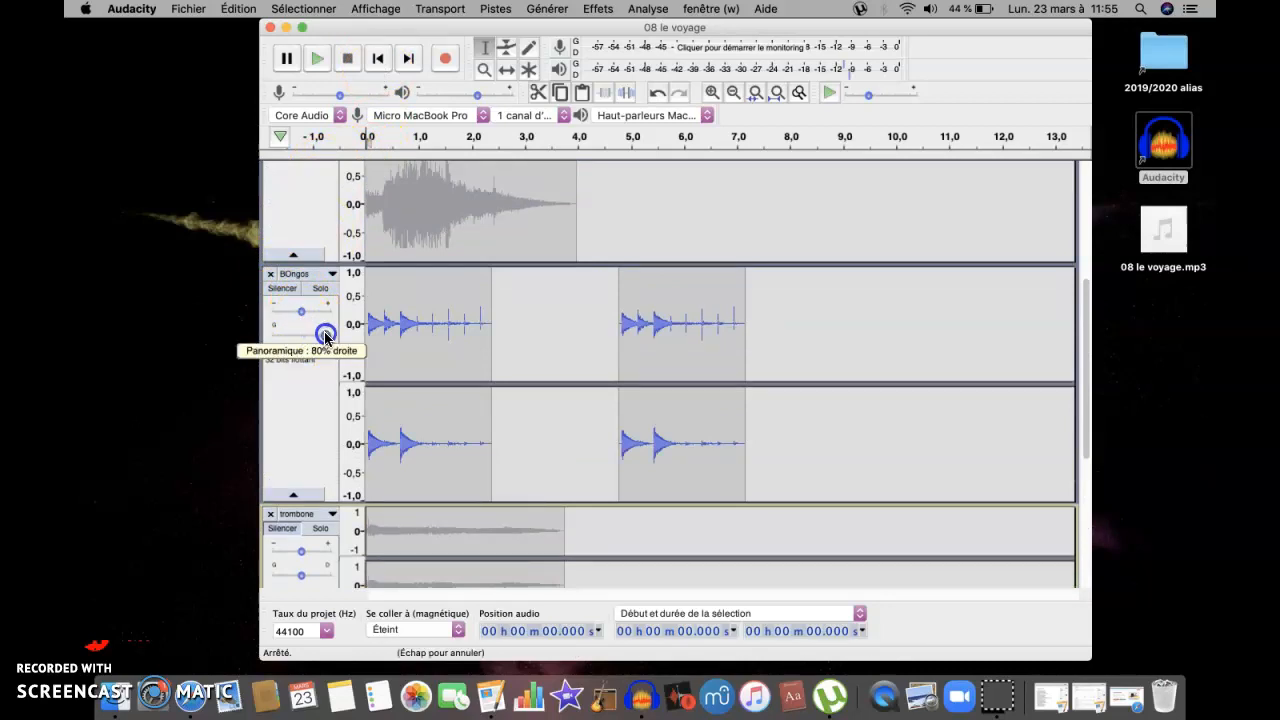
{"action": "scroll", "coordinate": [420, 334], "scroll_direction": "down", "scroll_amount": 7}
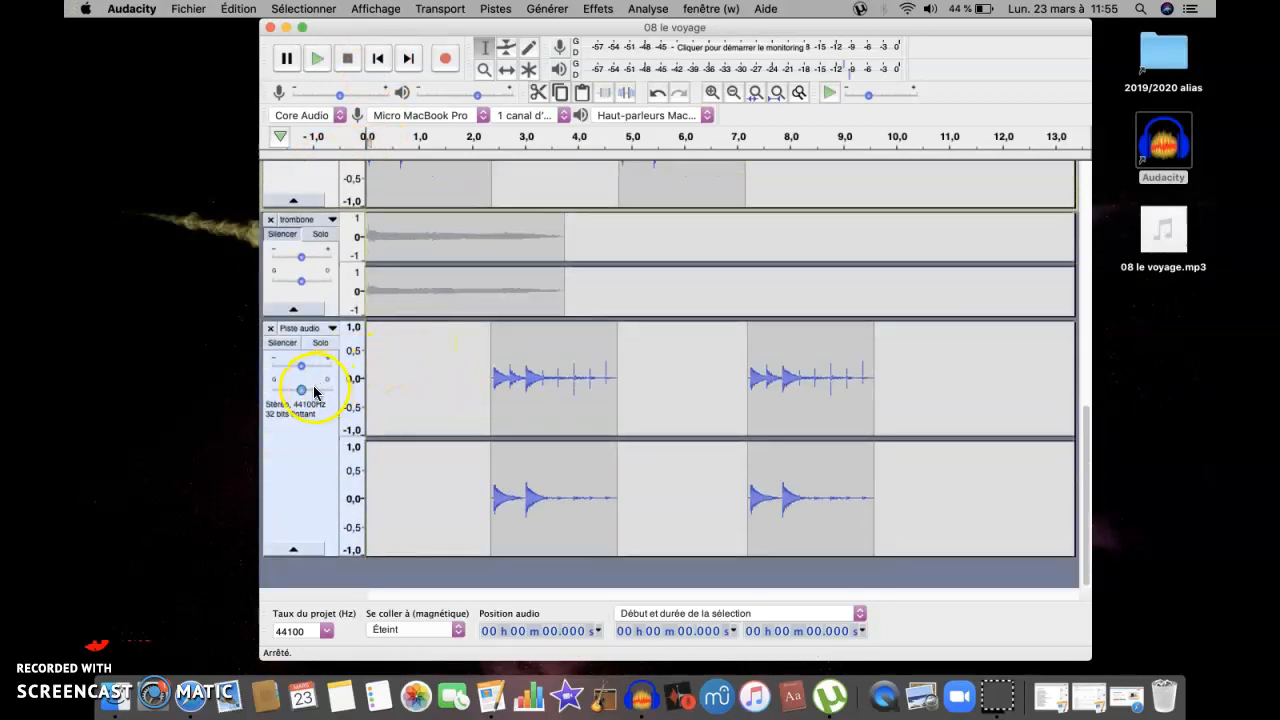
{"action": "left_click_drag", "start_coordinate": [302, 390], "coordinate": [277, 388]}
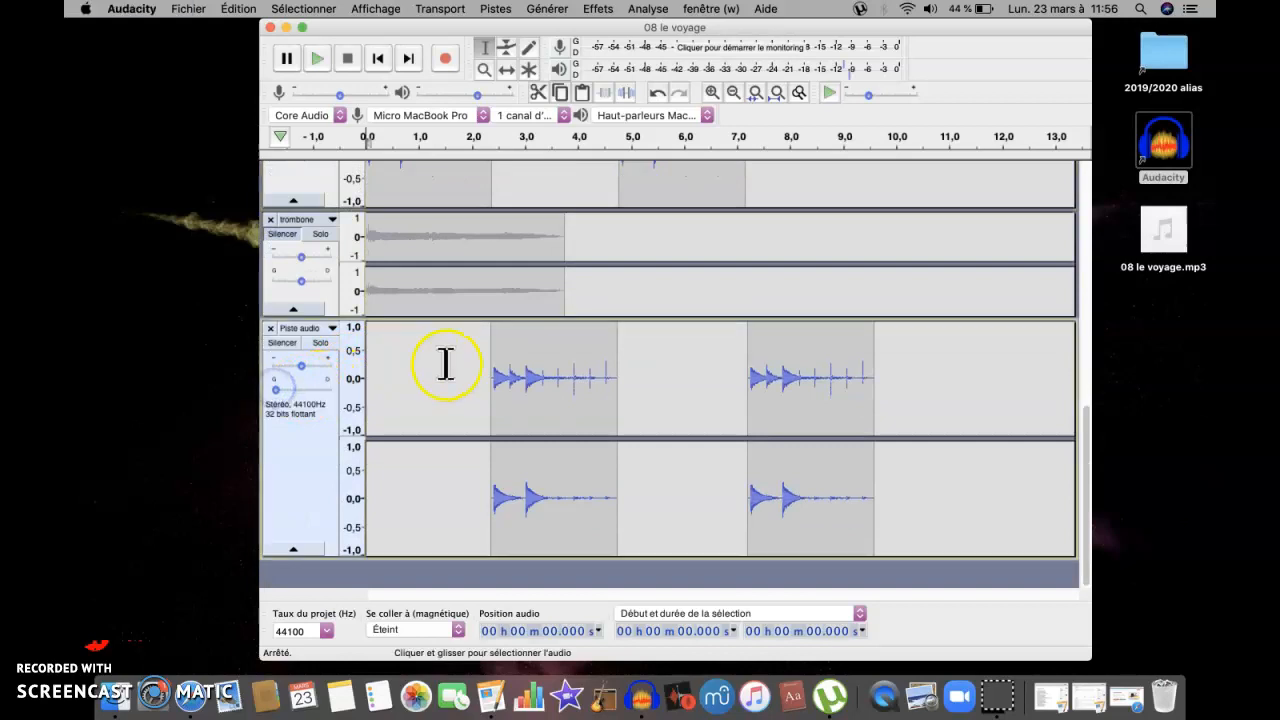
Play the two panned bongos tracks from the start to hear the alternating passages, and stop playback
{"action": "scroll", "coordinate": [445, 363], "scroll_direction": "up", "scroll_amount": 8}
{"action": "scroll", "coordinate": [445, 363], "scroll_direction": "down", "scroll_amount": 2}
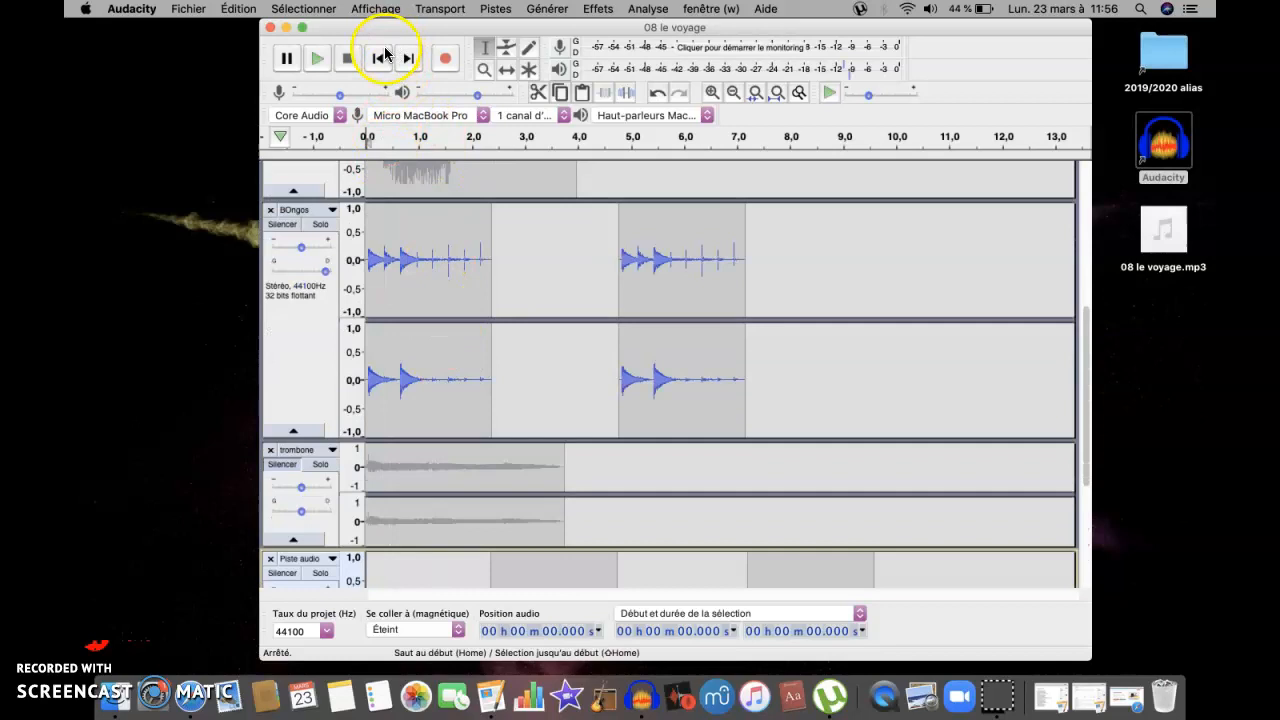
{"action": "key", "text": "space"}
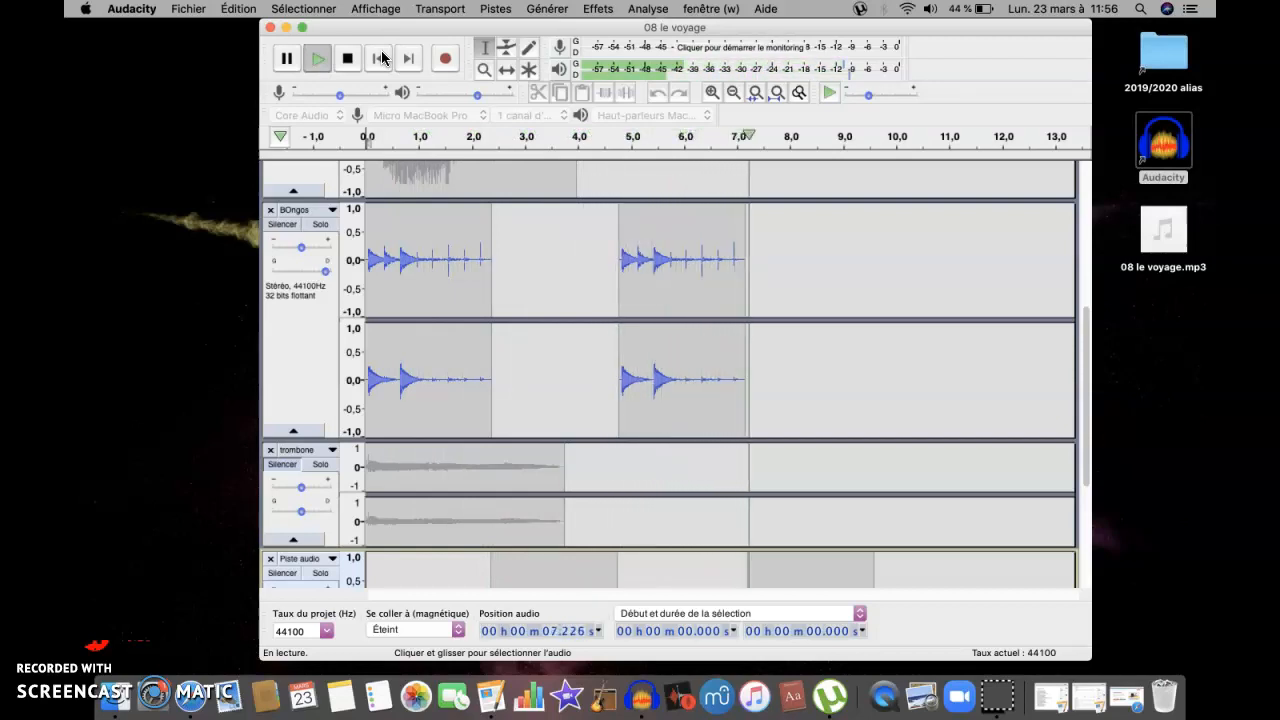
{"action": "left_click", "coordinate": [348, 58]}
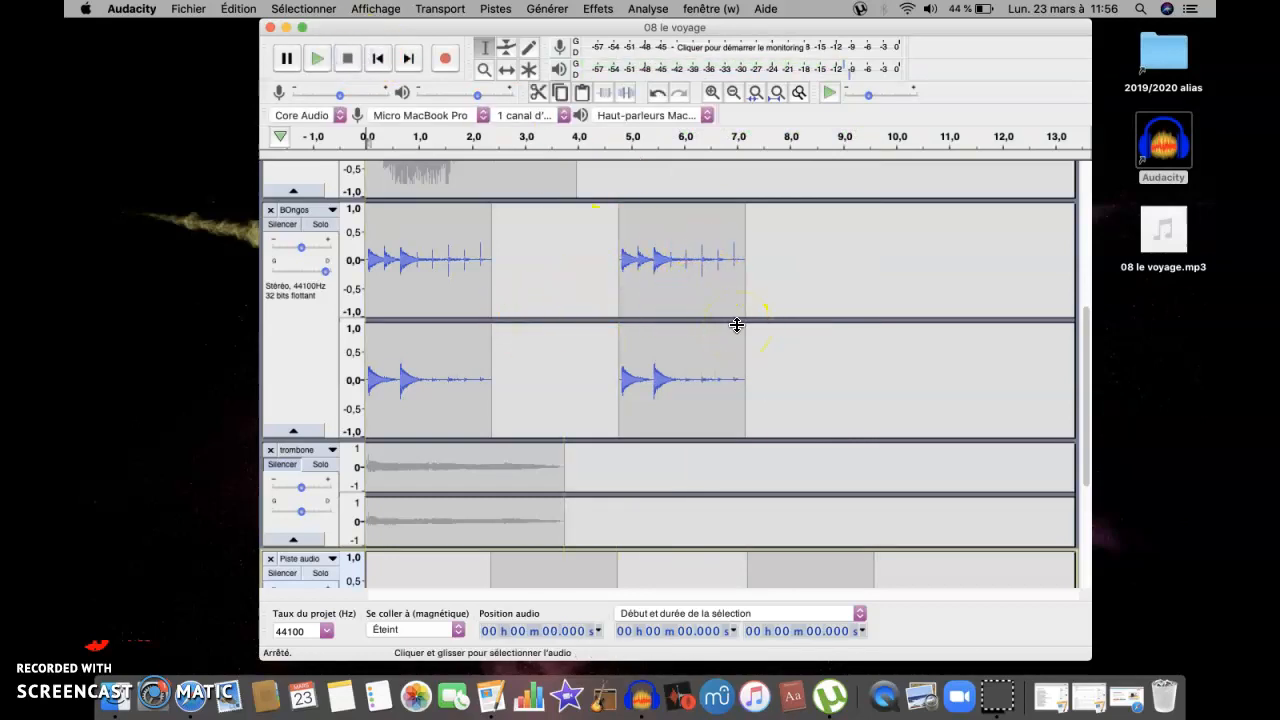
Move the entire trombone passage within its track so that it starts at 9.501 s
{"action": "double_click", "coordinate": [457, 477]}
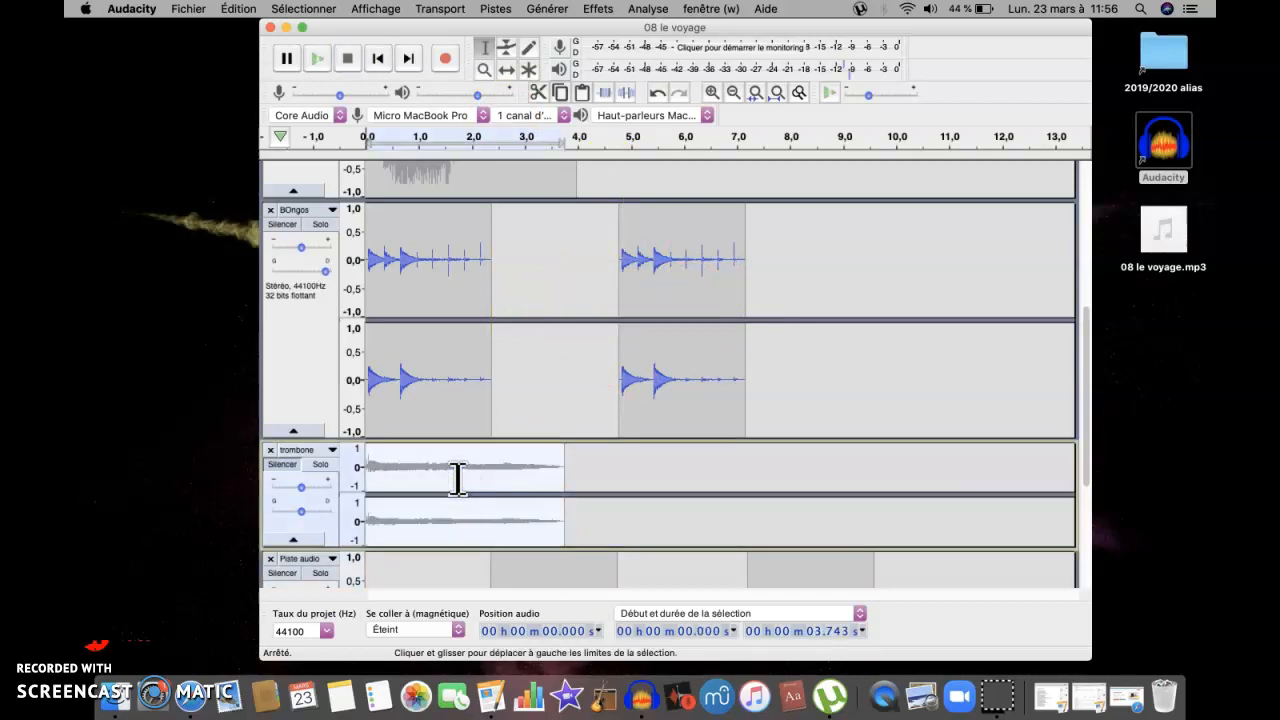
{"action": "key", "text": "Delete"}
{"action": "left_click", "coordinate": [474, 480]}
{"action": "left_click", "coordinate": [870, 453]}
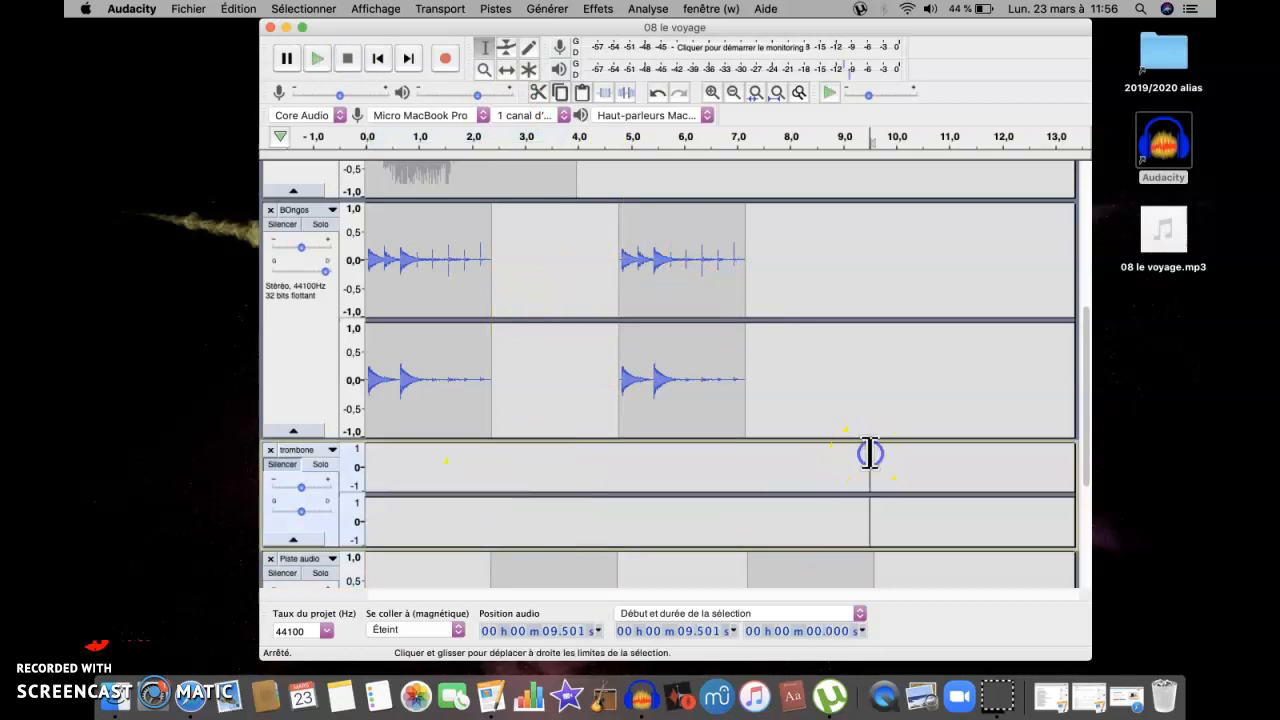
{"action": "key", "text": "super+v"}
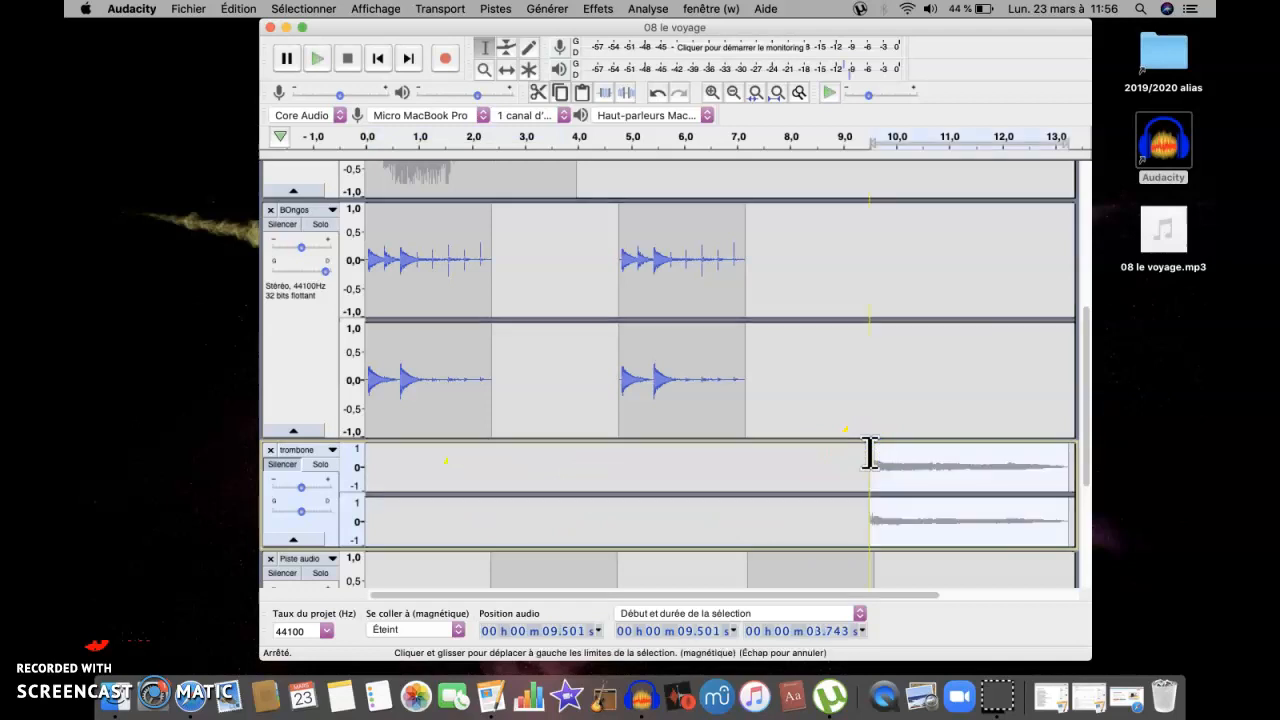
Solo and release the trombone track to clear its mute, and mute the piano and piano 2 tracks again
{"action": "left_click", "coordinate": [320, 466]}
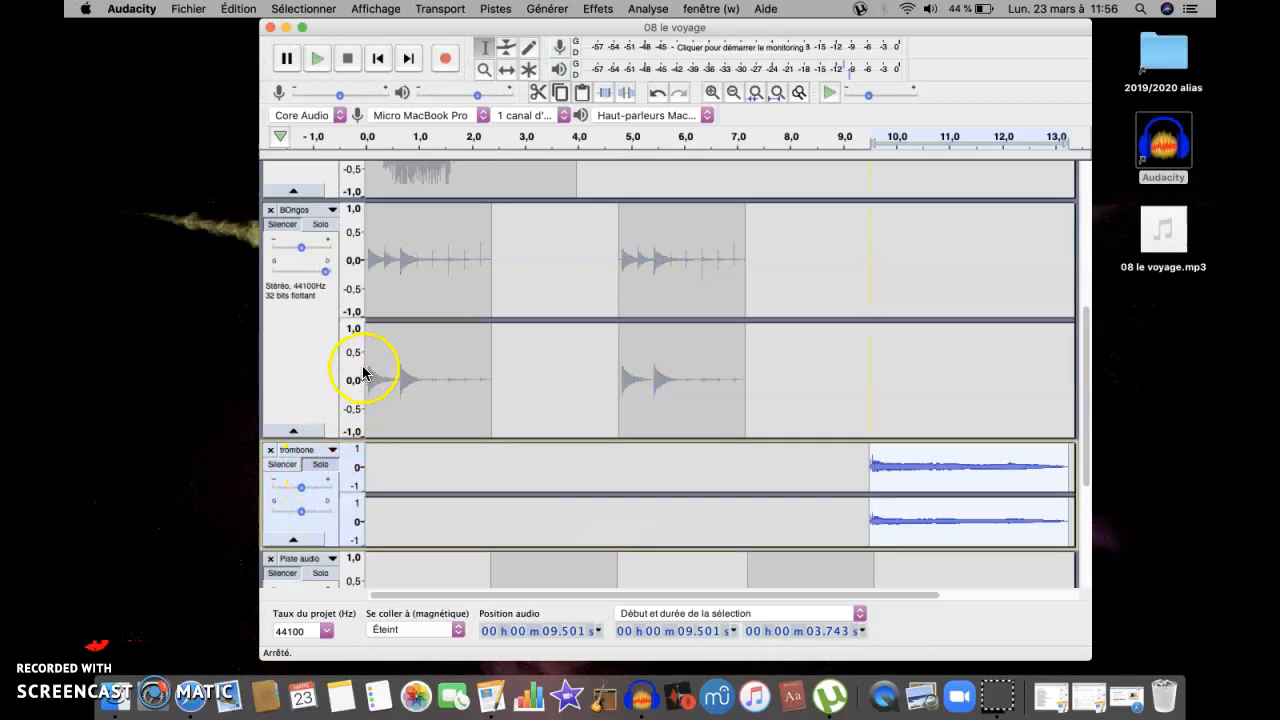
{"action": "left_click", "coordinate": [324, 466]}
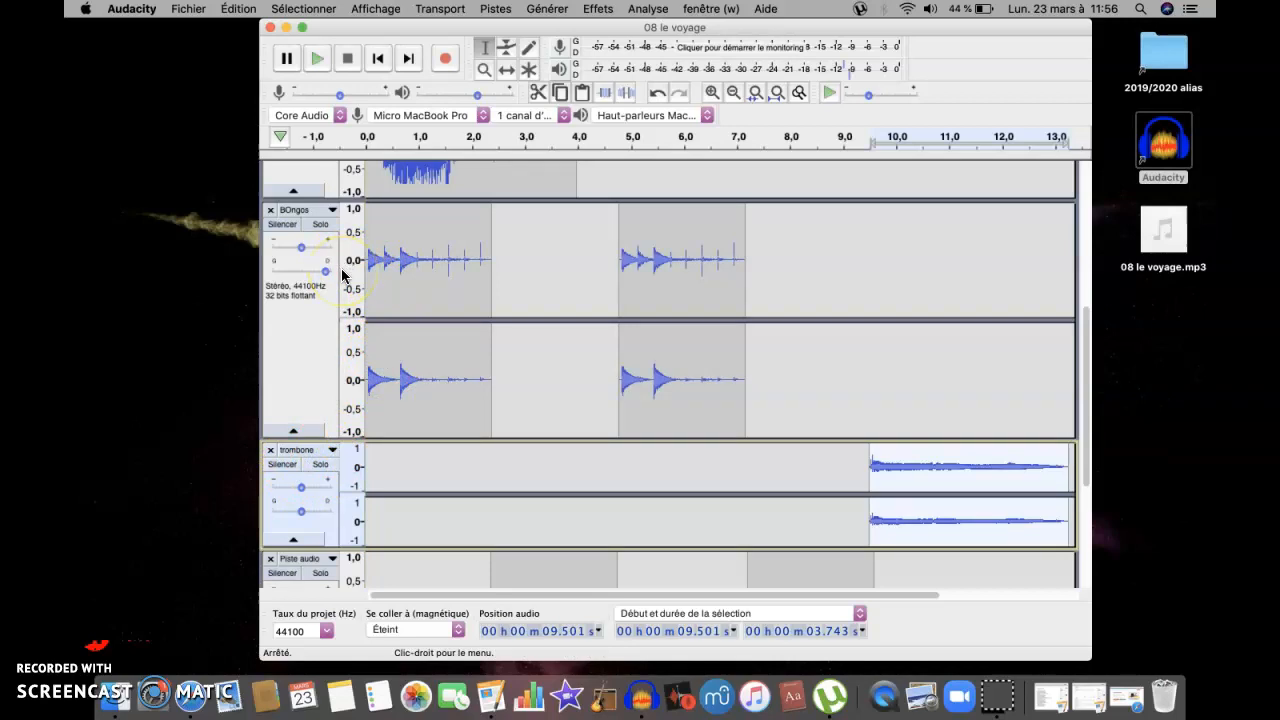
{"action": "scroll", "coordinate": [541, 305], "scroll_direction": "up", "scroll_amount": 5}
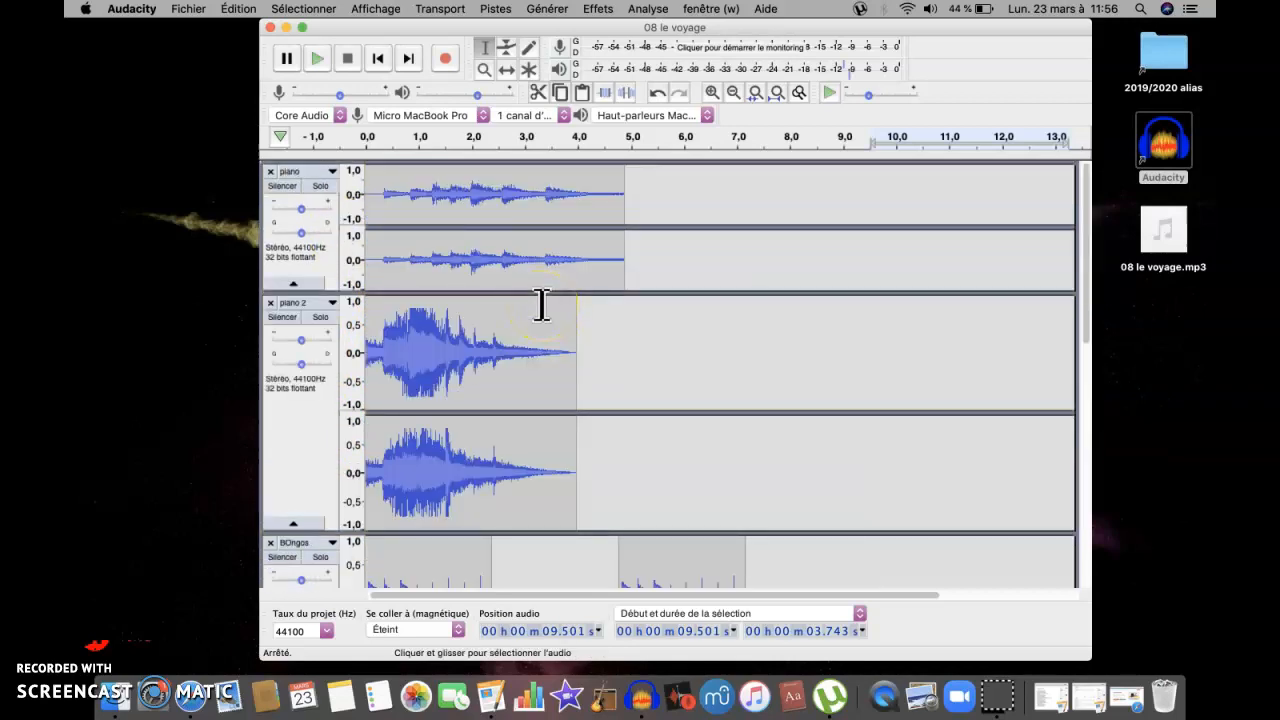
{"action": "left_click", "coordinate": [282, 186]}
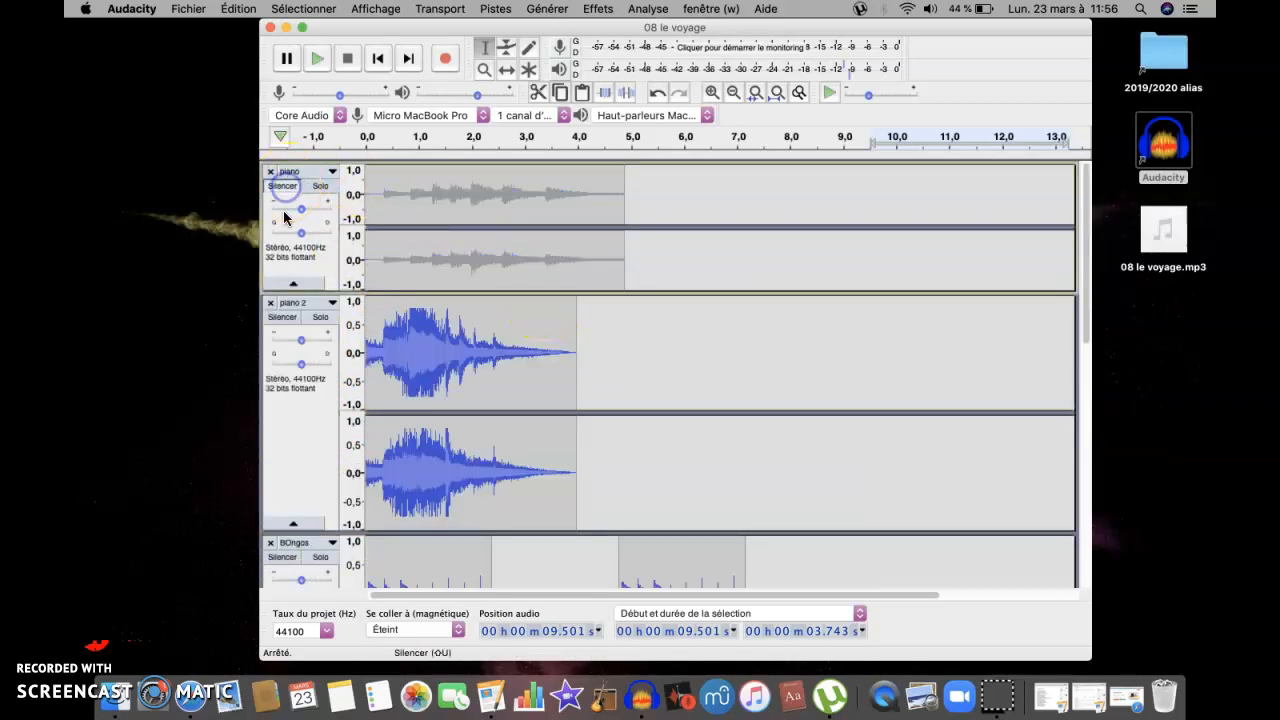
{"action": "left_click", "coordinate": [282, 317]}
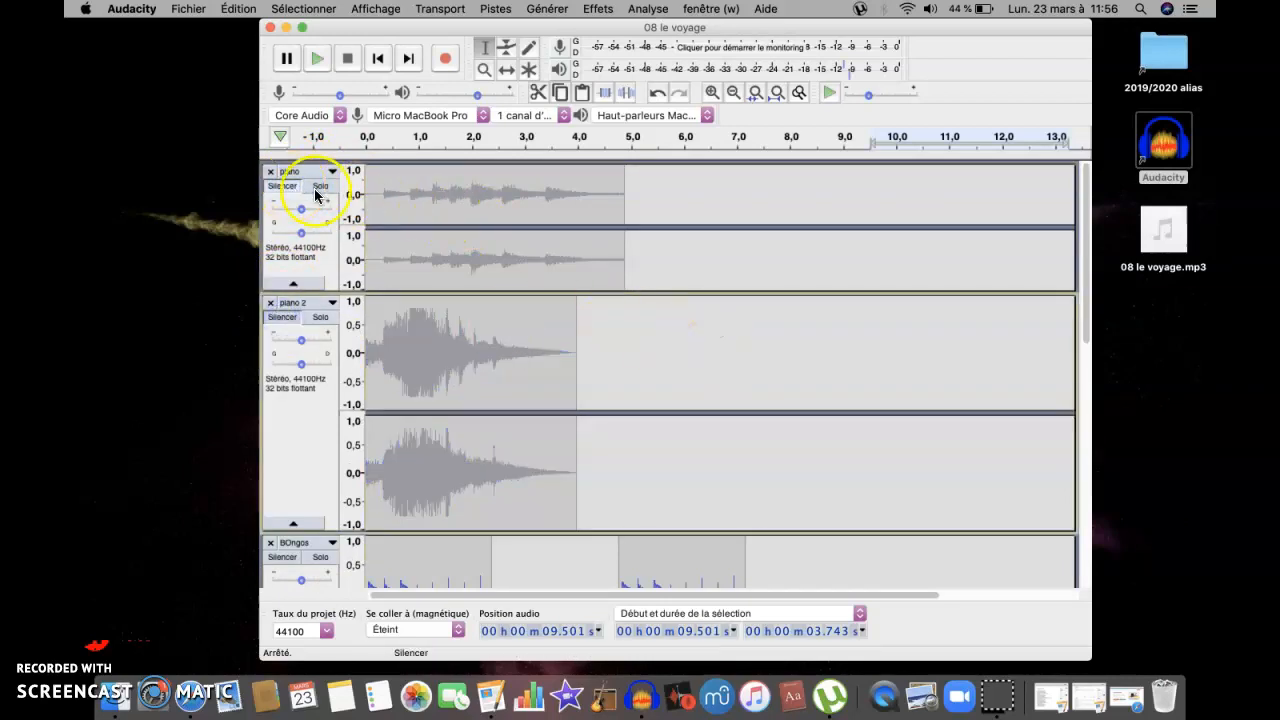
Briefly start and stop playback with only the bongos and trombone tracks audible
{"action": "scroll", "coordinate": [638, 368], "scroll_direction": "down", "scroll_amount": 5}
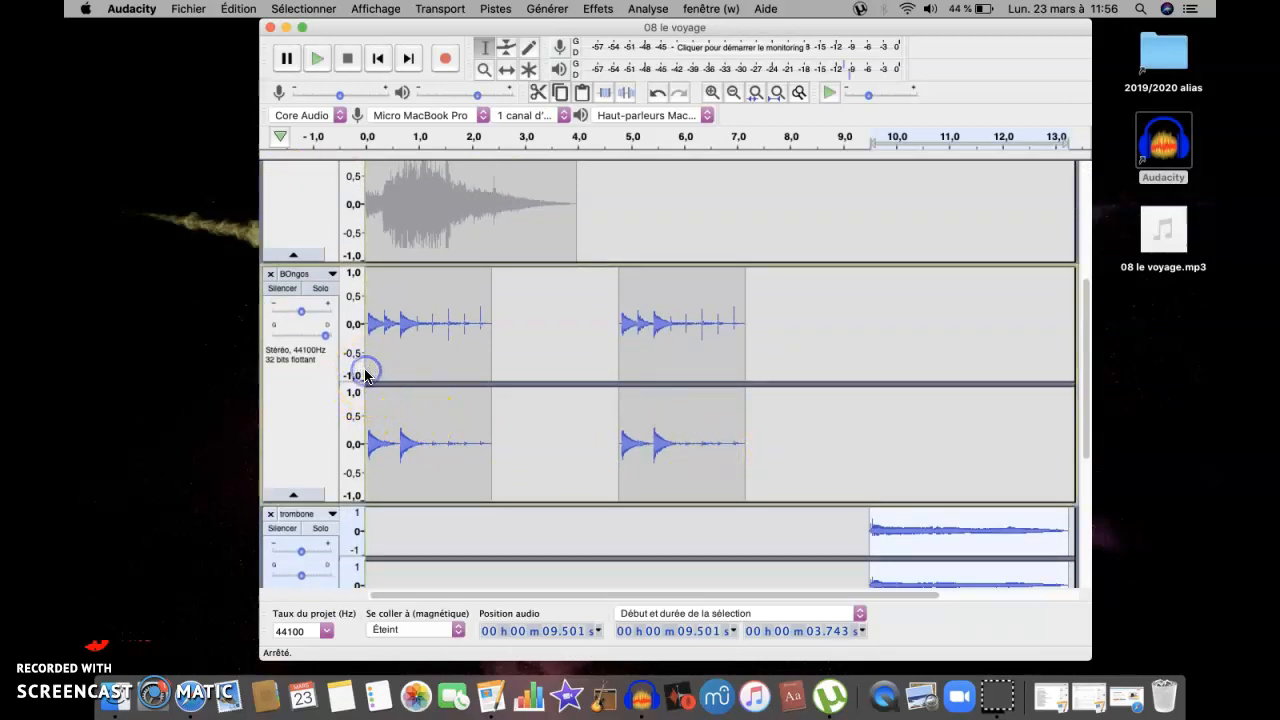
{"action": "key", "text": "space"}
{"action": "key", "text": "space"}
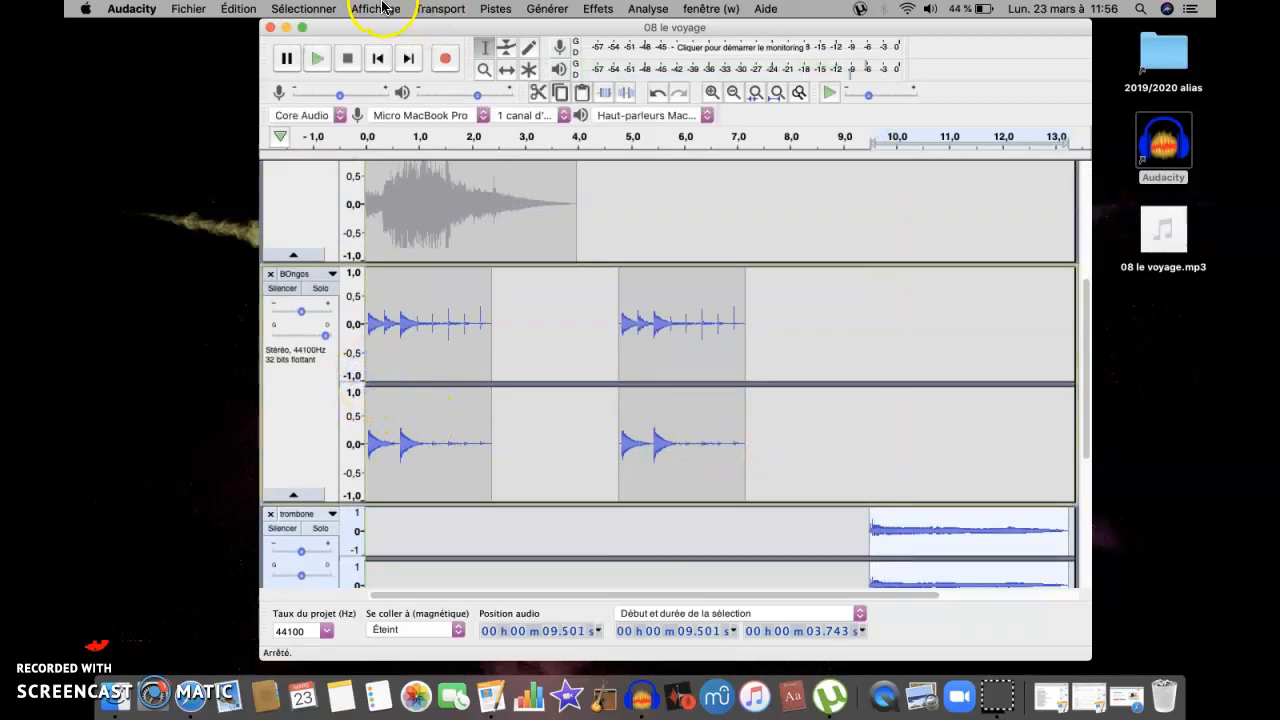
Play the arrangement from the start to hear the bongos and trombone together, and pause playback partway through
{"action": "left_click", "coordinate": [378, 58]}
{"action": "key", "text": "space"}
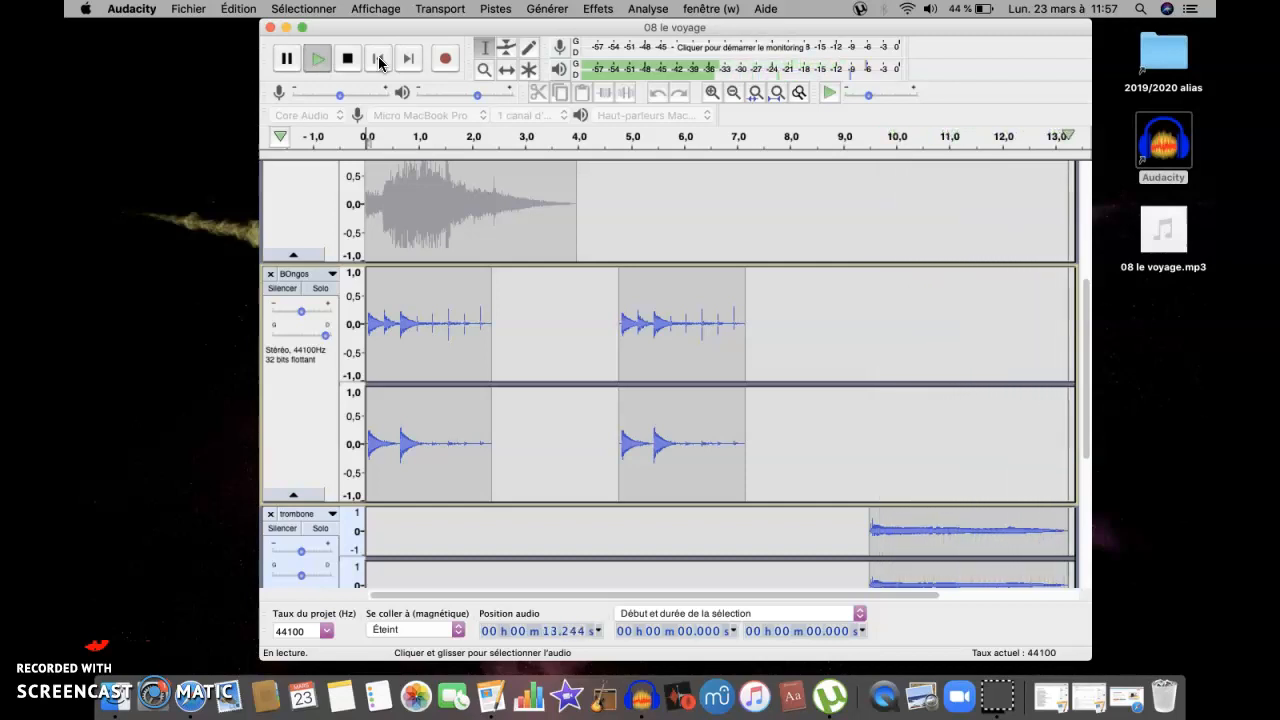
{"action": "left_click", "coordinate": [378, 58]}
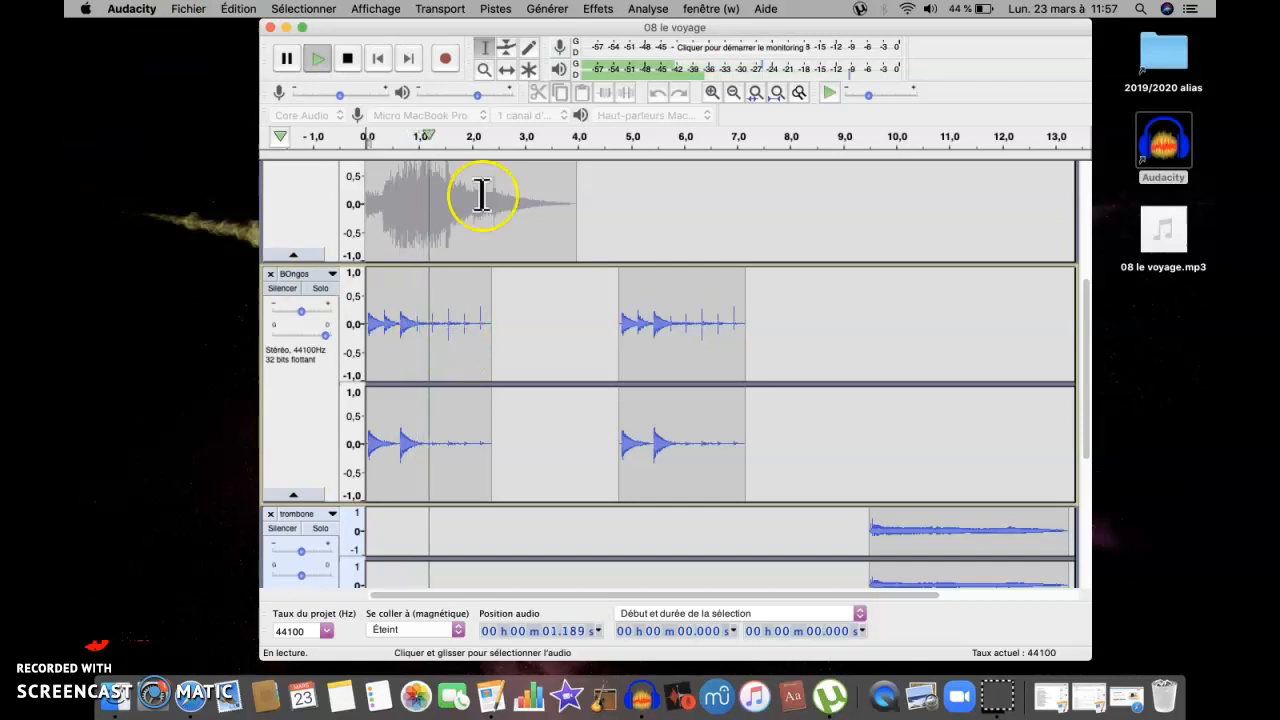
{"action": "left_click", "coordinate": [287, 58]}
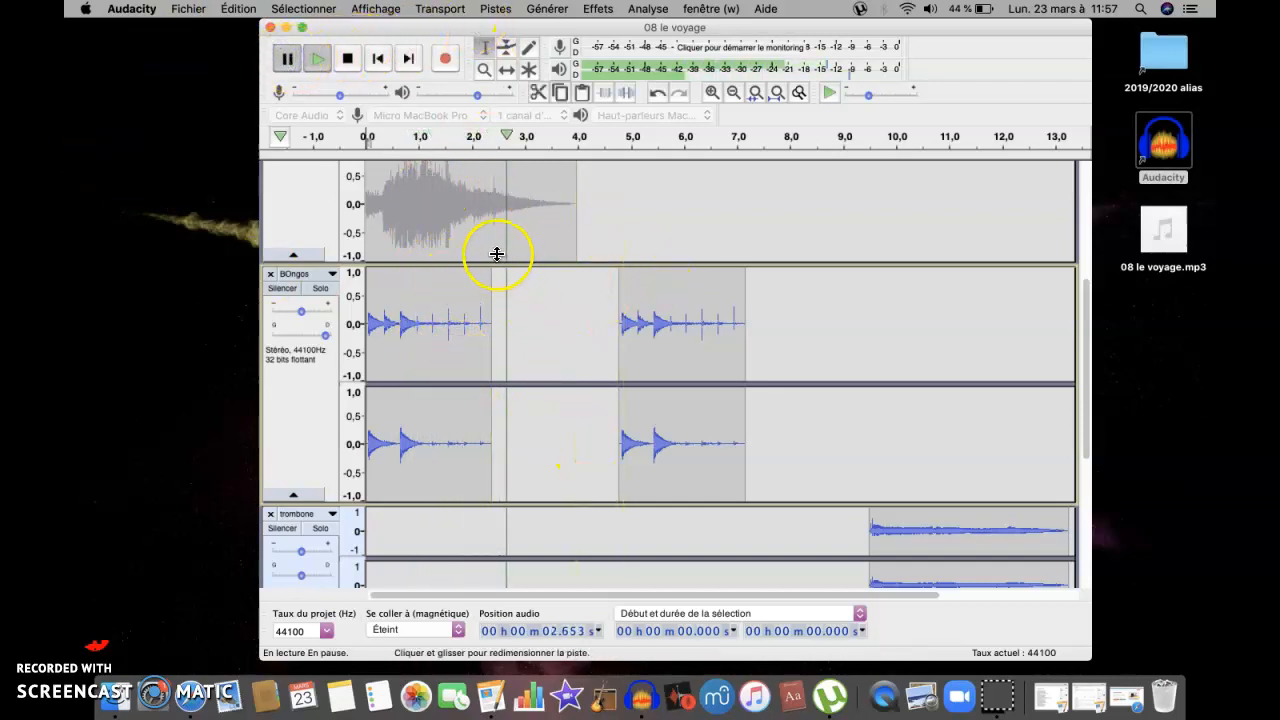
Add a new stereo track below the others and record about 4.4 s of microphone audio onto it from the start
{"action": "scroll", "coordinate": [587, 401], "scroll_direction": "down", "scroll_amount": 5}
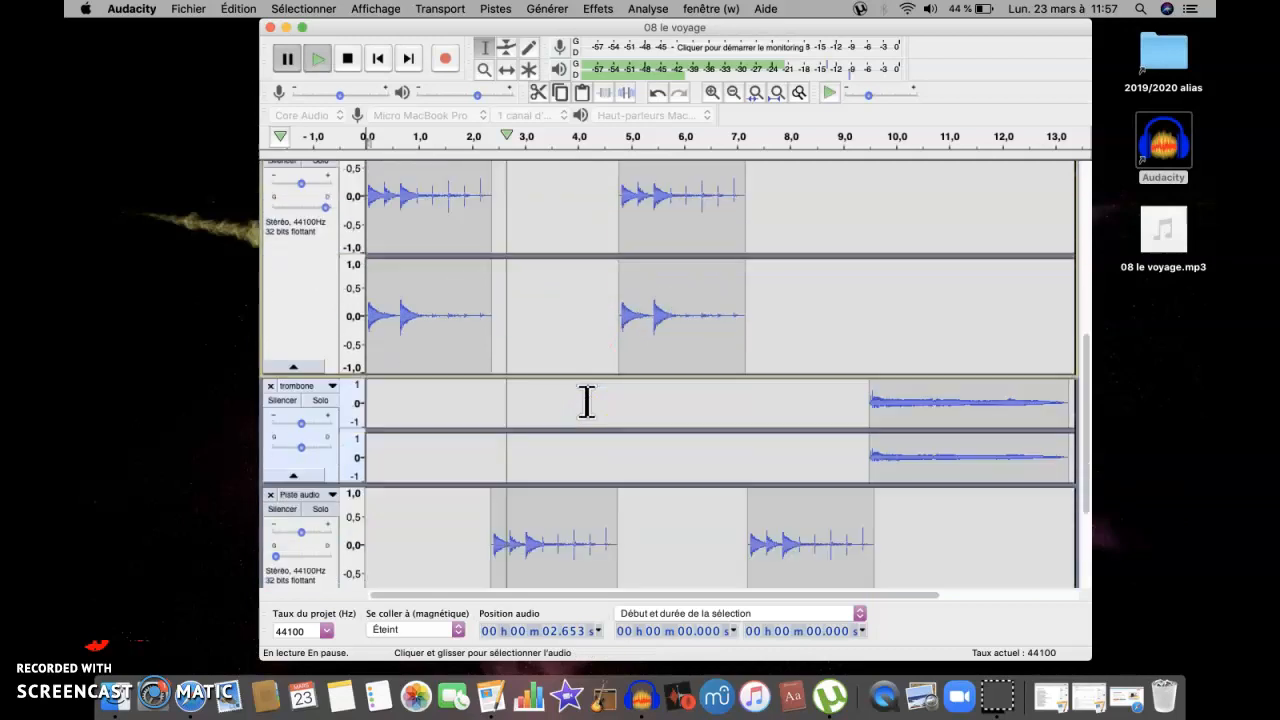
{"action": "left_click", "coordinate": [497, 10]}
{"action": "mouse_move", "coordinate": [510, 28]}
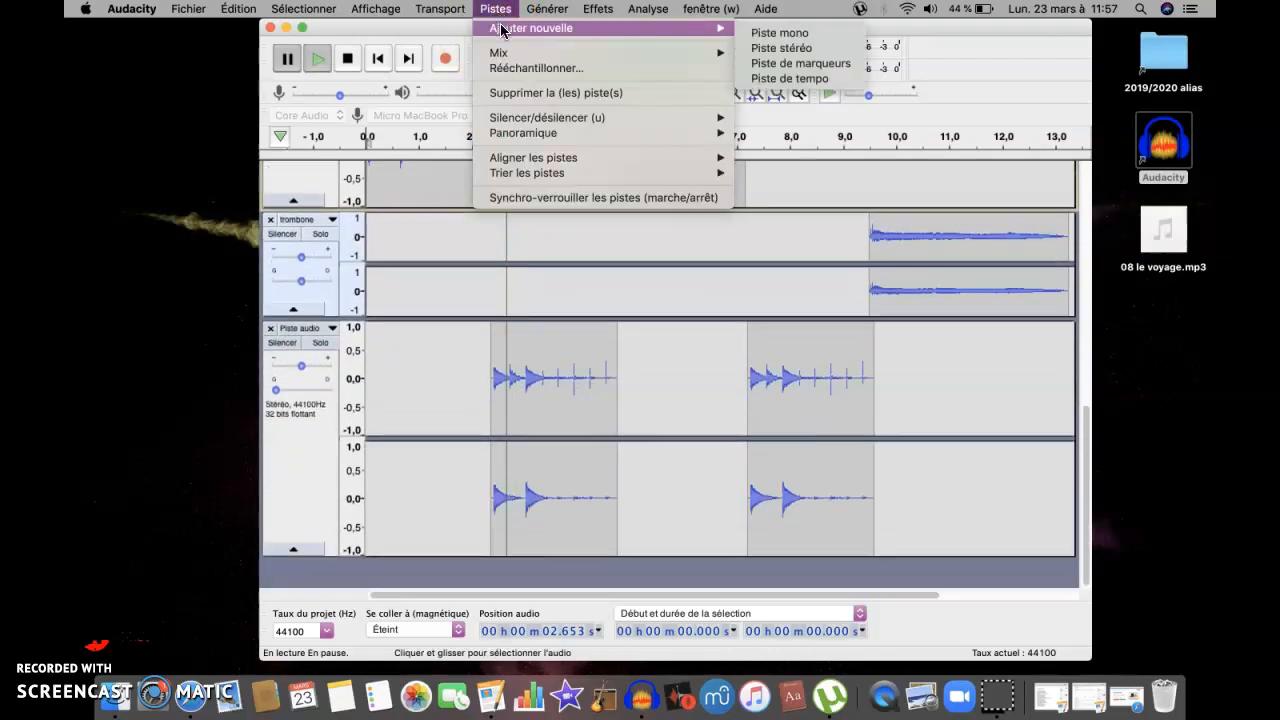
{"action": "left_click", "coordinate": [766, 48]}
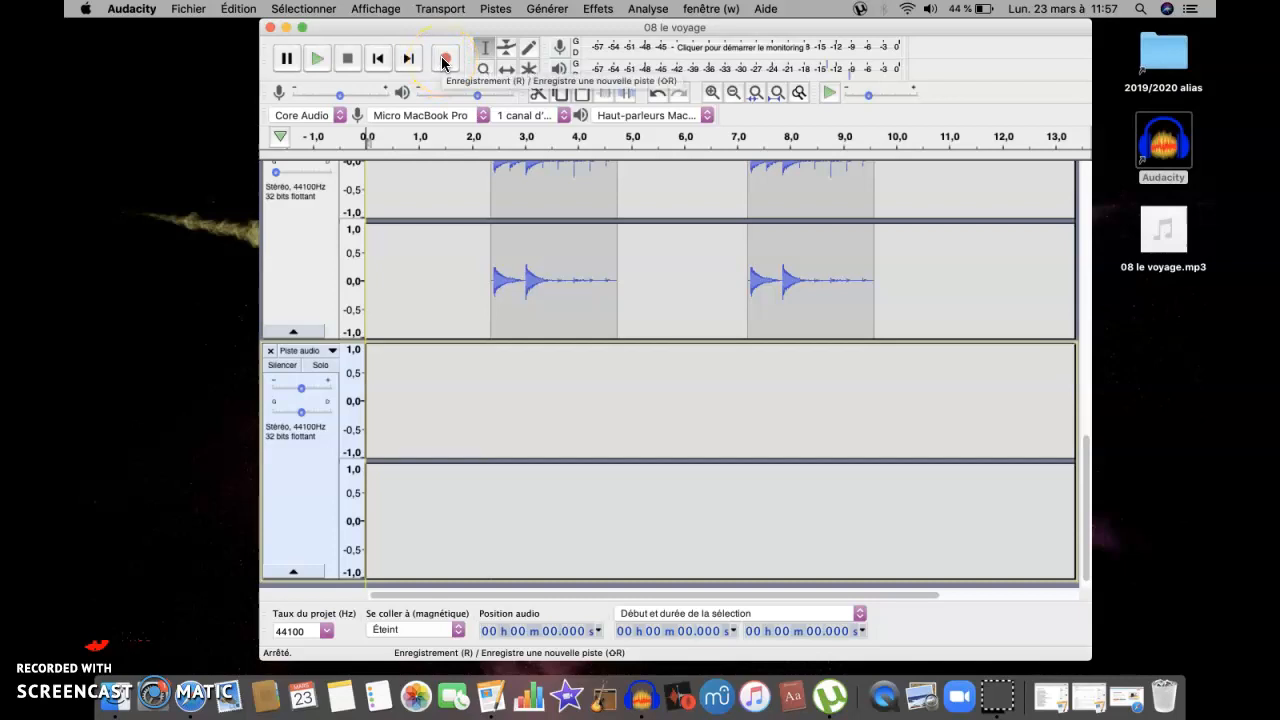
{"action": "left_click", "coordinate": [444, 62]}
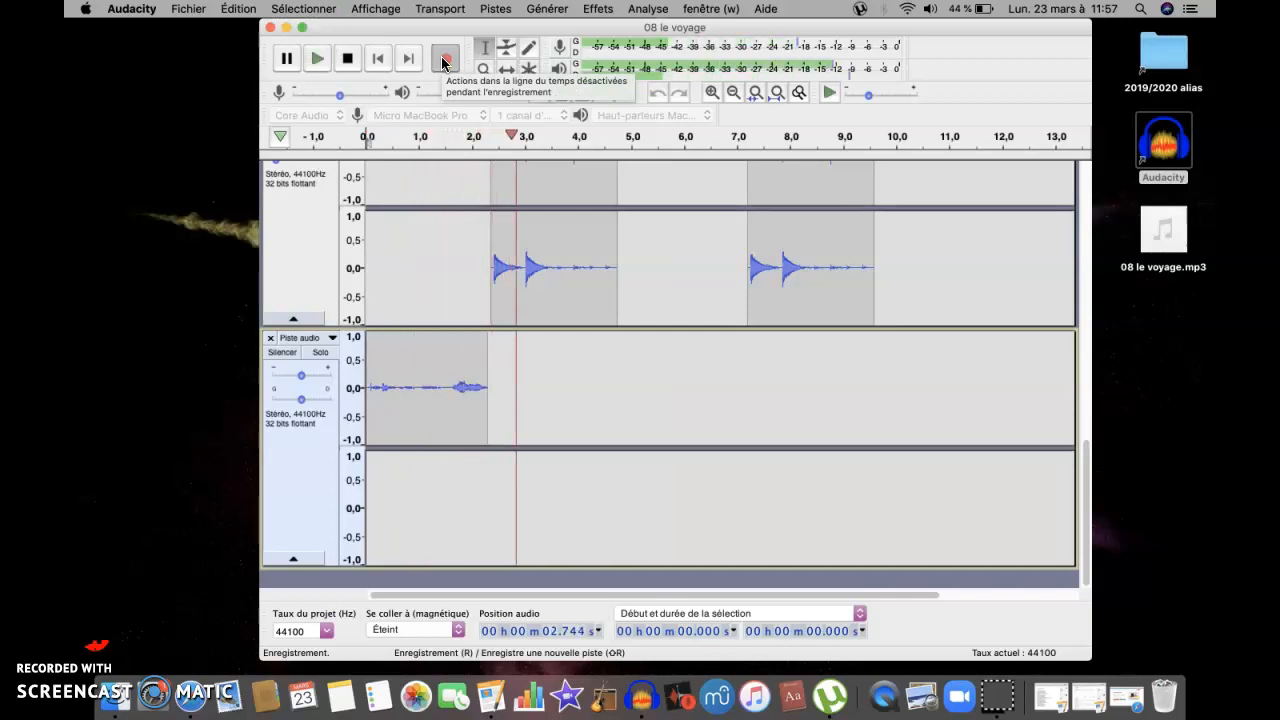
{"action": "left_click", "coordinate": [354, 60]}
{"action": "left_click", "coordinate": [354, 60]}
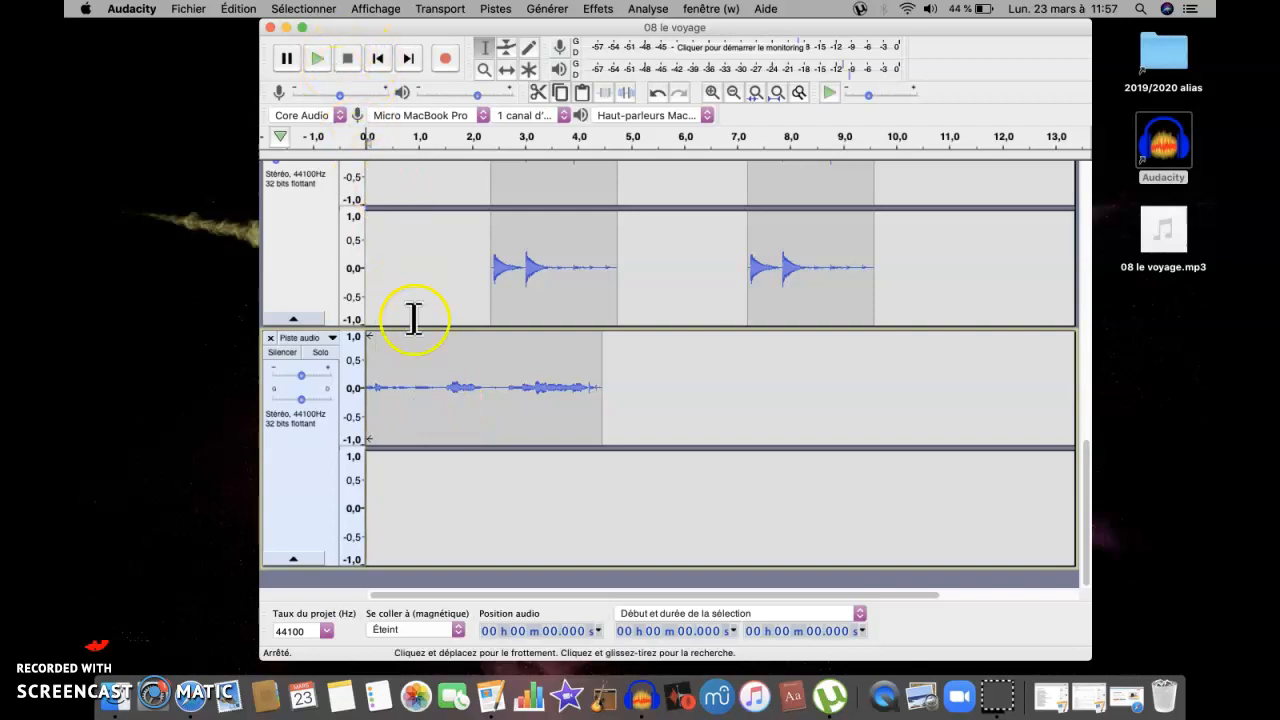
Play back the microphone recording with the other tracks from the start, and delete the track holding that recording
{"action": "key", "text": "space"}
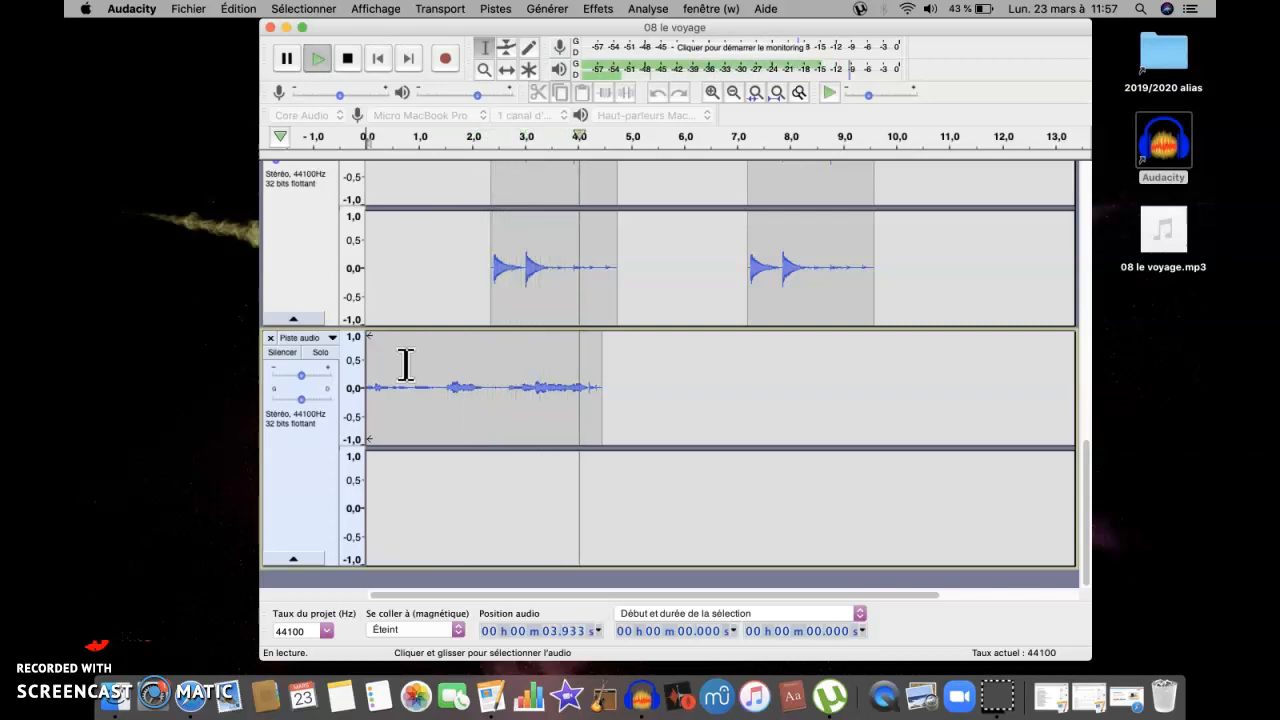
{"action": "key", "text": "space"}
{"action": "left_click", "coordinate": [352, 360]}
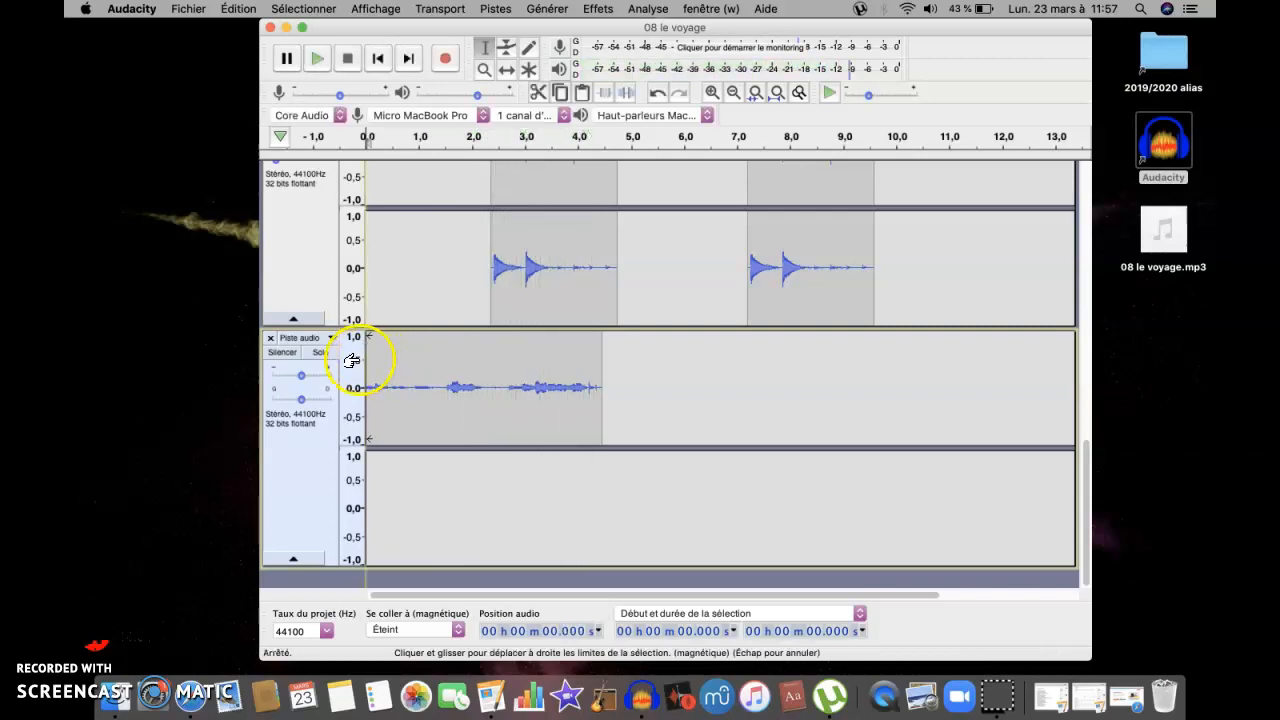
{"action": "left_click", "coordinate": [270, 343]}
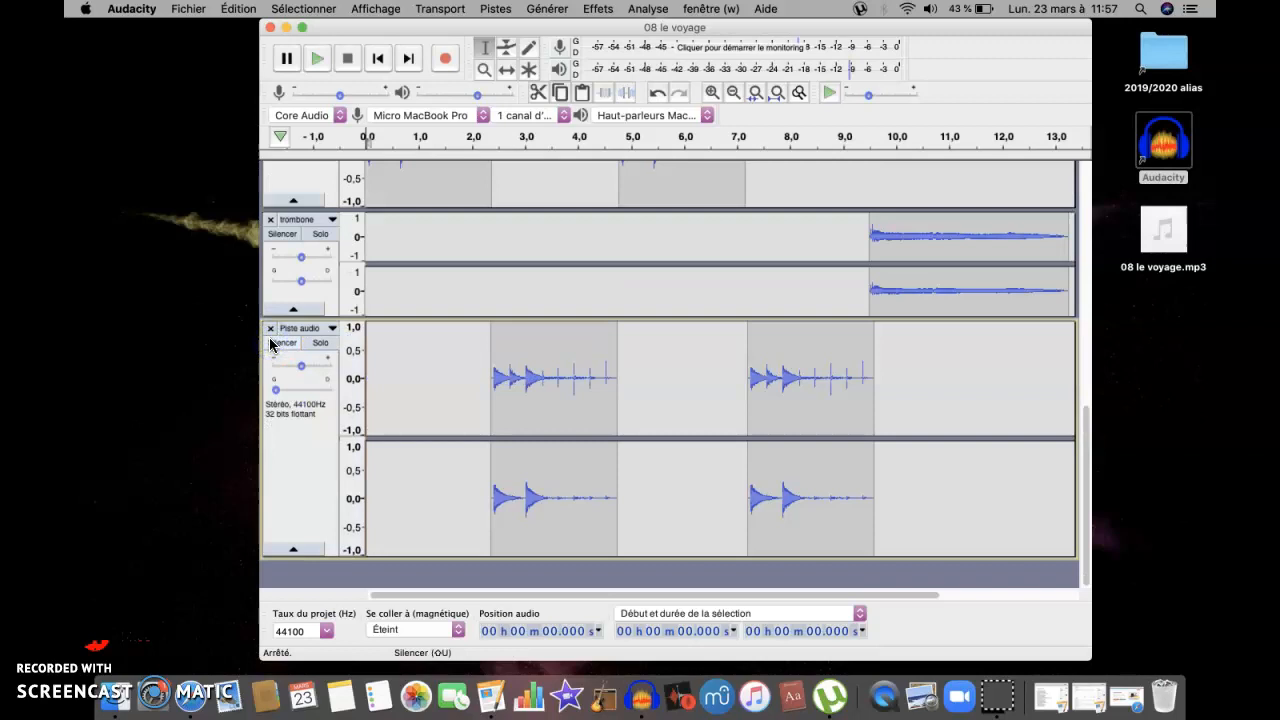
{"action": "left_click", "coordinate": [490, 355]}
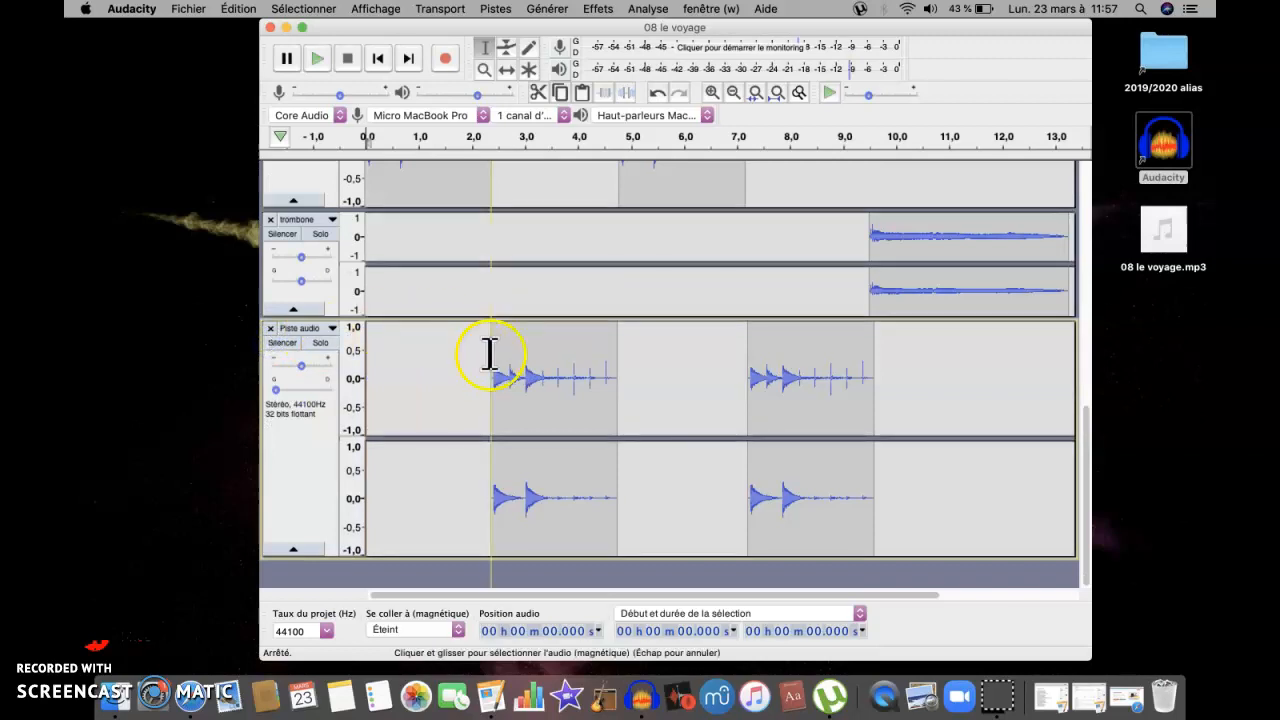